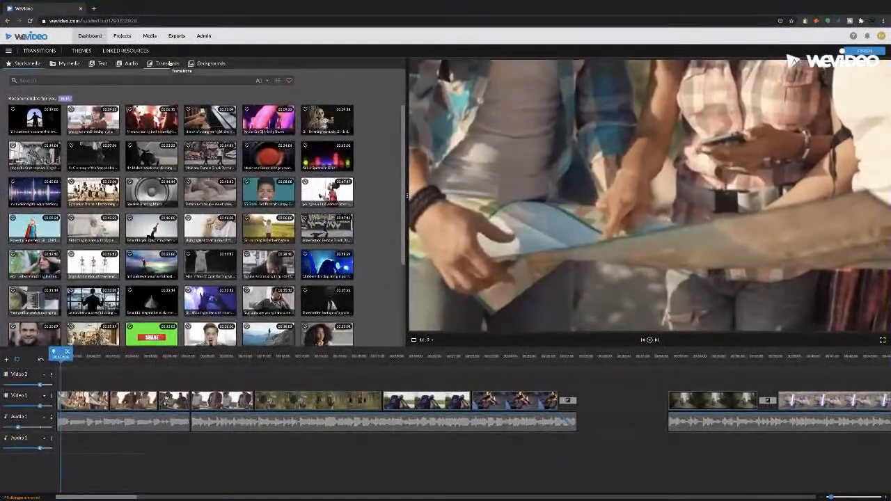
Open the transitions library and preview several transitions, including crossfade, cross blur, cross zoom, dip to black and dip to white
left_click(169, 64)
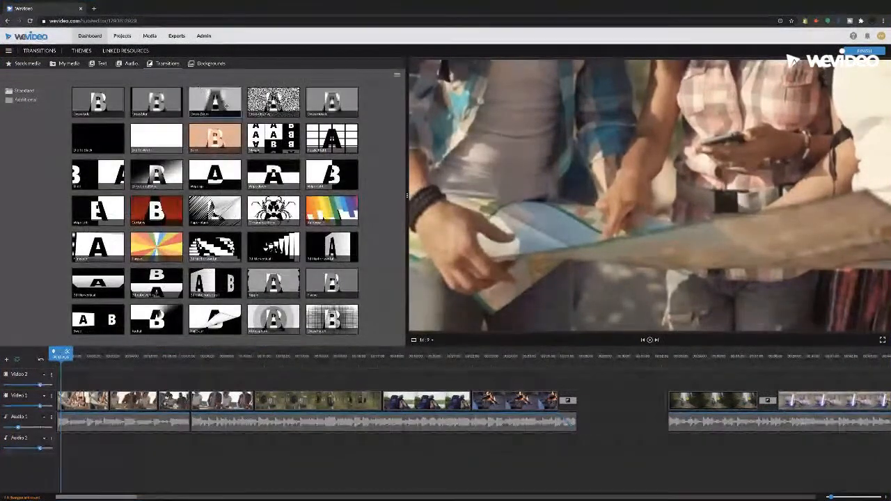
left_click(97, 102)
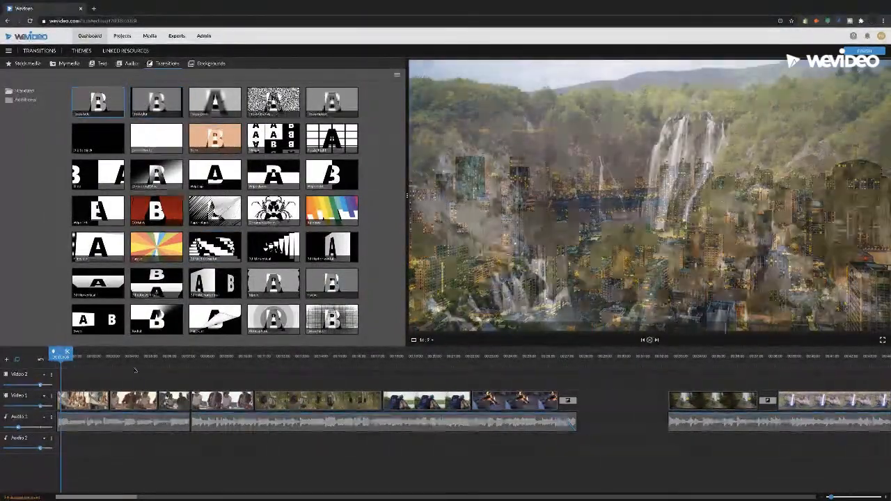
left_click_drag(60, 355, 44, 360)
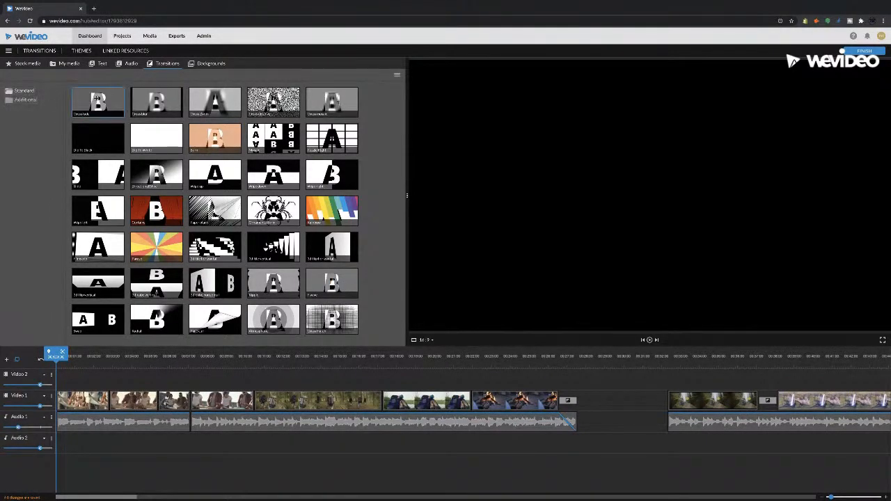
left_click(156, 101)
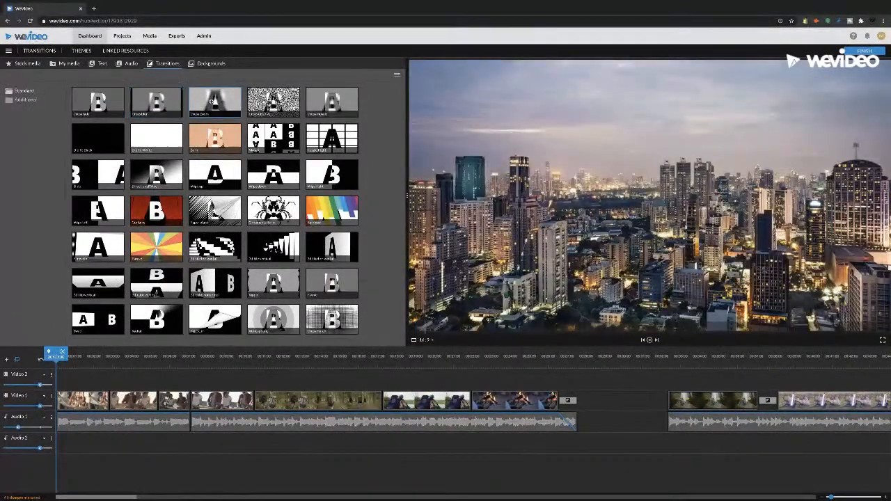
left_click(214, 101)
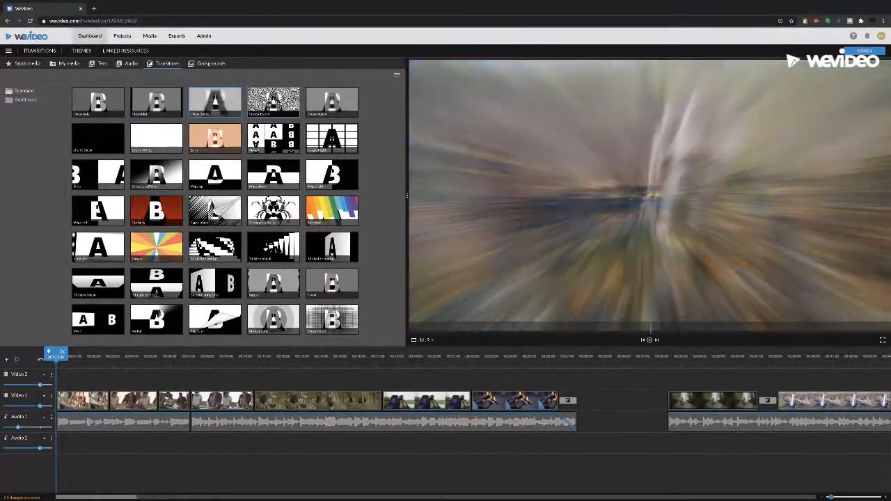
left_click(273, 103)
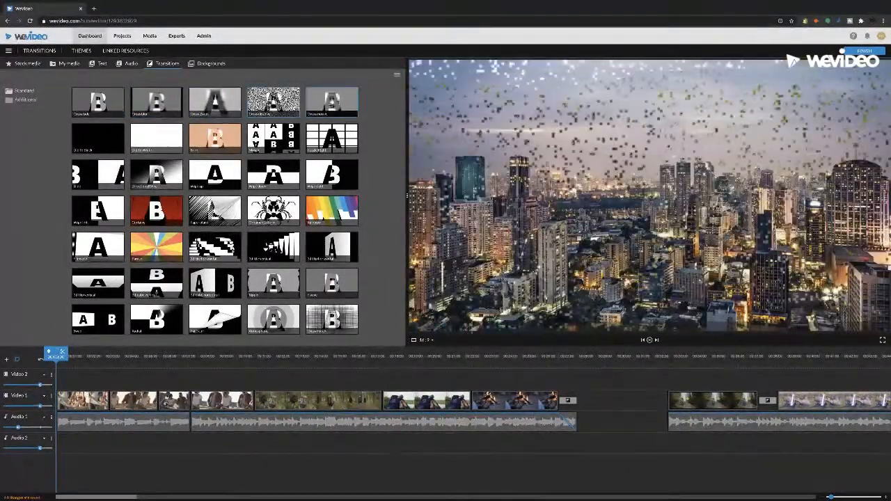
left_click(315, 109)
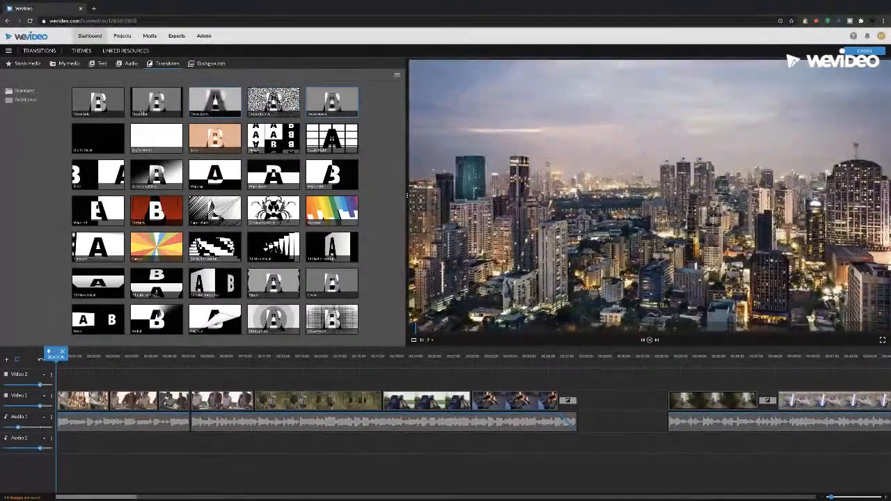
left_click(94, 140)
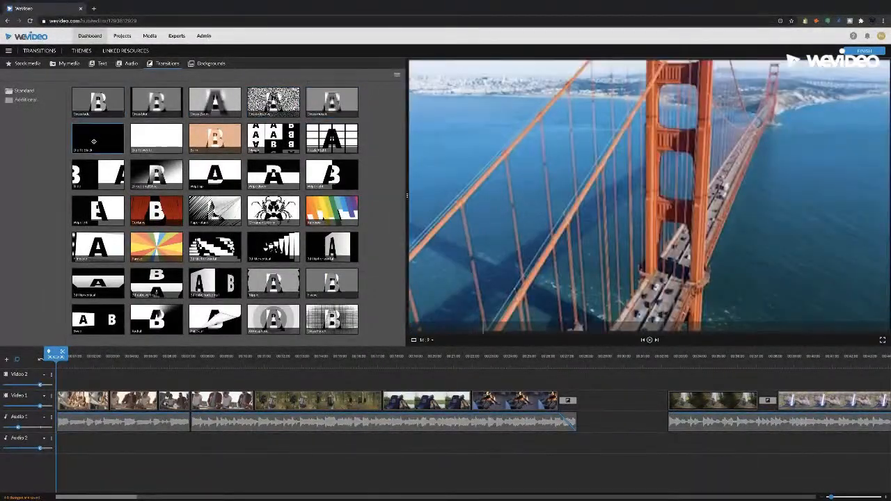
left_click(149, 141)
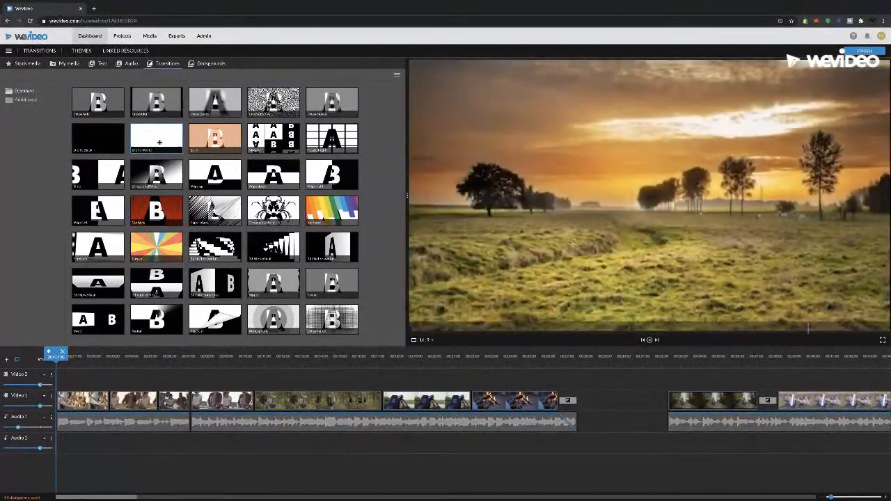
Compare the previews of the crossfade and cross blur transitions
left_click(110, 107)
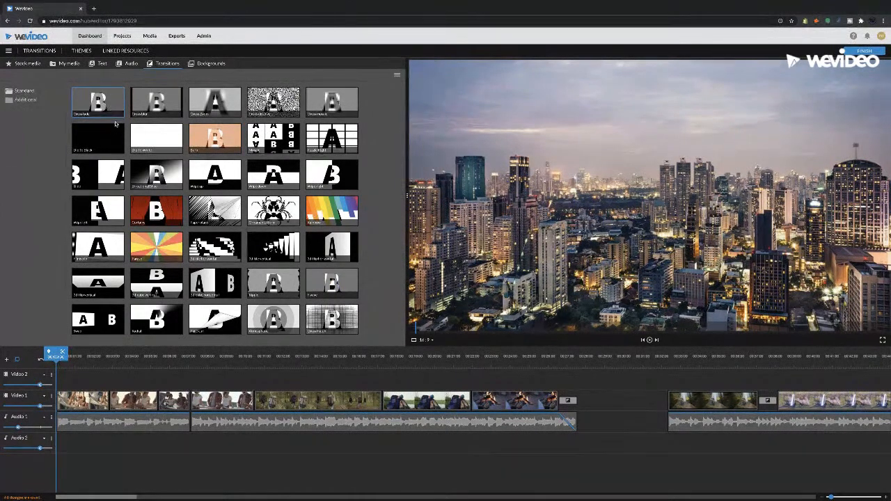
left_click(141, 102)
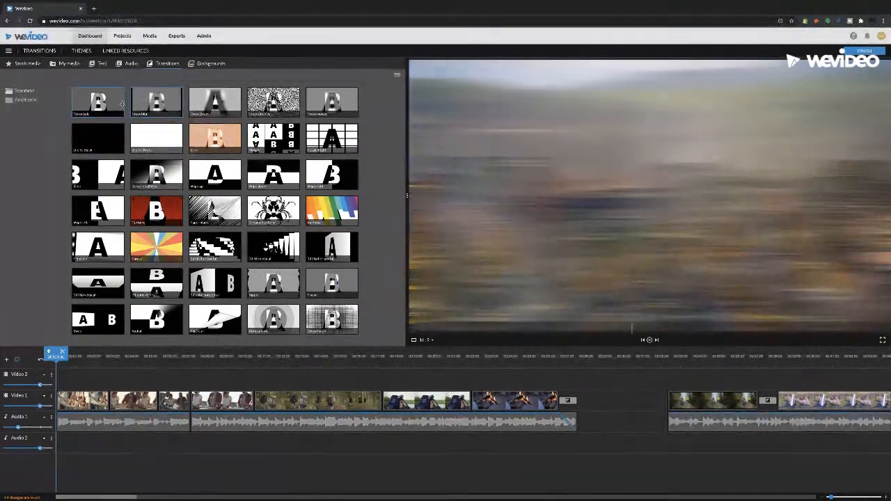
left_click(112, 104)
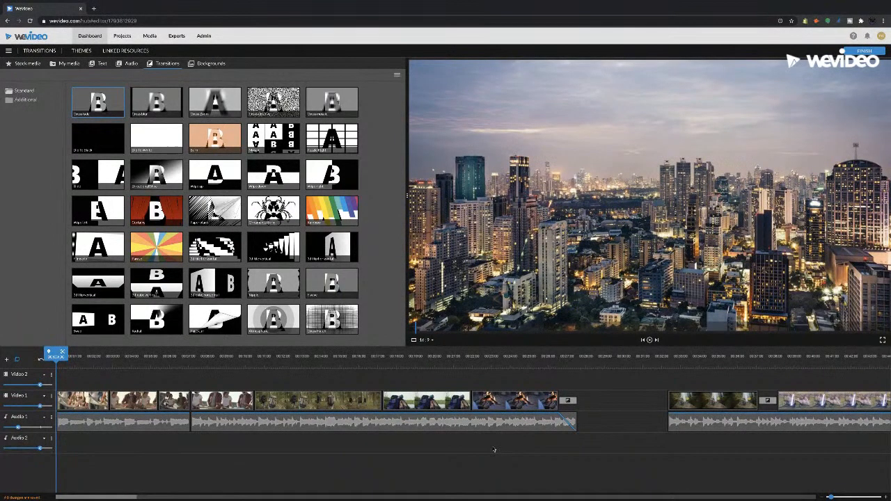
Play the first sequence from its opening map clip to the forest hikers clip to review the hard cuts
left_click(73, 358)
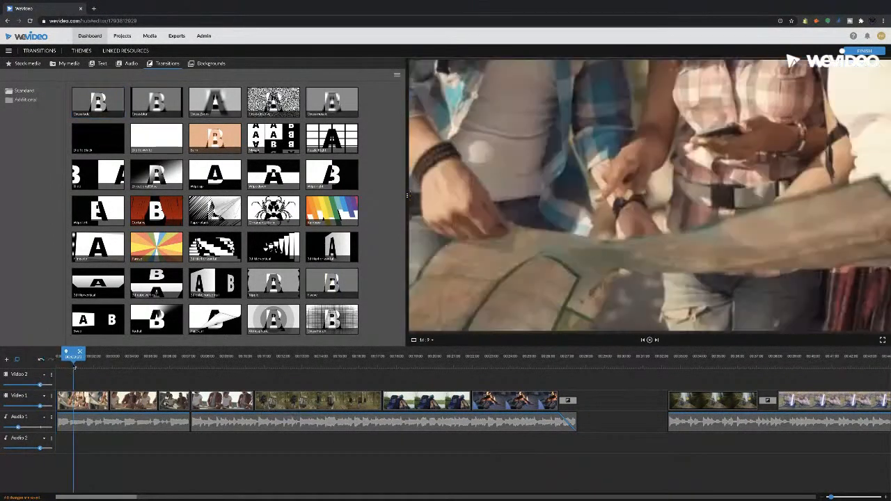
key("space")
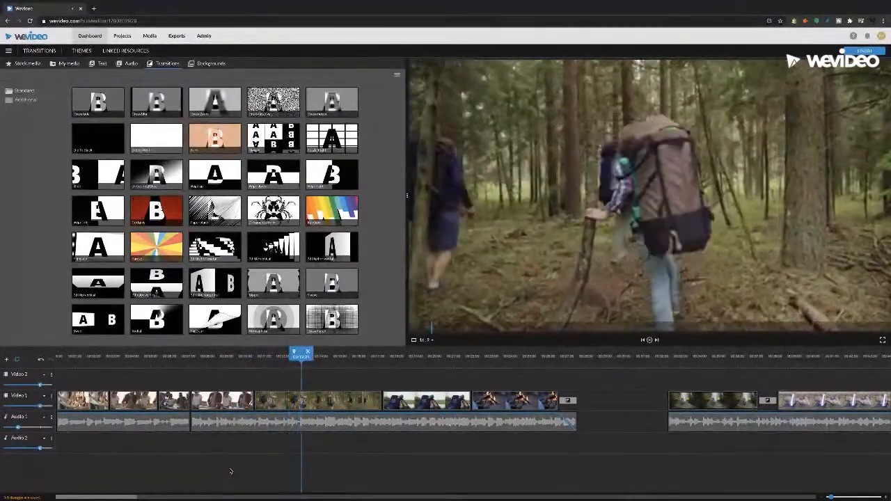
key("space")
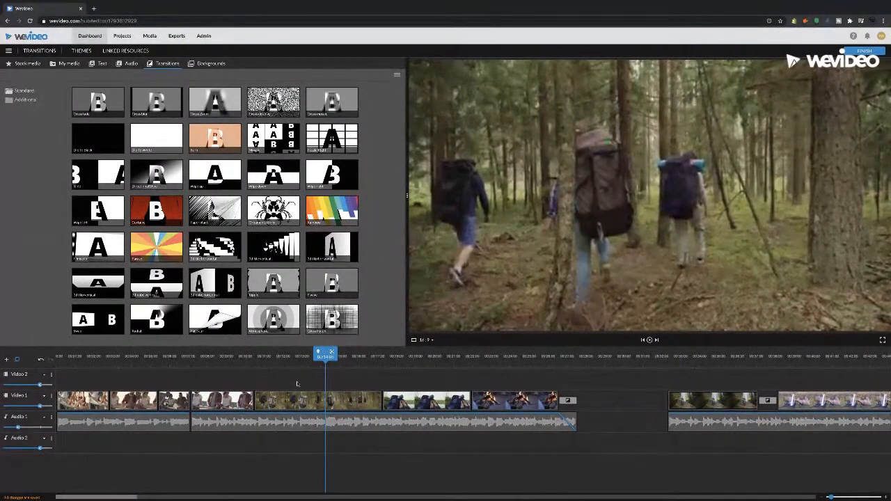
left_click_drag(261, 365, 99, 358)
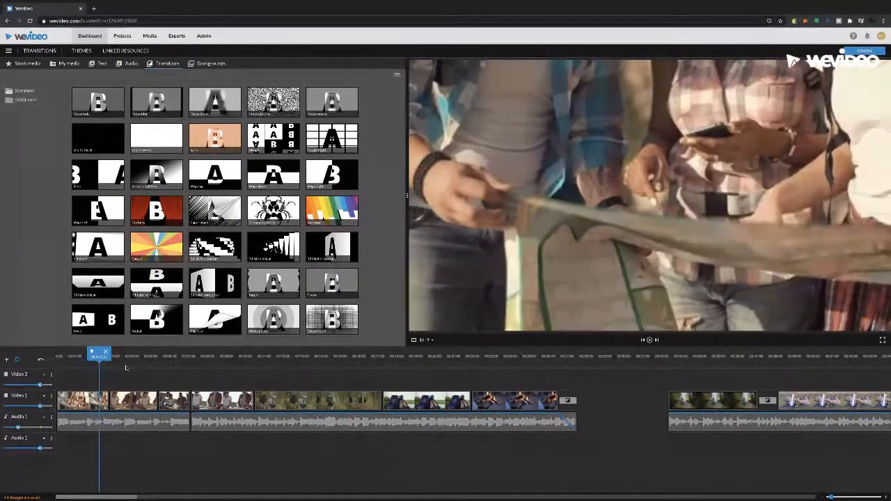
key("space")
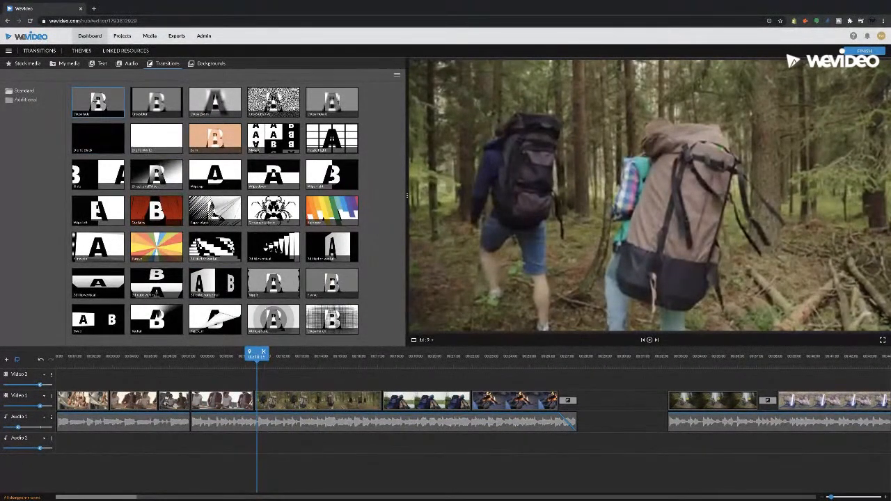
Add a crossfade between the fourth clip and the forest hikers clip on Video 1 and play it back
left_click_drag(96, 102, 258, 402)
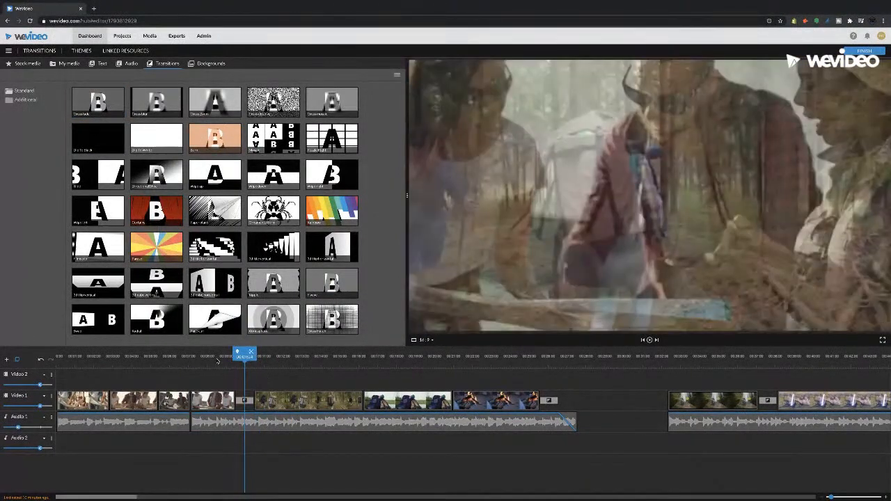
left_click(218, 360)
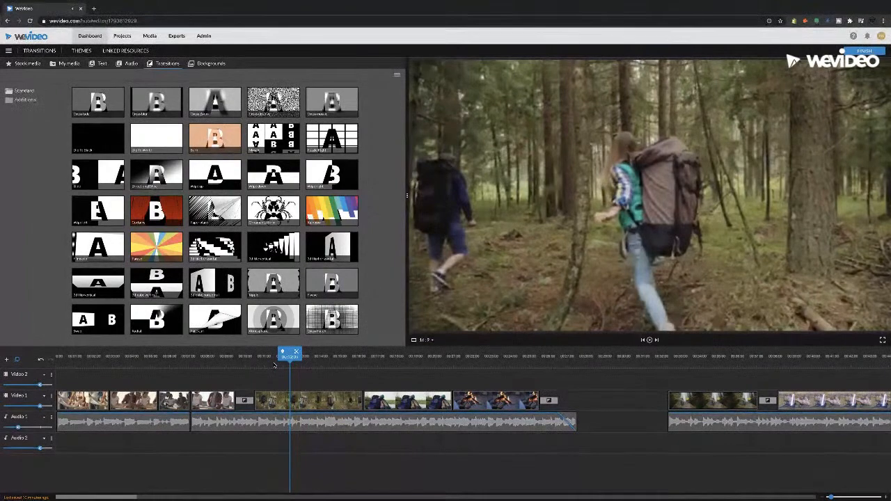
left_click(207, 362)
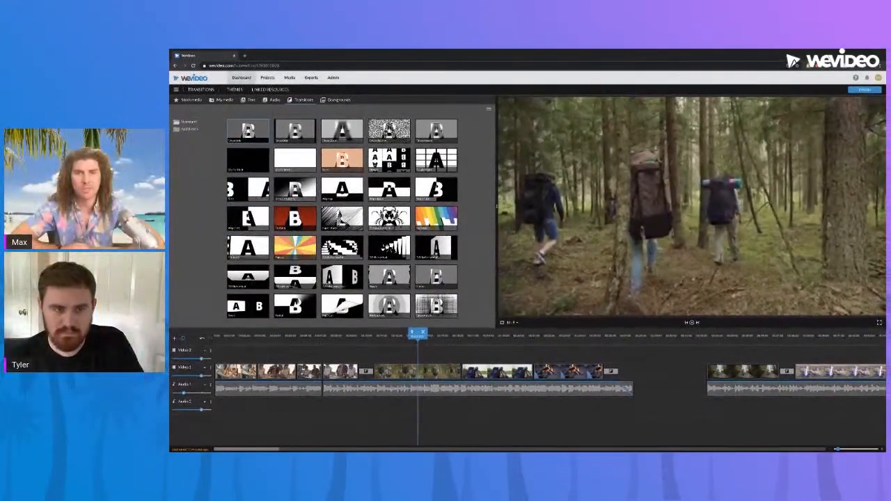
Add a crossfade between the forest hikers clip and the lakeside backpacks clip and play it back
left_click_drag(247, 131, 469, 353)
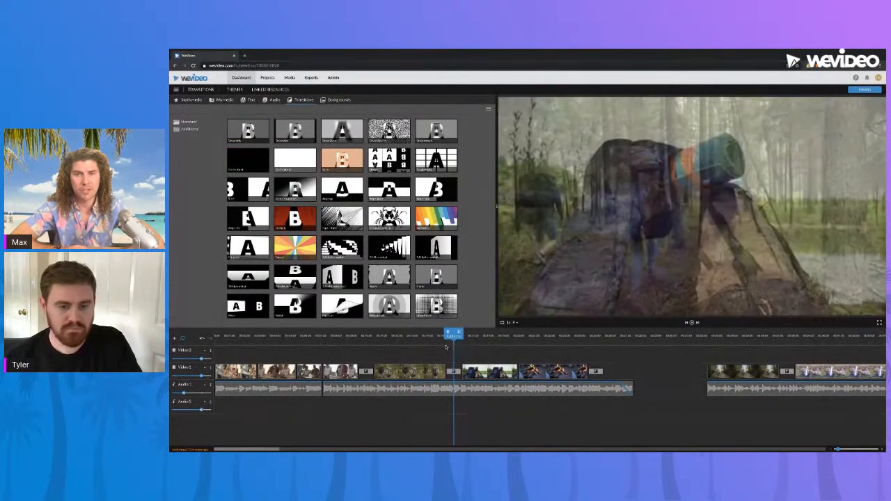
left_click(441, 341)
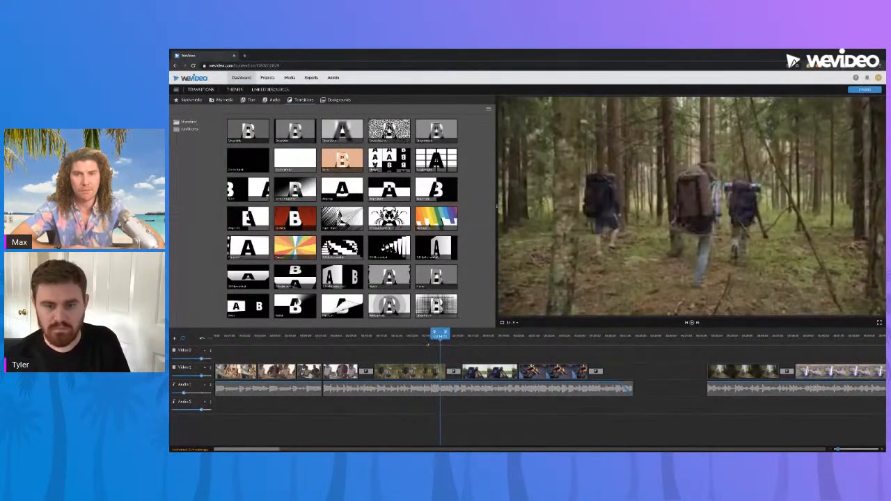
left_click(427, 341)
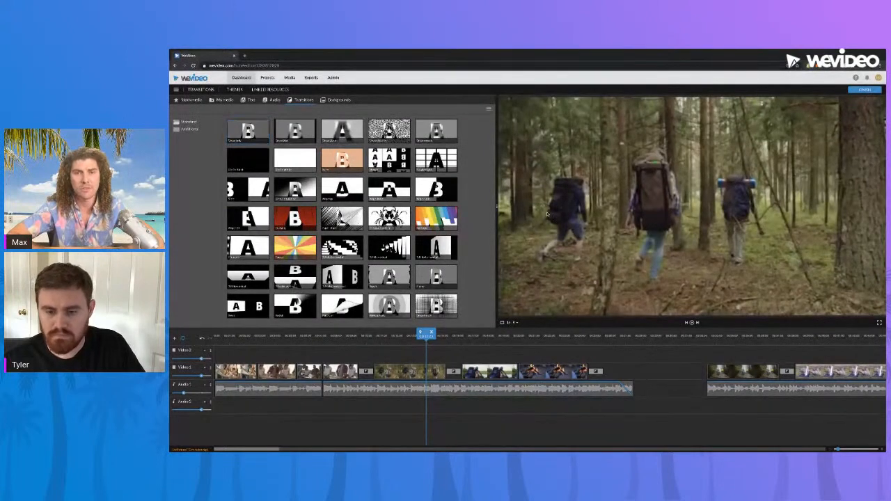
Trim the end of the first sequence's second audio clip to the end of the video, and move the playhead back for review
left_click(633, 388)
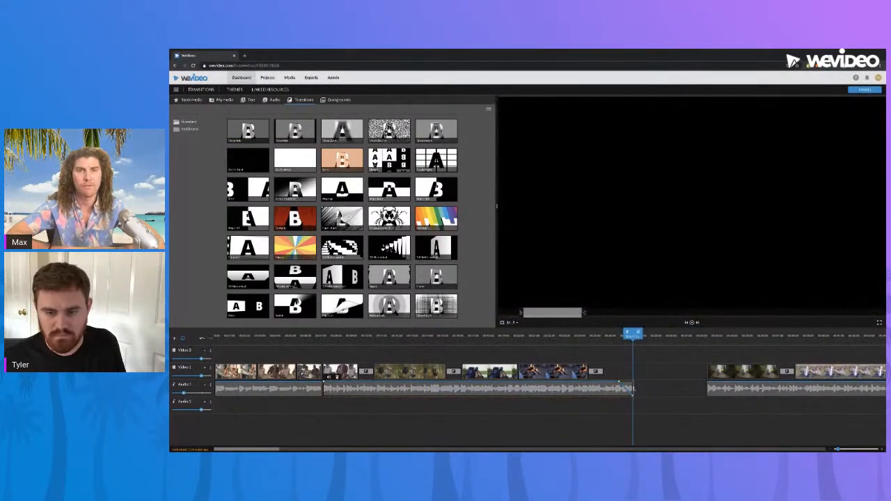
left_click_drag(633, 389, 602, 388)
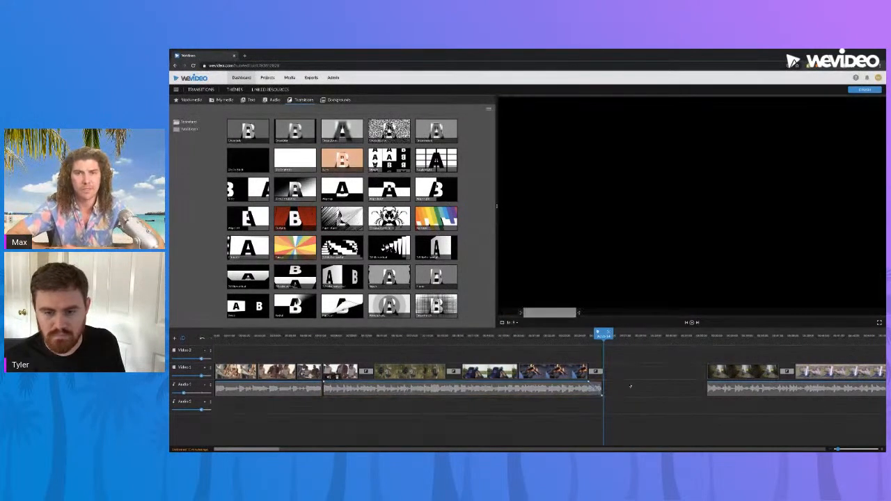
left_click_drag(567, 339, 415, 337)
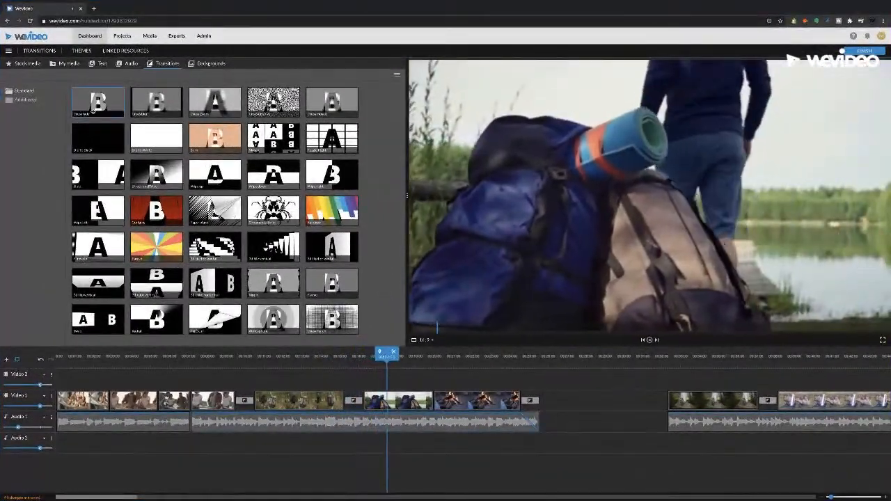
Add a crossfade between the lakeside backpacks clip and the last clip of the first sequence, and play it back
mouse_move(93, 112)
left_mouse_down()
mouse_move(265, 272)
mouse_move(518, 418)
mouse_move(423, 399)
left_mouse_up()
left_click(392, 359)
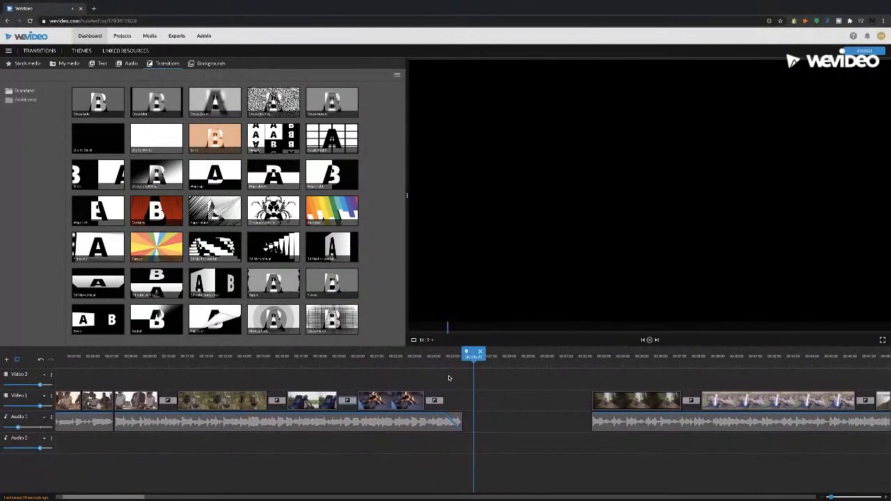
left_click_drag(459, 380, 216, 375)
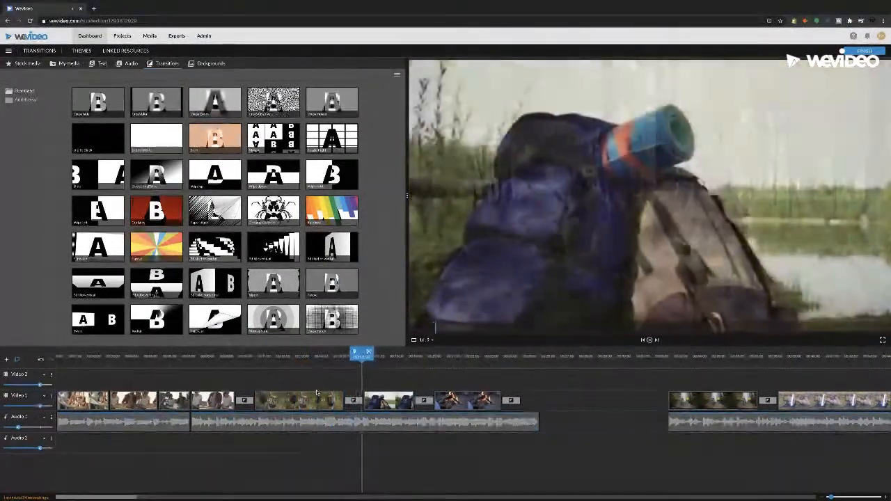
Move the playhead to the waterfall clip at the start of the second sequence and preview the cross zoom transition
left_click_drag(105, 497, 128, 497)
left_click(465, 357)
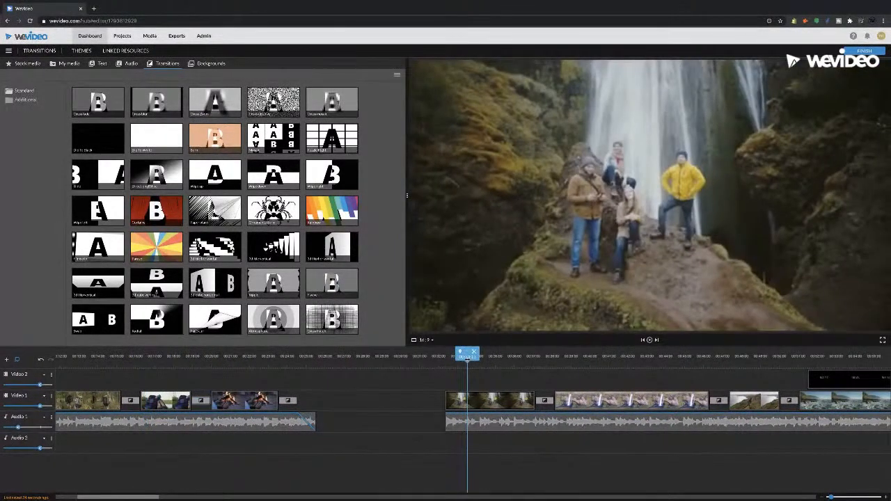
left_click_drag(467, 359, 449, 359)
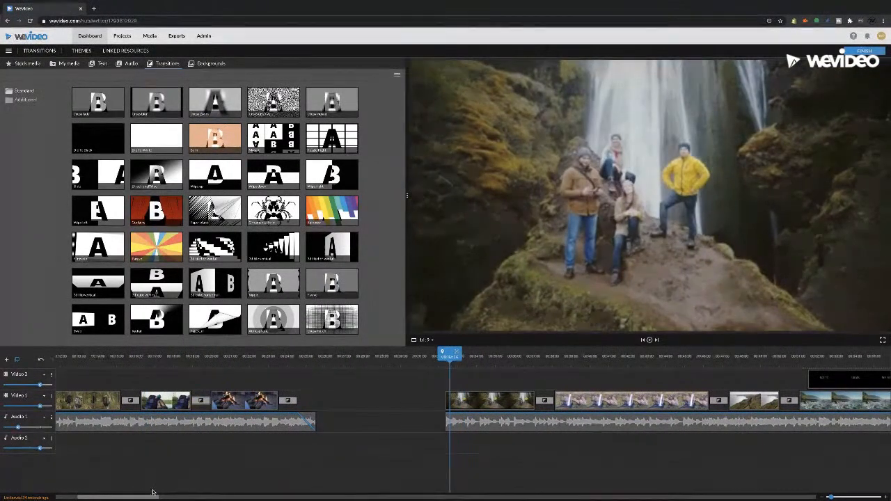
left_click_drag(136, 497, 169, 498)
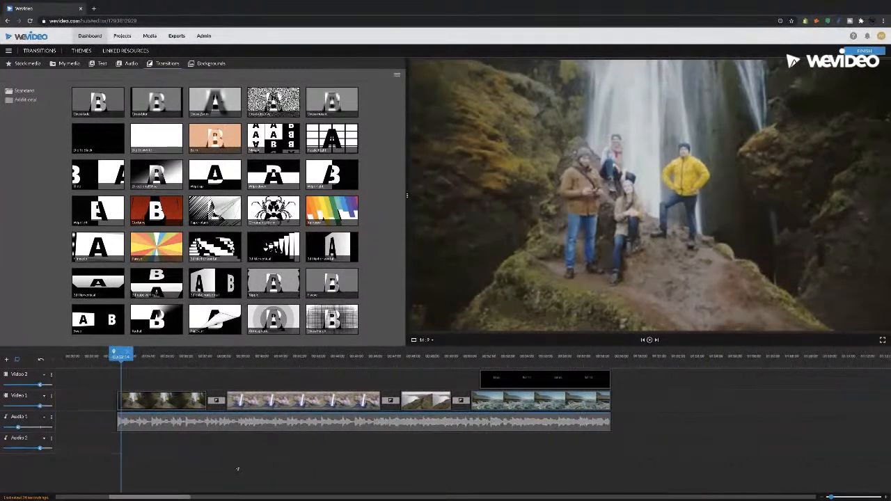
left_click(219, 108)
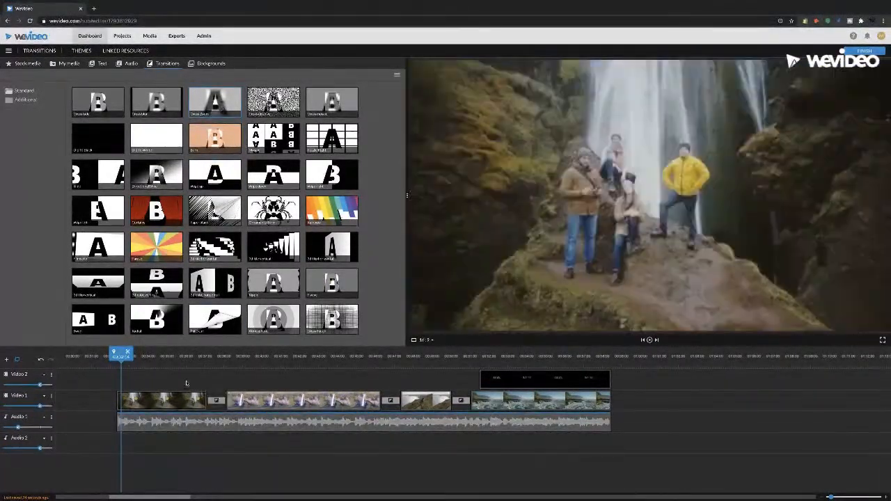
Review the second sequence and its transitions from the waterfall clip through to the Travel Vlog title
left_click_drag(149, 361, 174, 360)
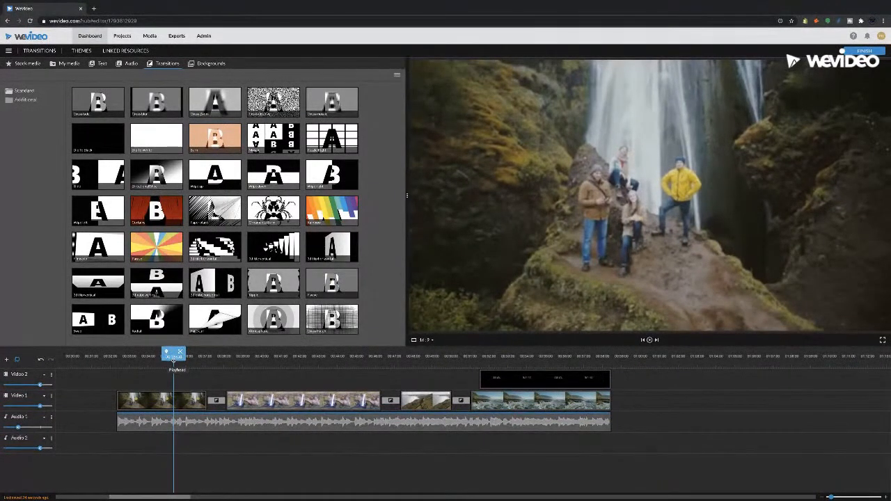
left_click_drag(174, 358, 160, 357)
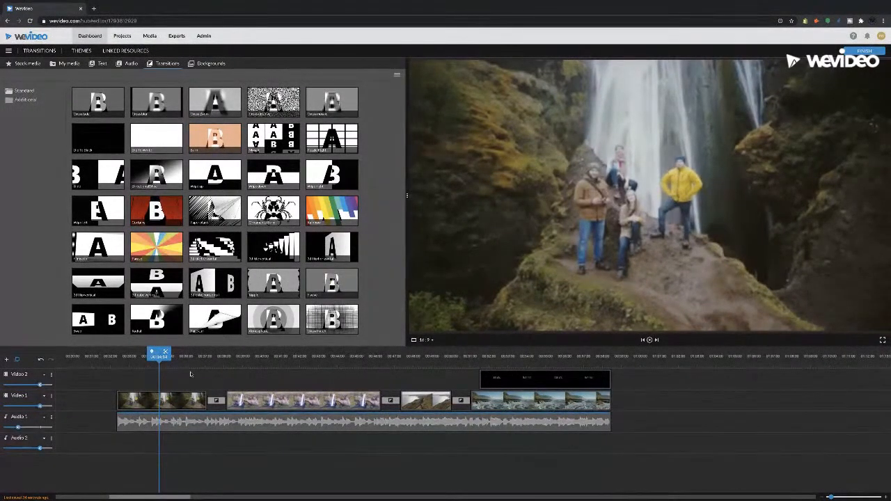
scroll(190, 375, "left", 5)
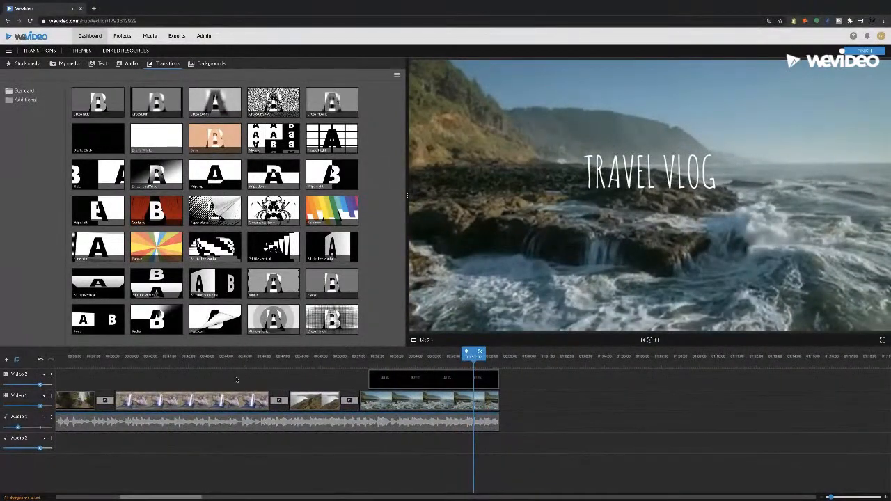
left_click_drag(185, 499, 177, 500)
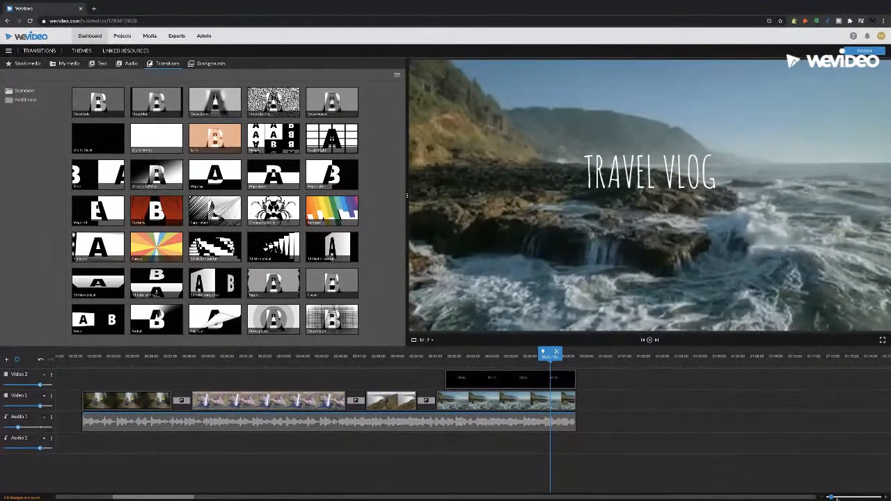
left_click_drag(832, 497, 828, 496)
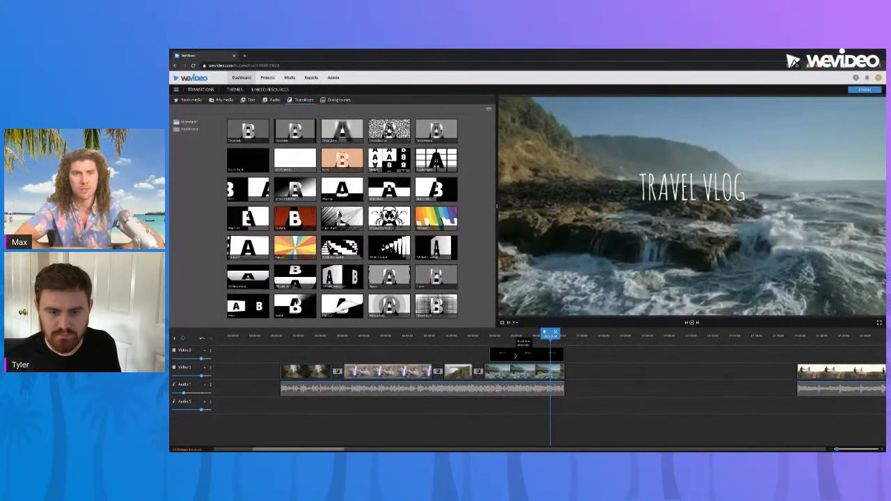
Return to the second sequence's opening waterfall clip, and play the transition from the coastal hikers clip into the rocky shore clip
left_click_drag(550, 335, 319, 336)
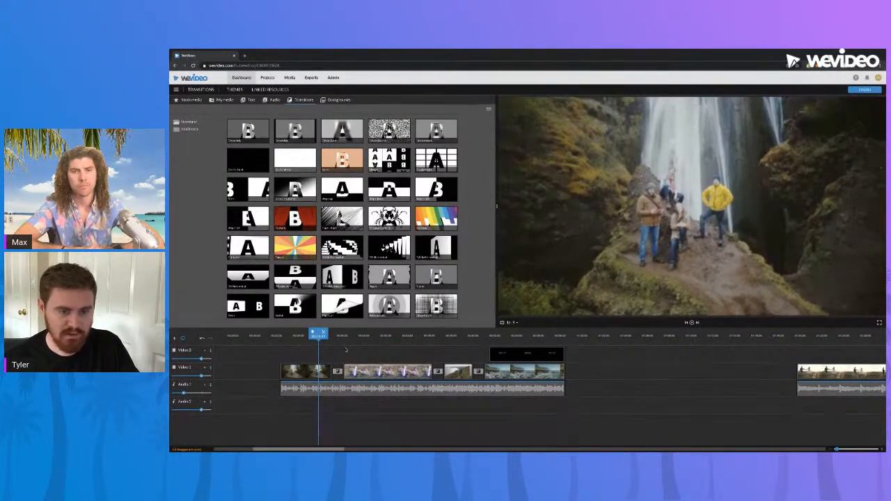
left_click_drag(349, 337, 311, 335)
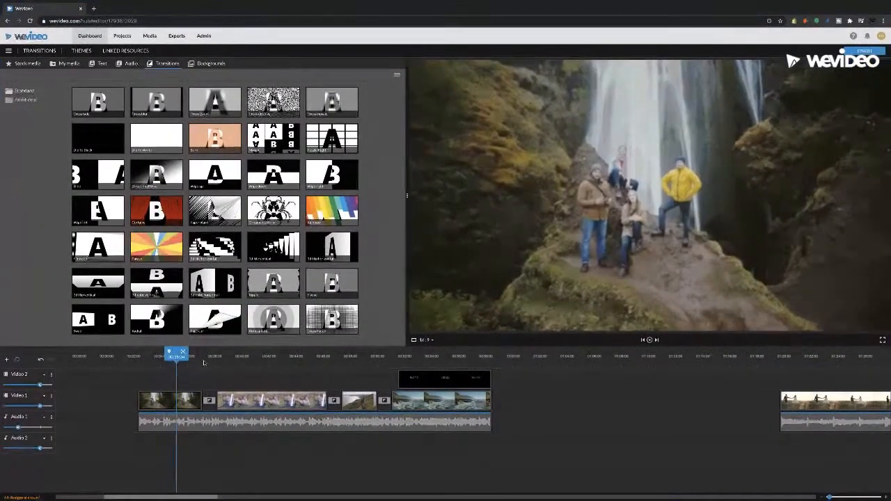
left_click_drag(229, 358, 372, 367)
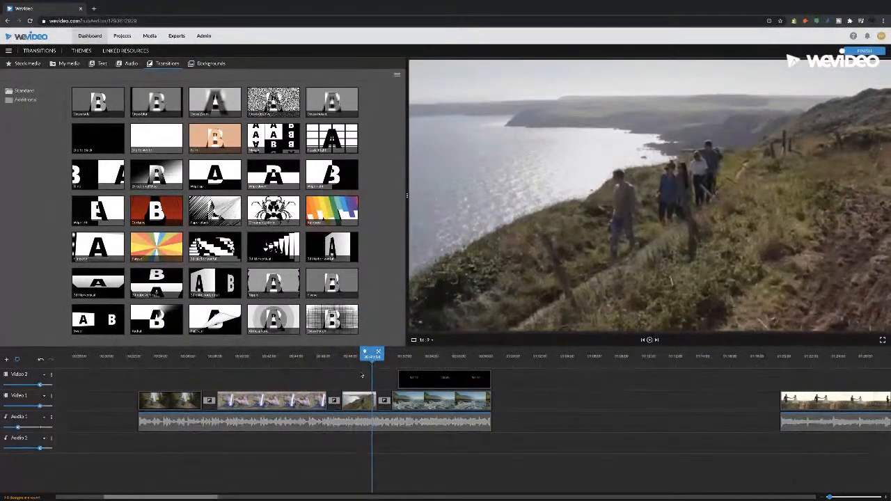
key("space")
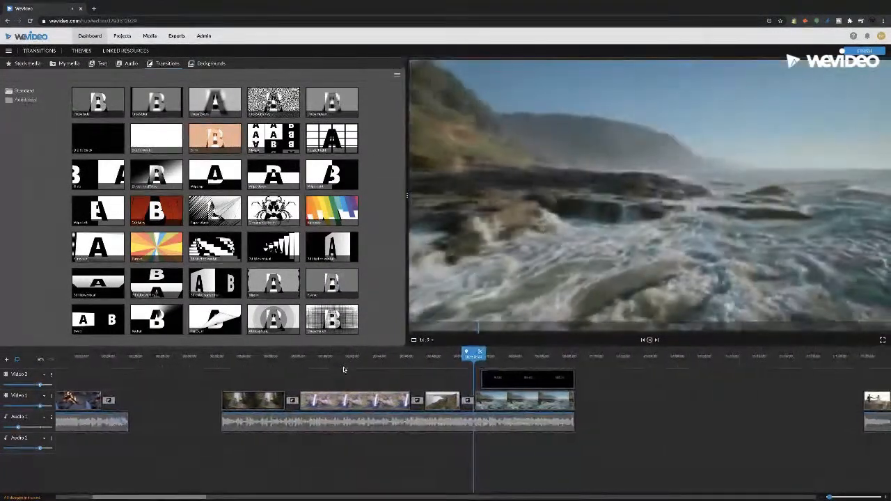
Skim the second sequence through to the Travel Vlog title, and compare its timeline with the first sequence
left_click(340, 363)
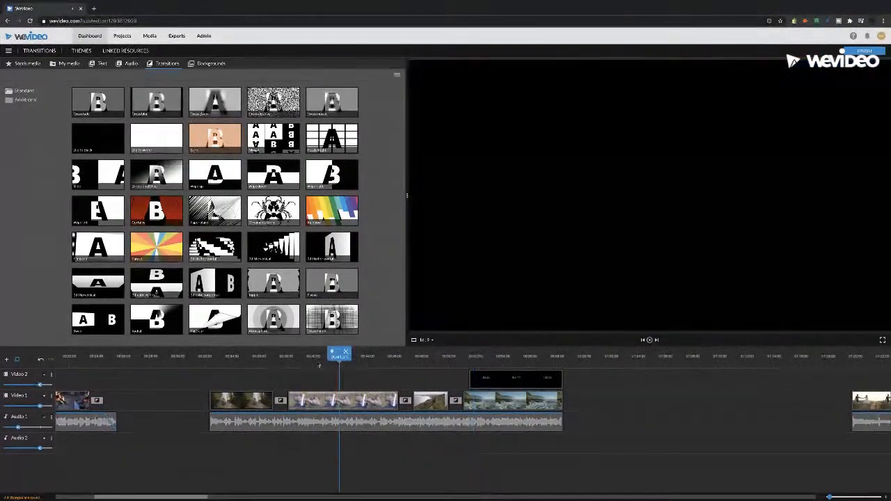
left_click(230, 363)
left_click(353, 362)
left_click(428, 359)
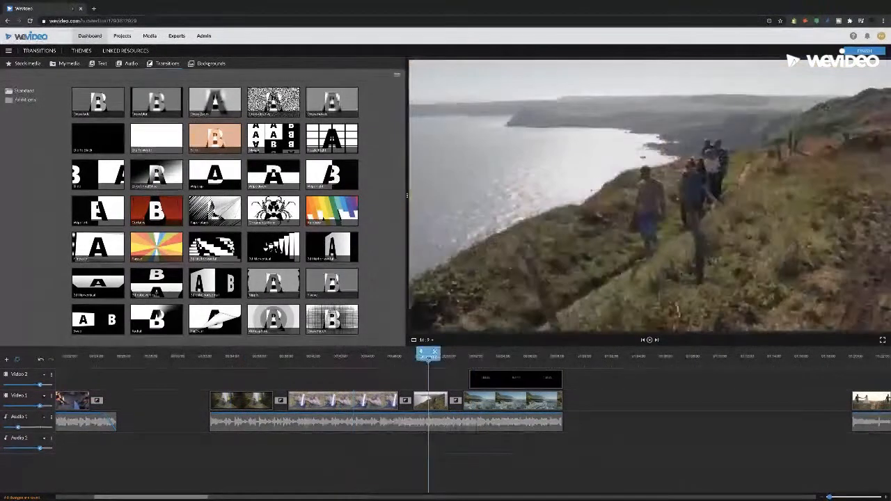
left_click(474, 358)
left_click(502, 361)
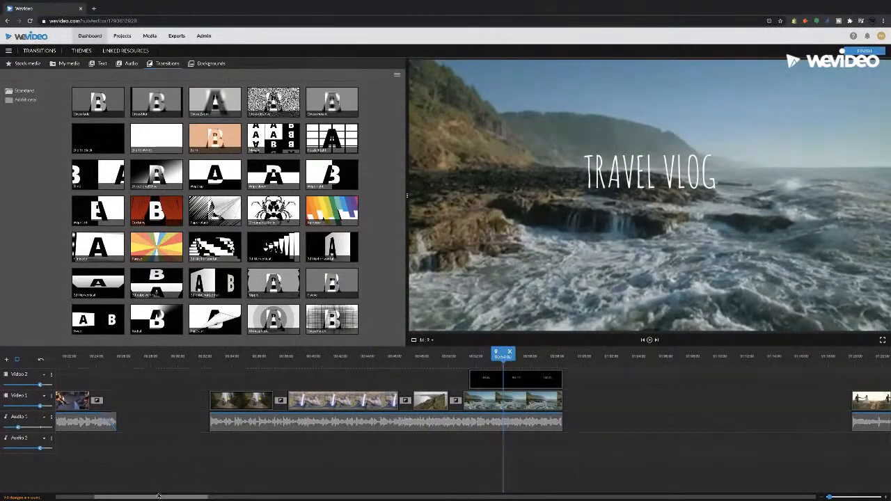
left_click_drag(157, 498, 67, 498)
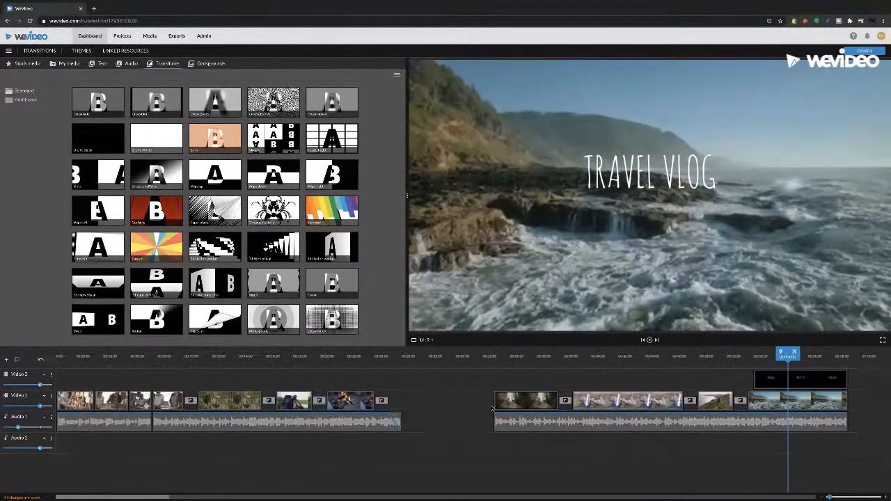
left_click_drag(142, 499, 186, 498)
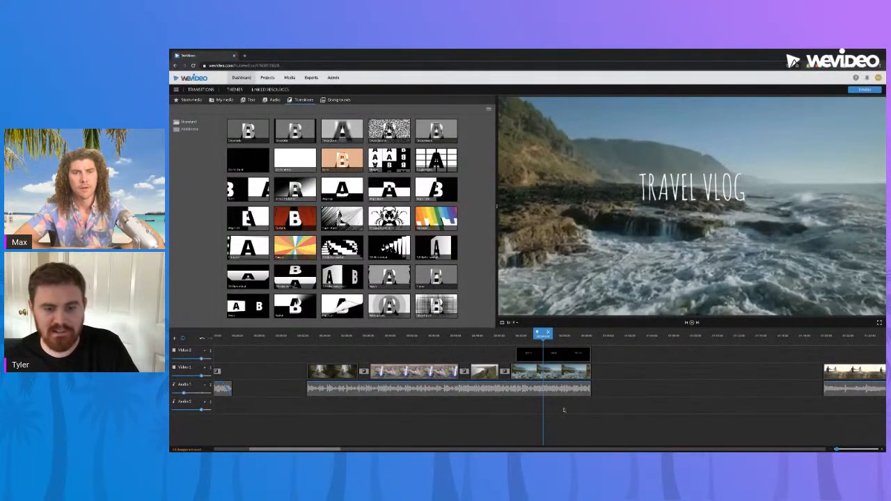
Compare the frames of the group at the waterfall, the aerial waterfall and the coastal hikers in the second sequence
left_click_drag(432, 339, 331, 342)
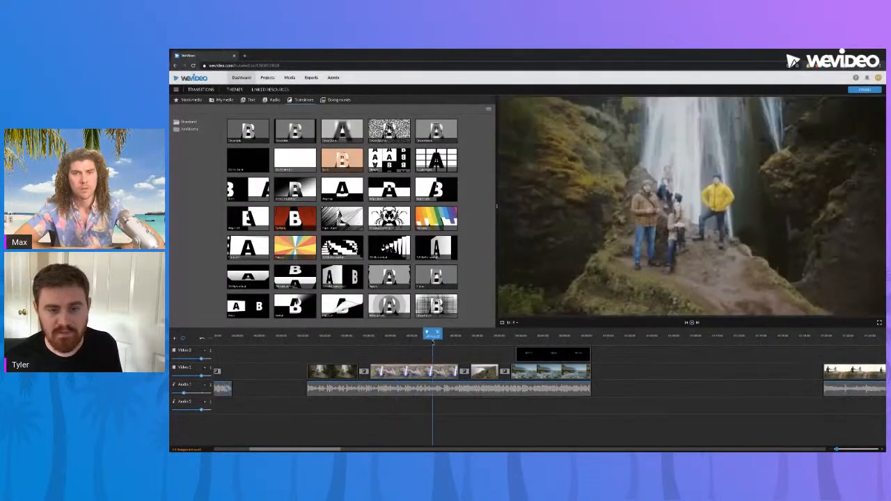
left_click_drag(432, 339, 484, 337)
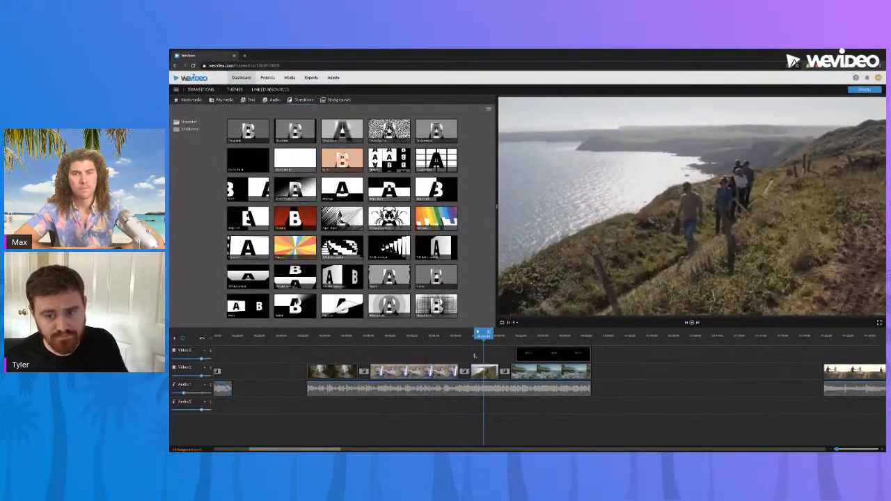
left_click(414, 341)
left_click(354, 341)
left_click(333, 341)
left_click(426, 337)
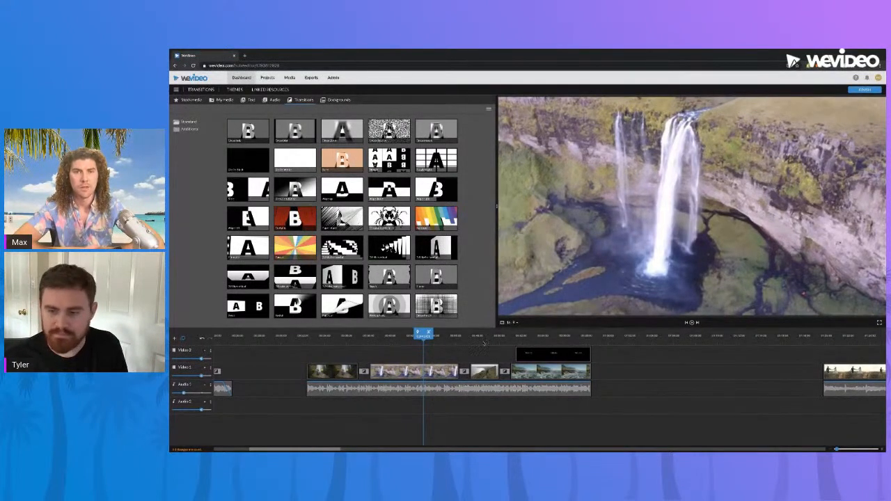
Go to the wedding sequence and inspect its opening field clip and the transition into the sunset clip
left_click_drag(318, 450, 393, 451)
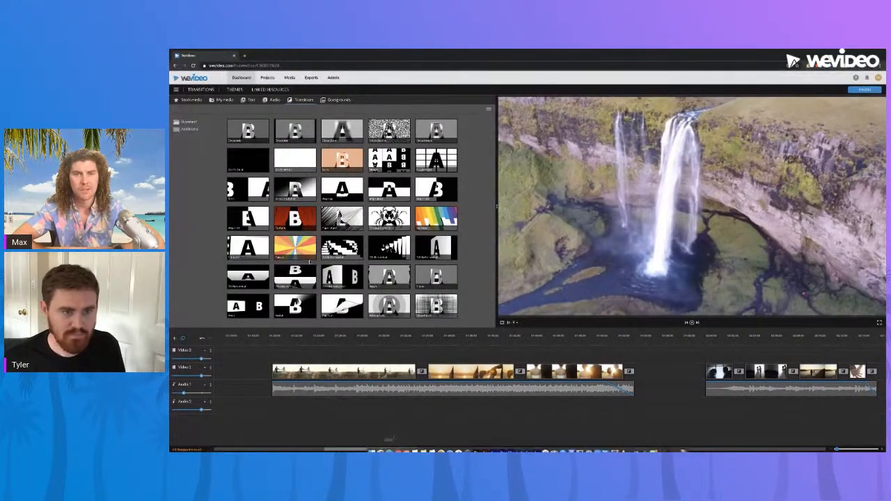
left_click(294, 339)
left_click(321, 339)
left_click(346, 339)
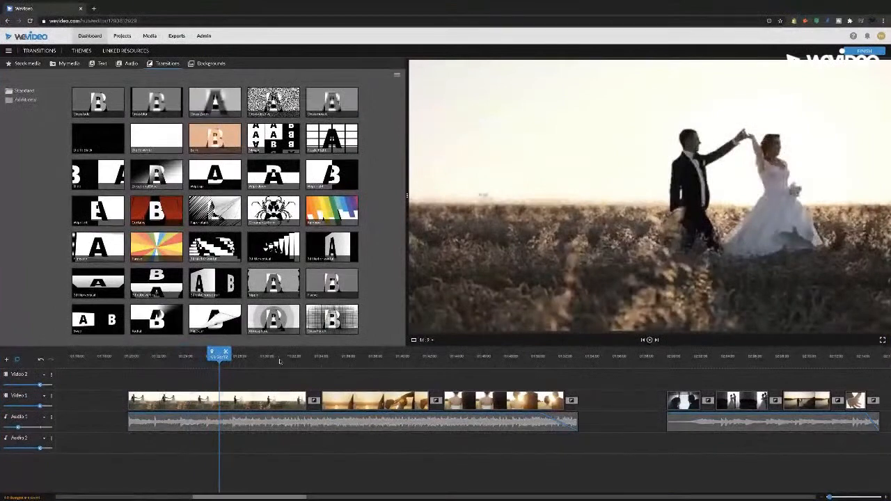
left_click(400, 339)
left_click(317, 357)
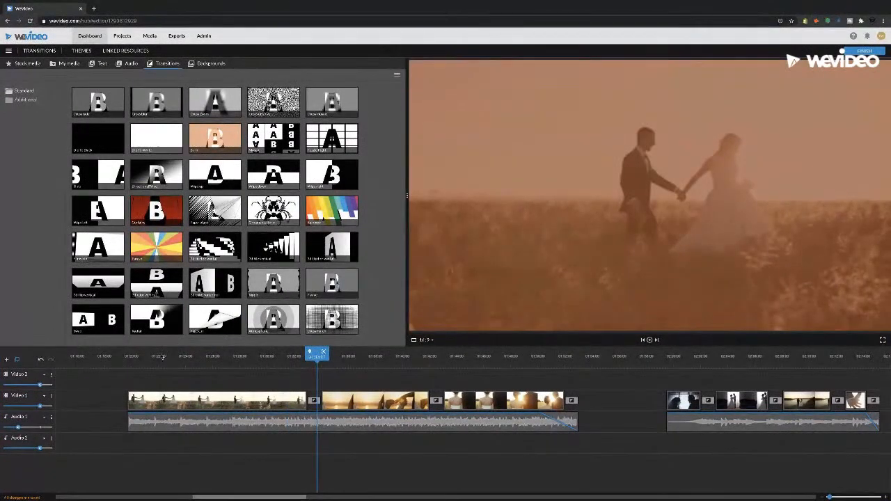
Preview decorative transitions from the library, including the colourful sunburst, Curtains, Rainbow, 3D flip horizontal and the 3D cube transitions
left_click(161, 357)
left_click(148, 255)
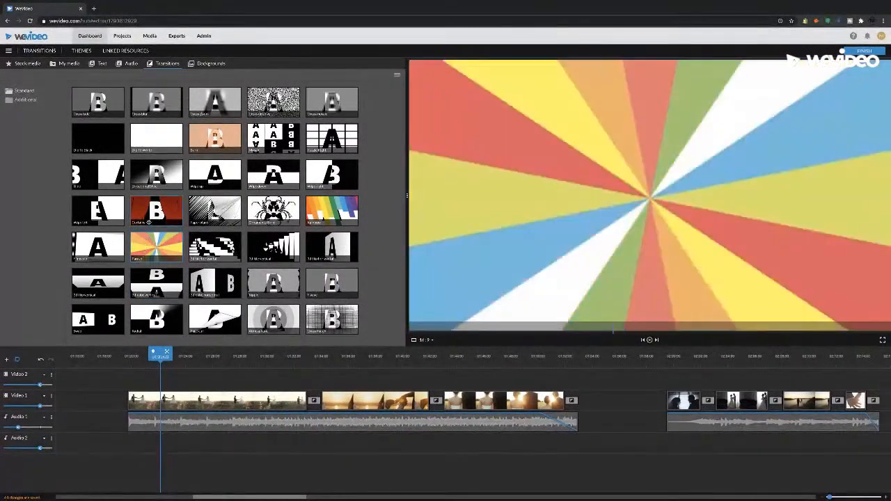
left_click(149, 217)
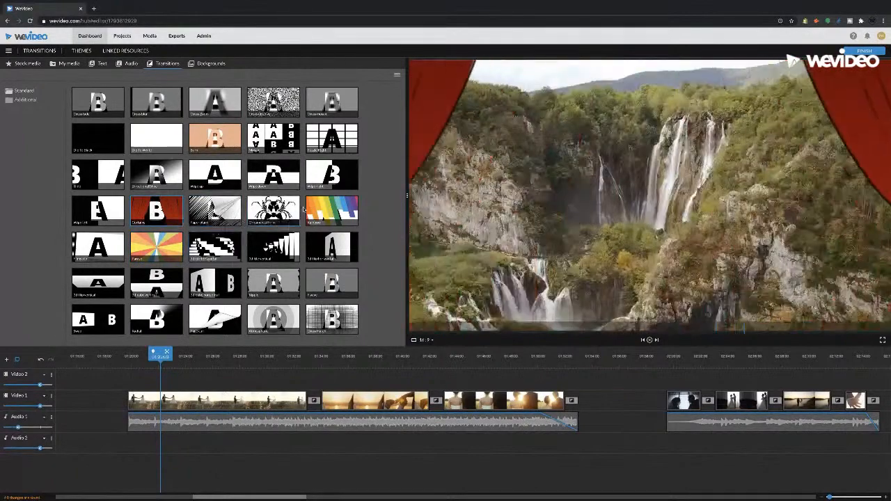
left_click(332, 210)
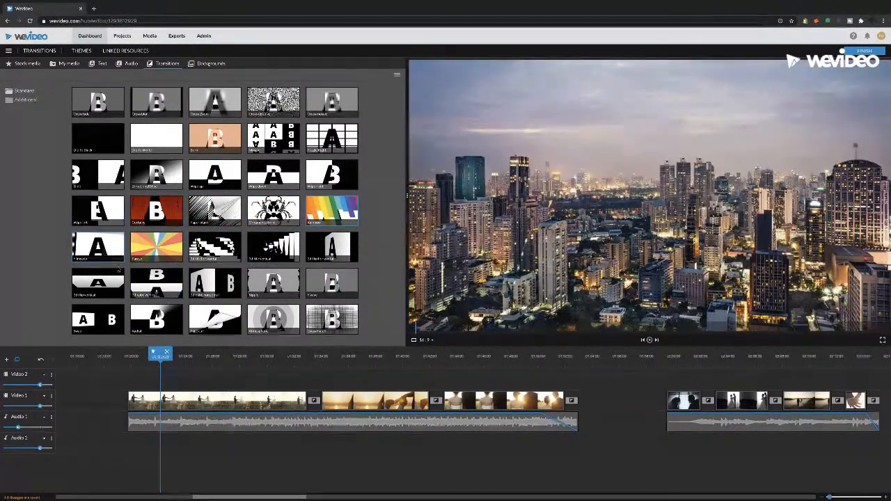
left_click(273, 246)
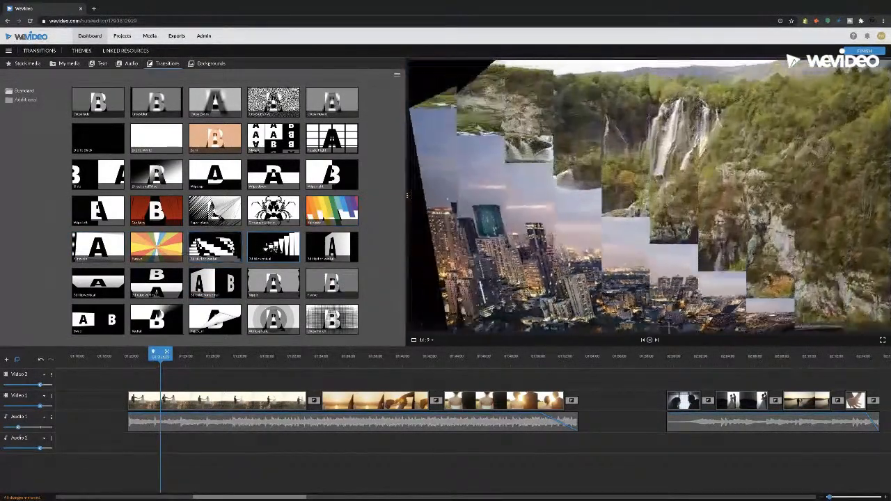
left_click(319, 245)
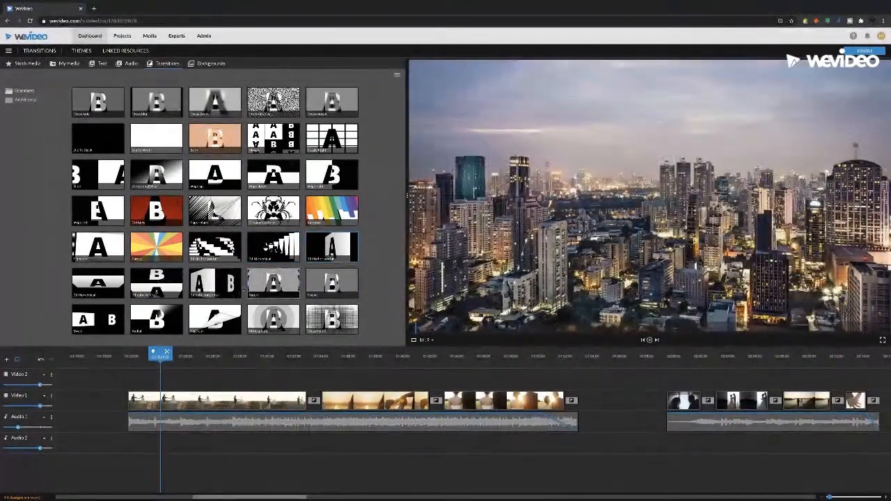
left_click(224, 290)
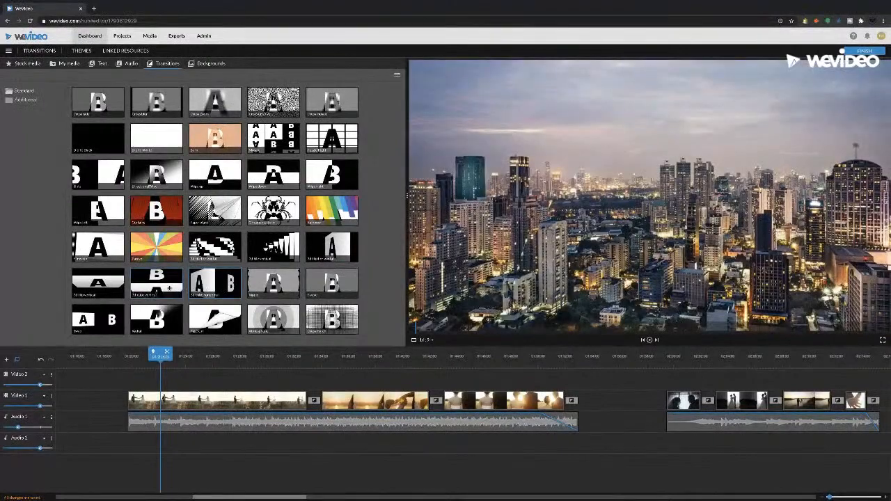
left_click(169, 288)
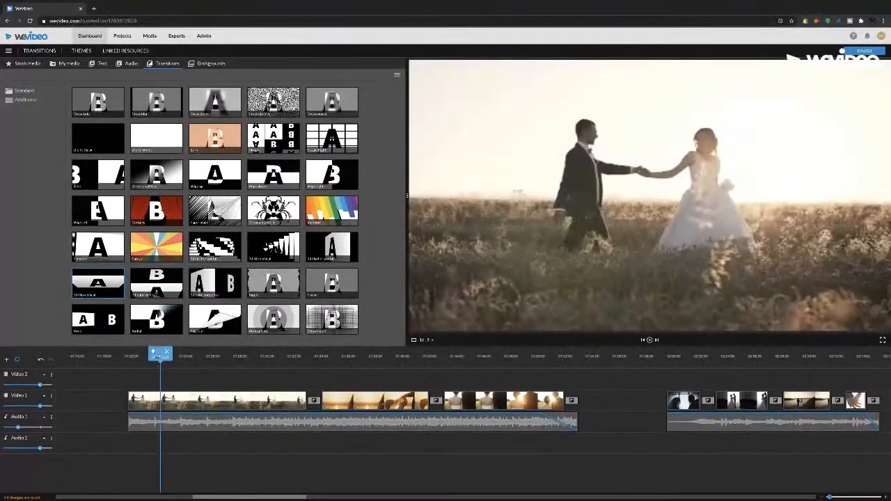
Move the playhead to the start of the wedding sequence and preview the Burn transition
left_click_drag(140, 355, 143, 356)
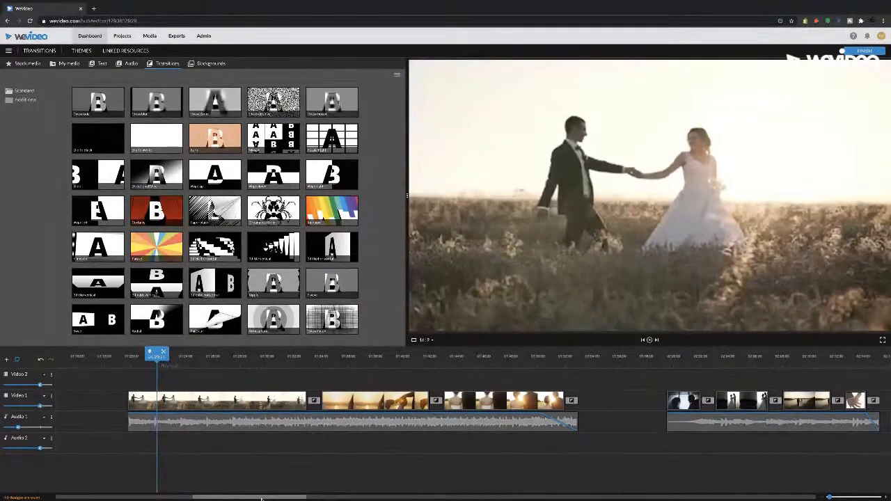
left_click_drag(263, 499, 269, 498)
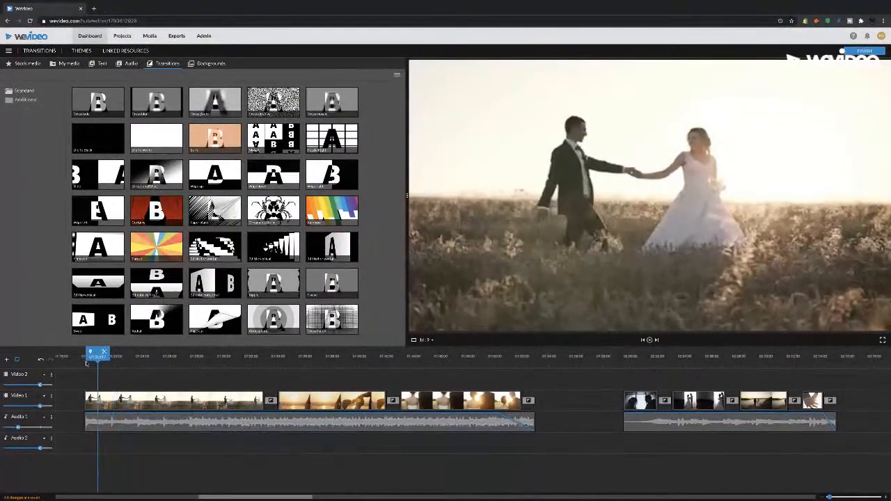
left_click(87, 362)
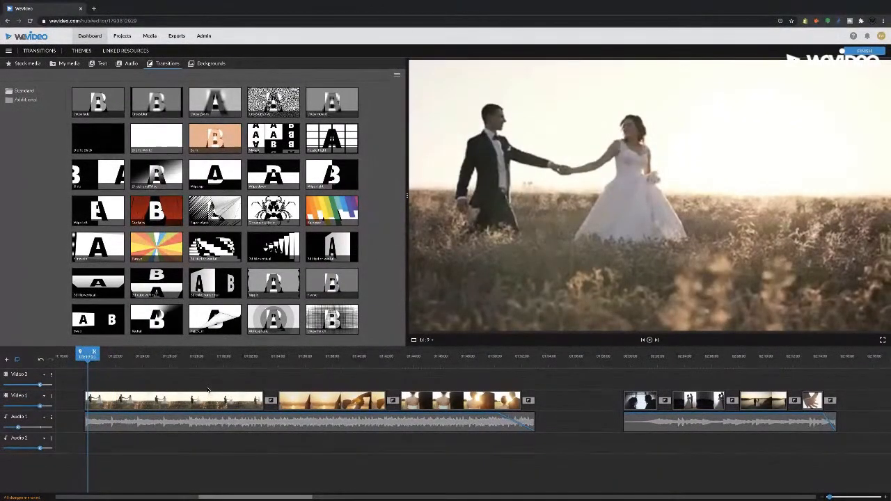
left_click(207, 142)
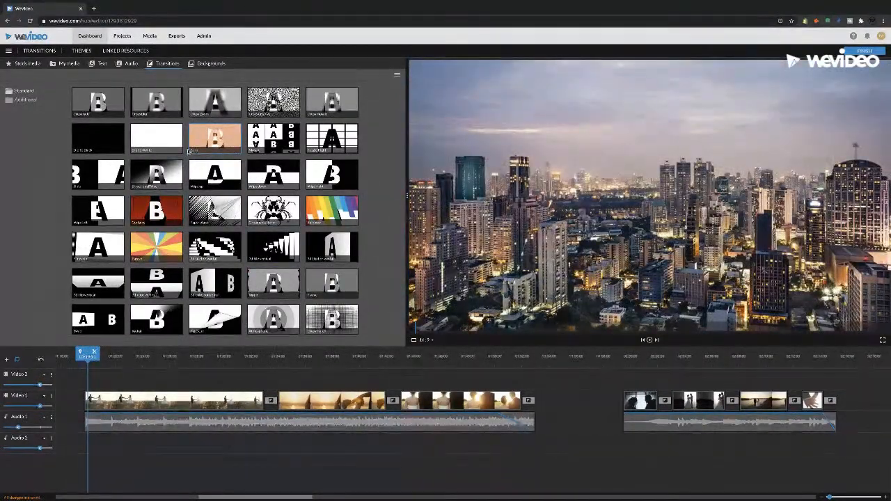
Skim the field, sunset hands and couple-from-behind clips of the wedding sequence, and play the sequence from its start
left_click(243, 360)
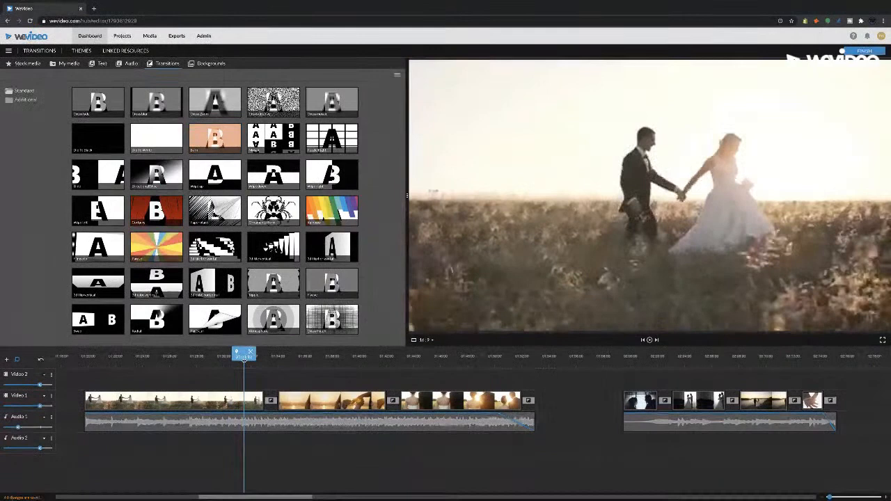
left_click(329, 360)
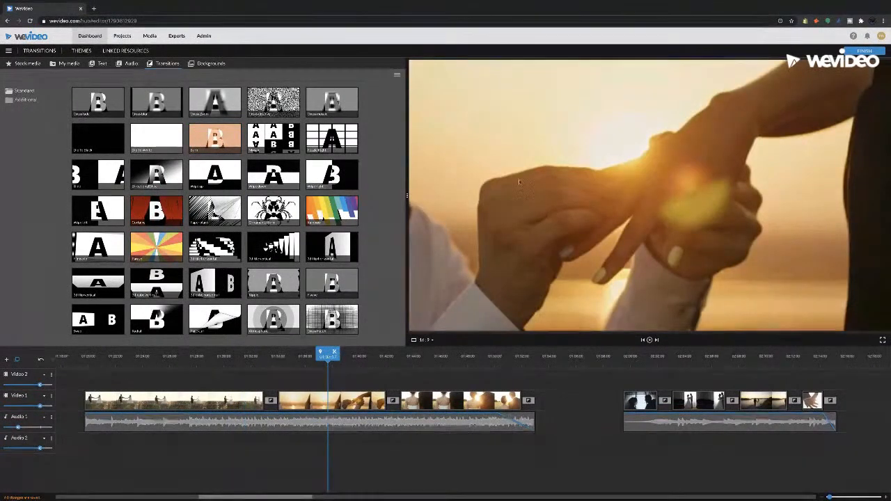
left_click(458, 360)
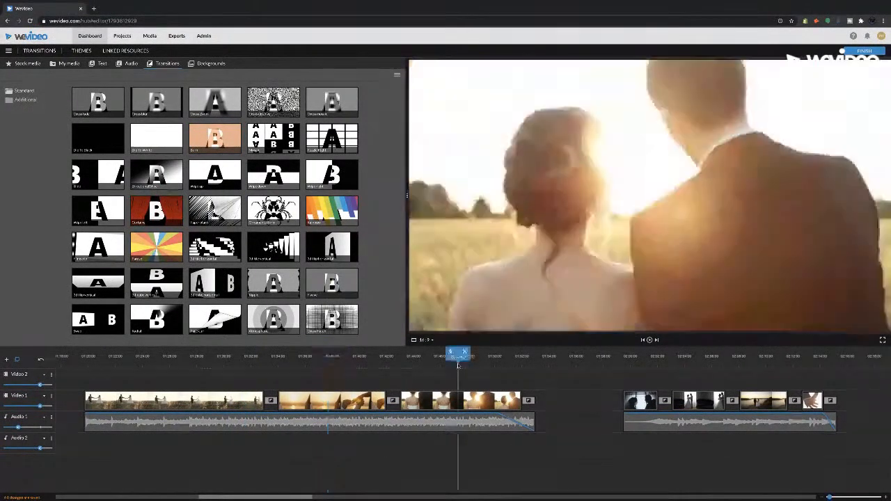
left_click(343, 360)
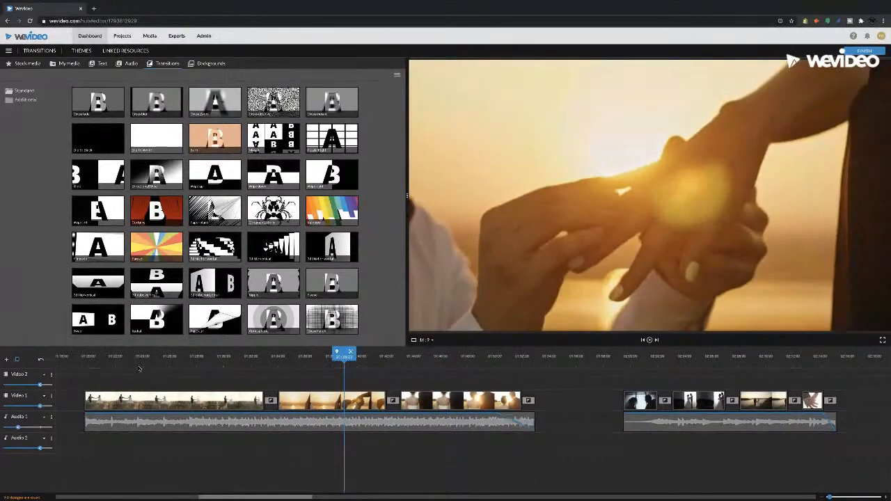
left_click(138, 360)
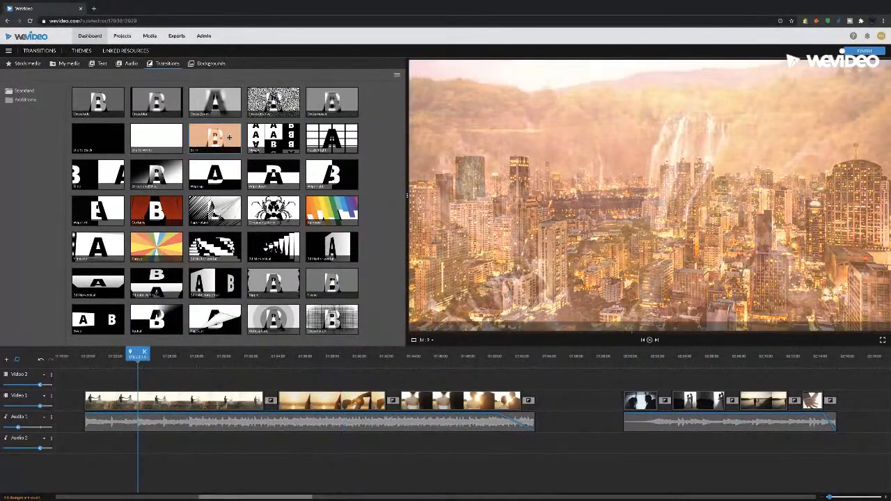
left_click_drag(82, 360, 89, 361)
key("space")
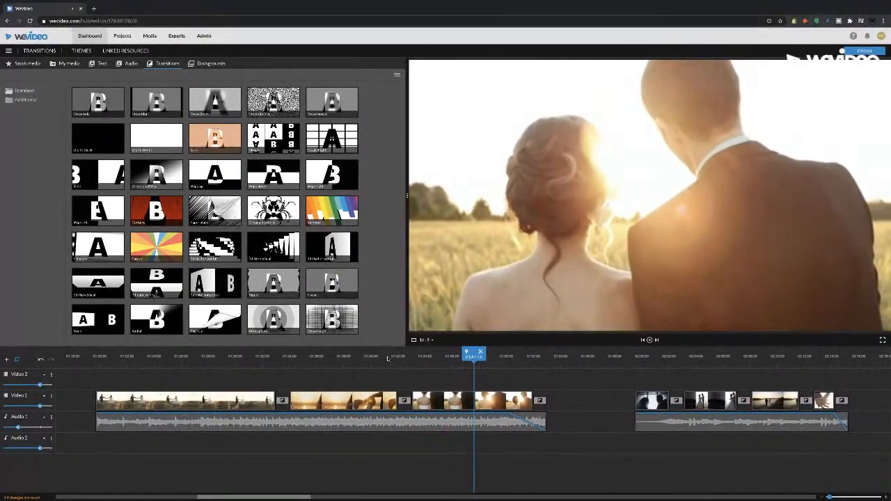
Delete the Burn transition after the wedding sequence's field clip and the transition between the sunset and couple-from-behind clips
left_click(270, 357)
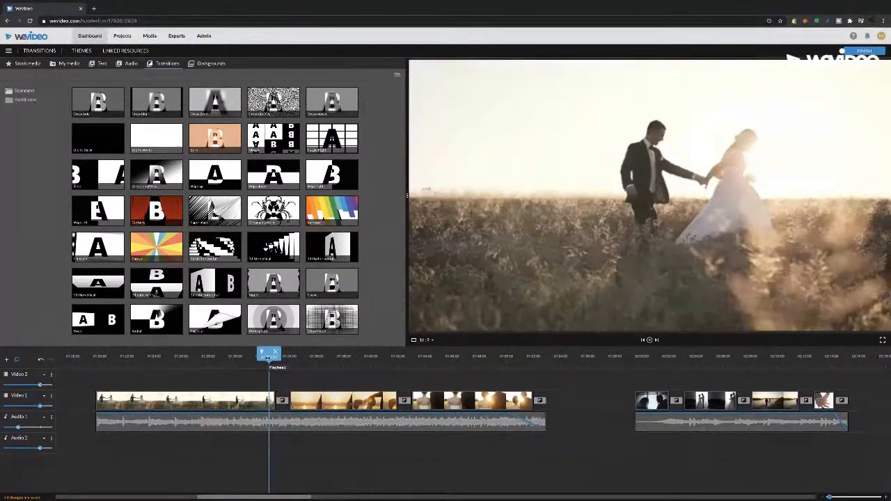
left_click(281, 401)
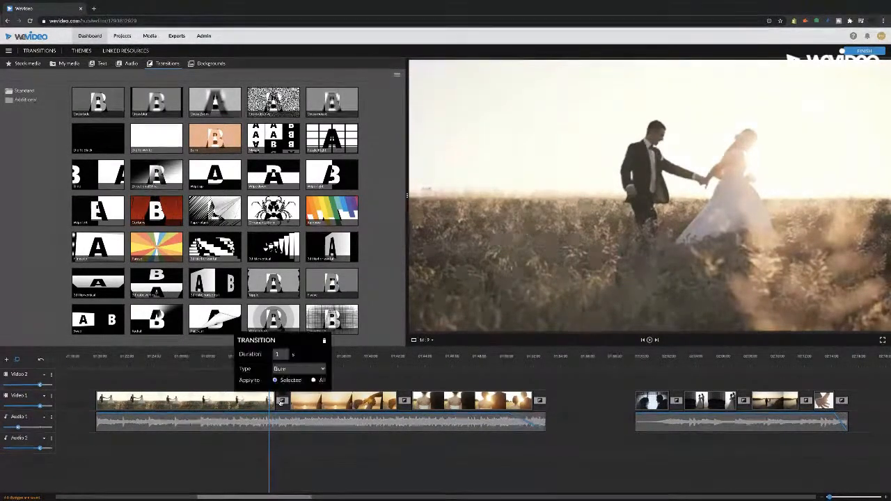
left_click(324, 342)
left_click(404, 402)
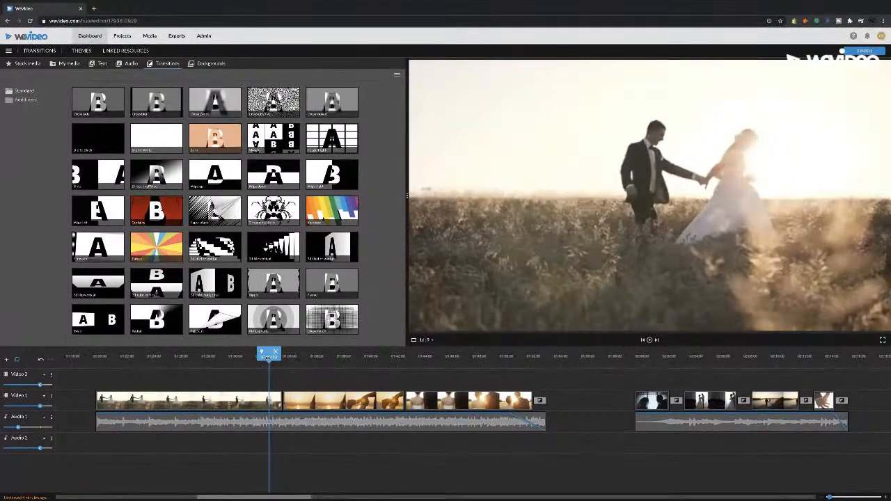
Play the wedding sequence's opening clips, add a Burn transition between the sunset hands and couple-from-behind clips, and play across it
left_click_drag(263, 357, 260, 356)
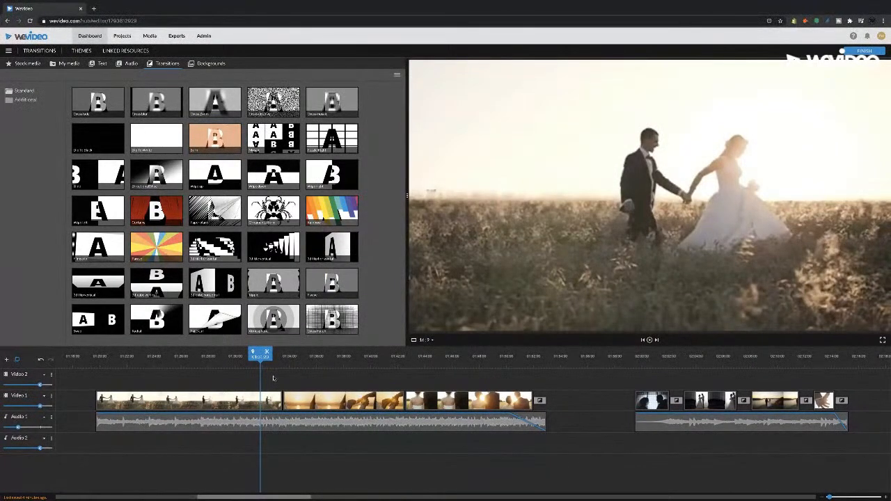
key("space")
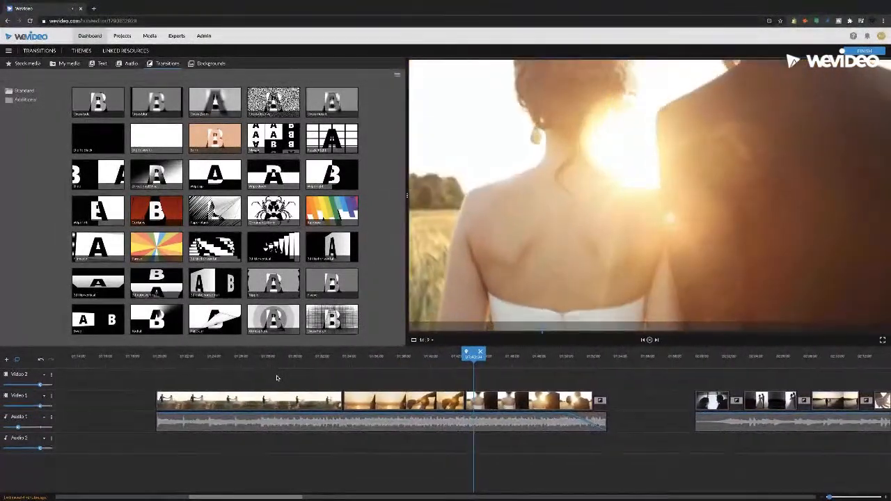
left_click_drag(215, 143, 456, 407)
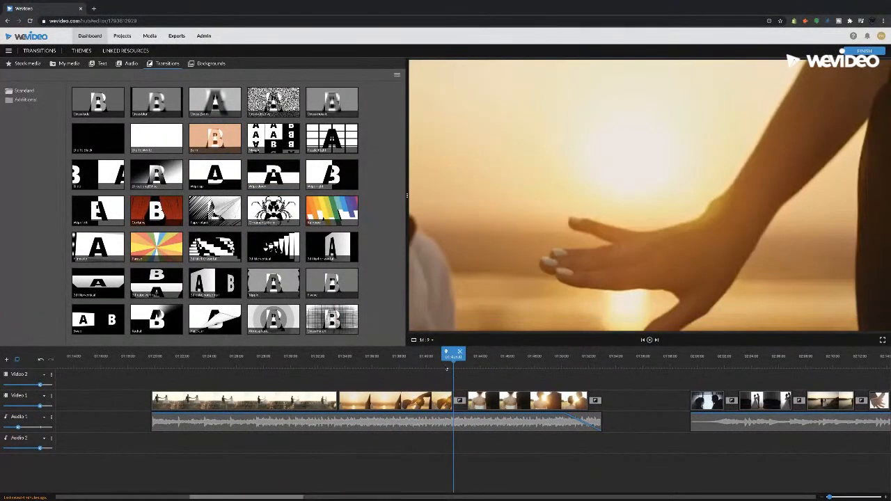
left_click(447, 368)
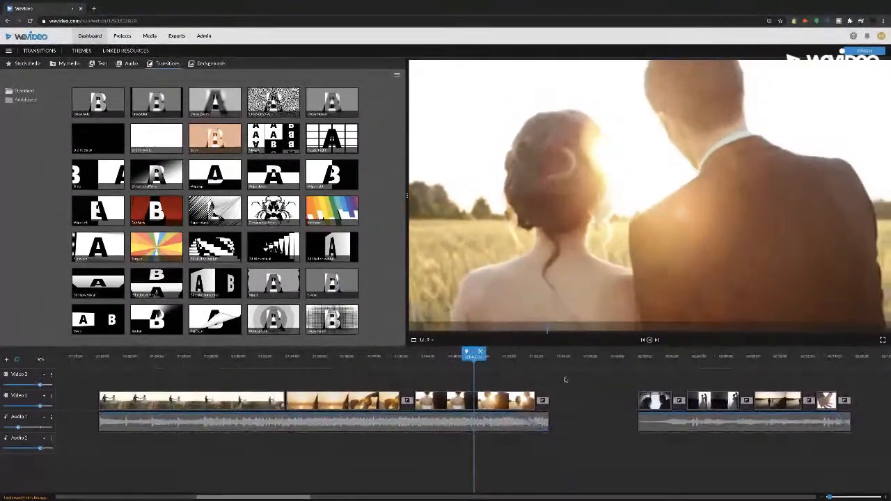
Review the second wedding sequence, playing its silhouette and embracing-couple clips and viewing the lakeside sunset clip
left_click(641, 359)
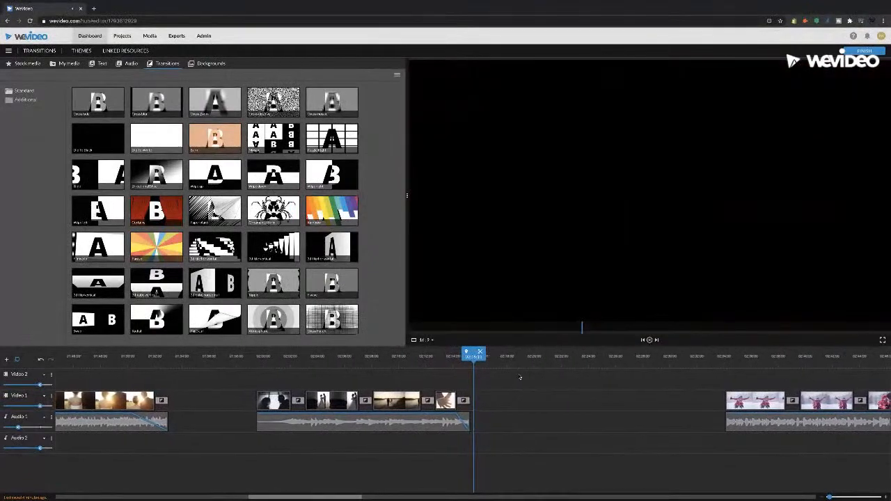
key("space")
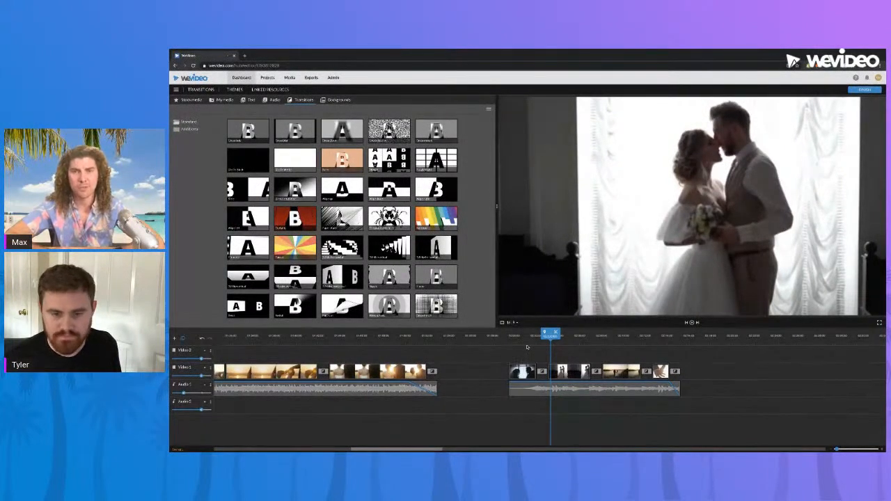
left_click_drag(411, 450, 432, 450)
left_click_drag(425, 337, 372, 337)
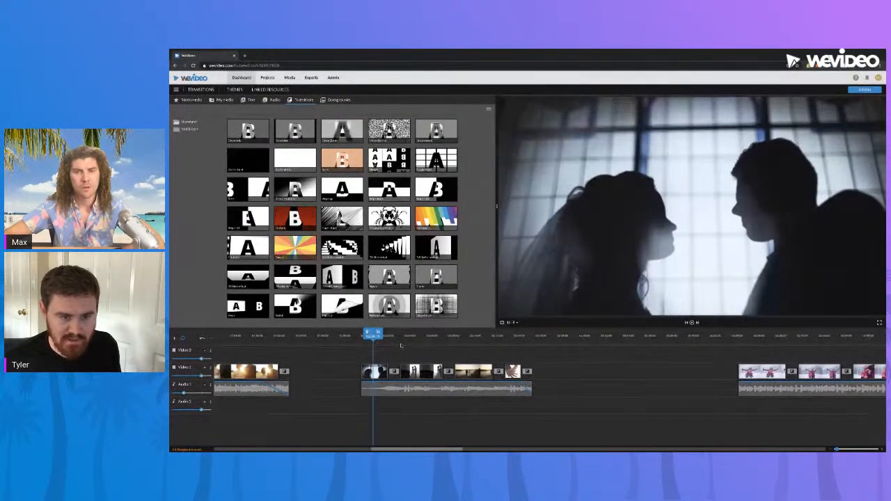
key("space")
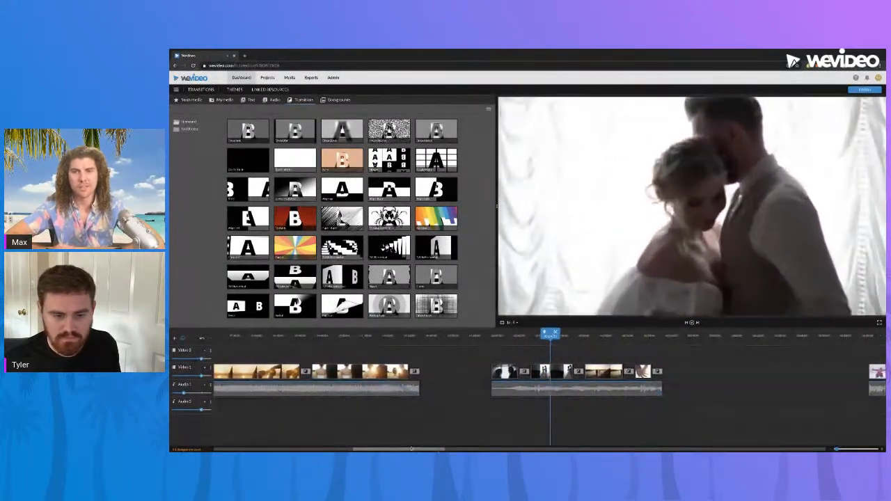
left_click_drag(410, 450, 428, 450)
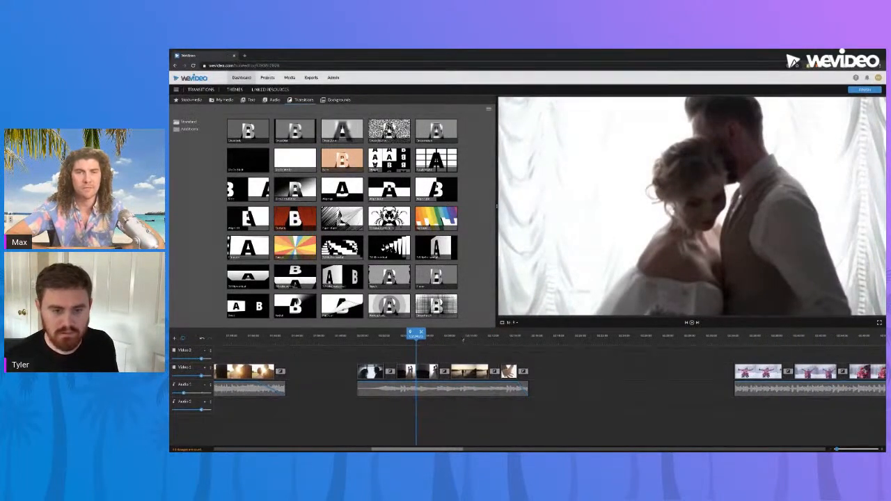
left_click(463, 339)
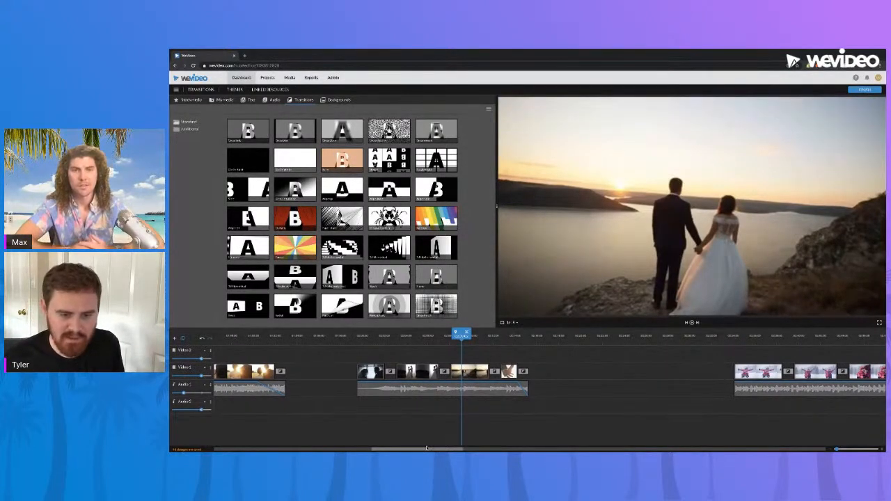
Preview the Wipe right transition from the library
left_click_drag(425, 451, 445, 451)
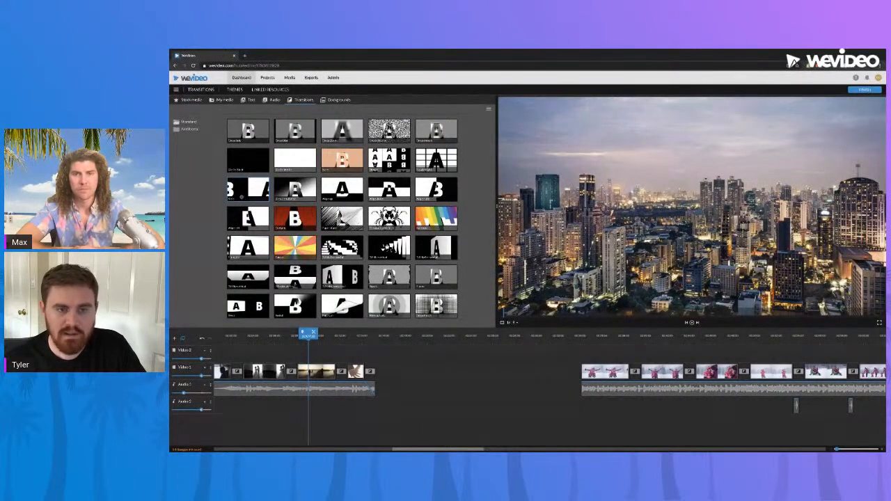
left_click(446, 188)
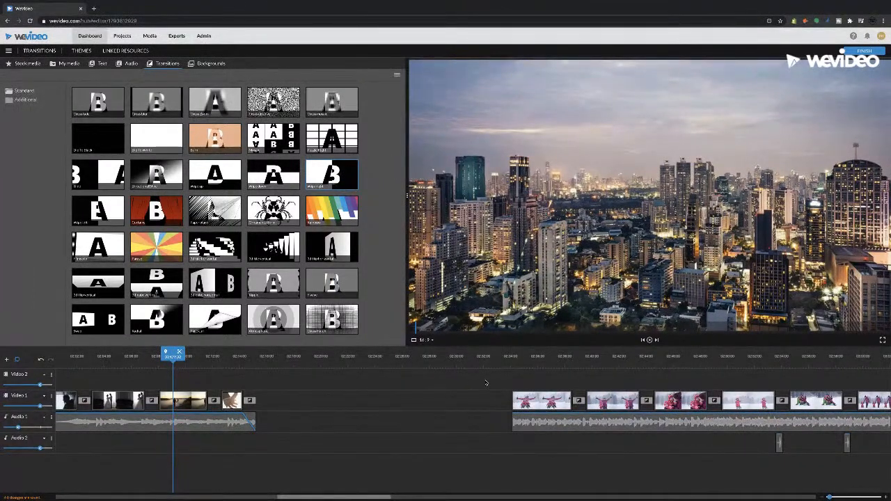
Play the park walking sequence from its start, then from the cut to the front view of the walking man
left_click_drag(369, 497, 641, 493)
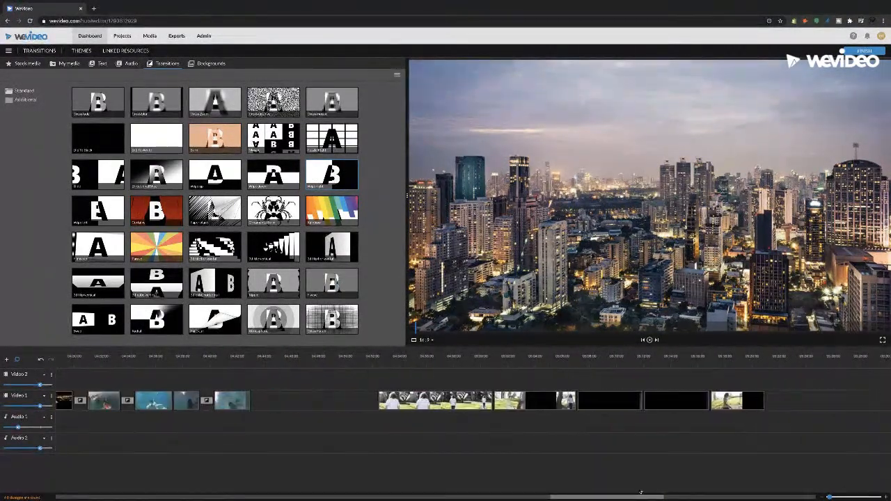
left_click(379, 365)
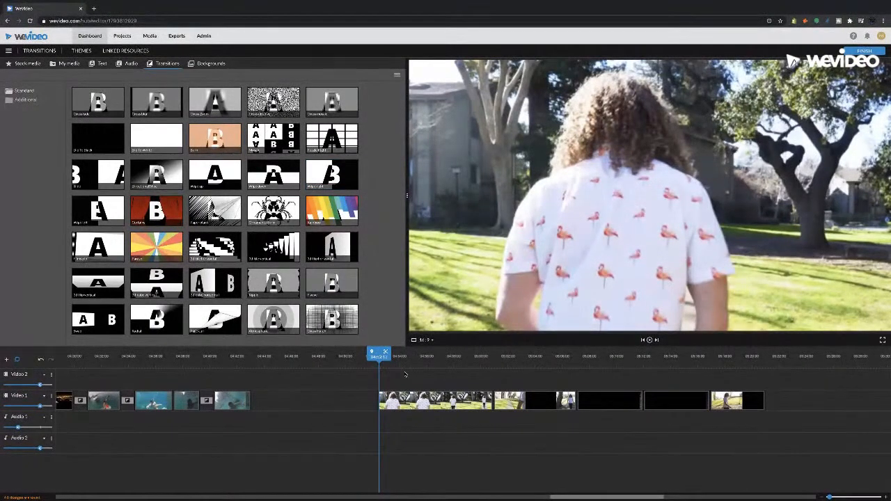
key("space")
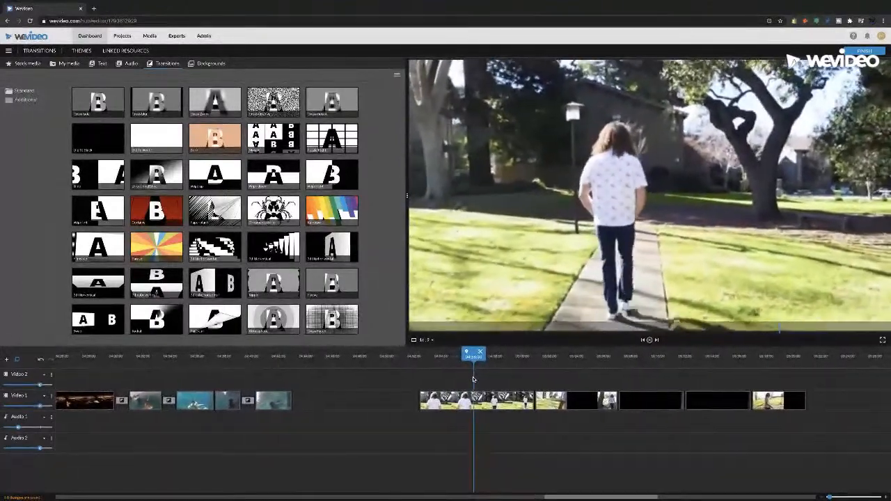
key("space")
left_click_drag(476, 356, 525, 365)
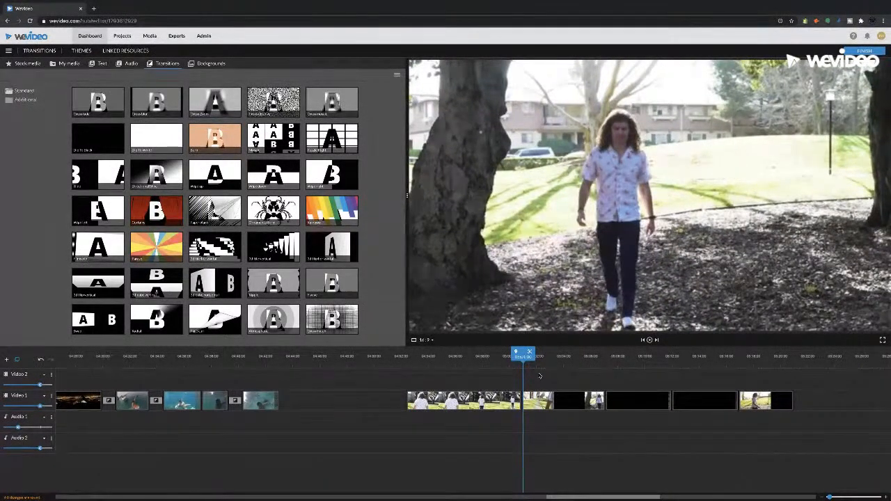
key("space")
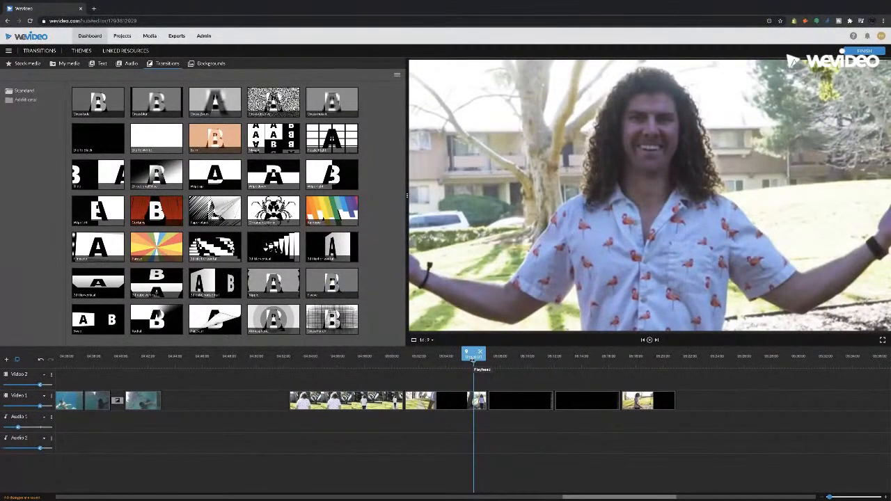
Replay the park sequence's camera-motion cuts, including the whip pan, the pass behind the tree and the championship belt reveal
left_click_drag(474, 356, 429, 357)
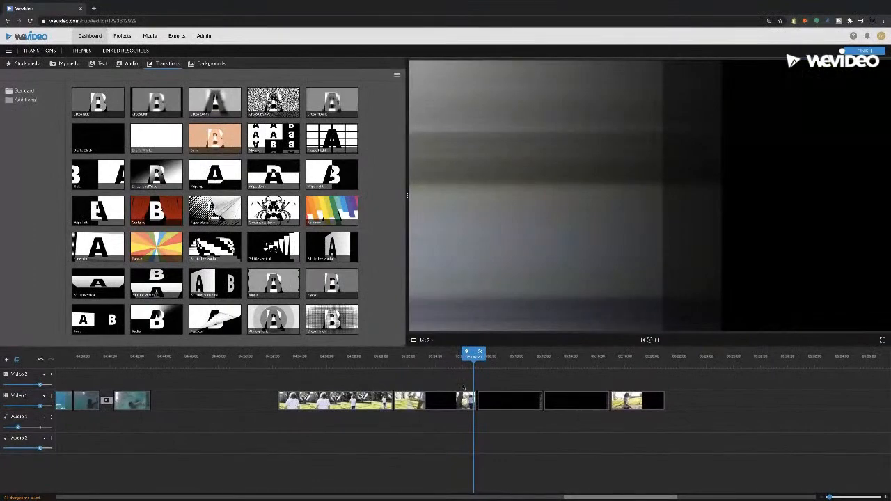
left_click(454, 361)
key("space")
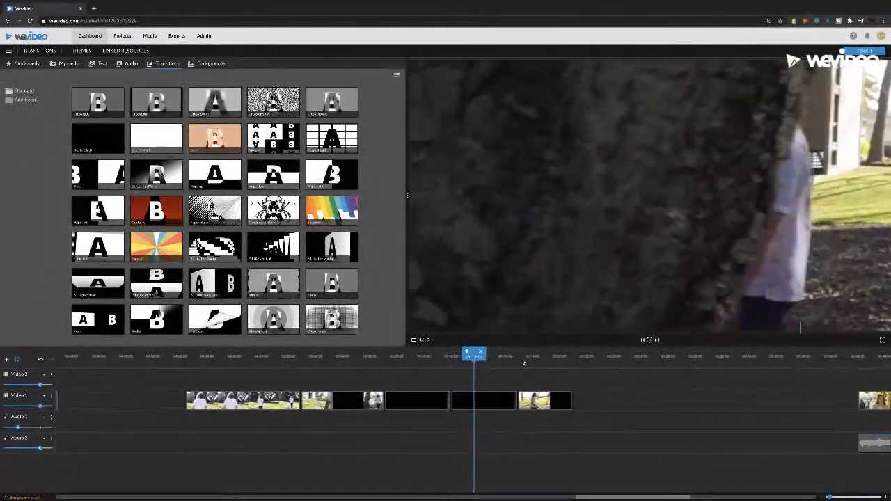
left_click(454, 360)
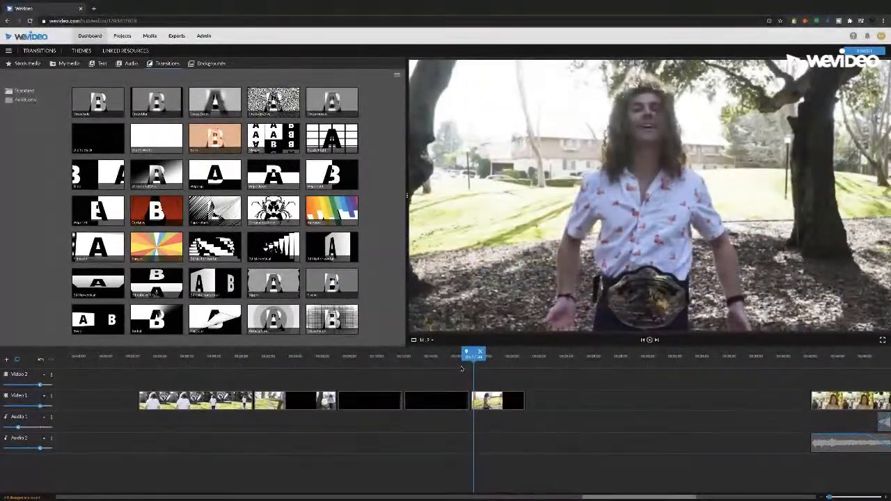
left_click(418, 362)
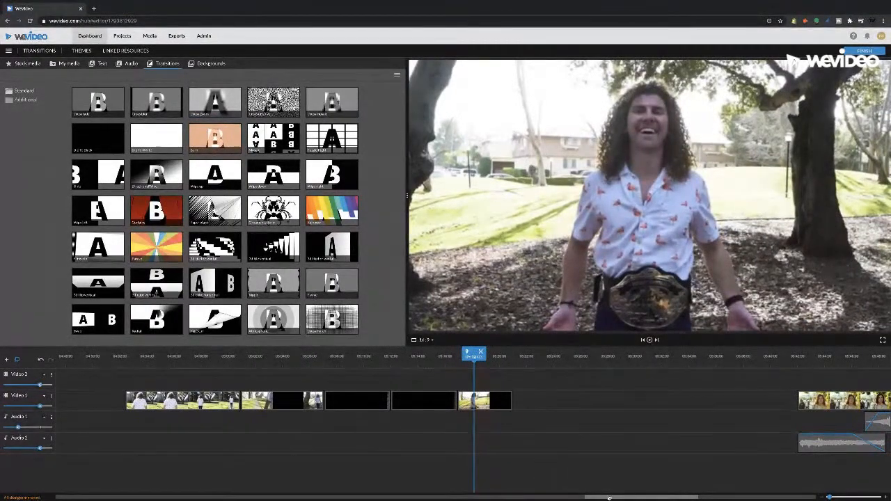
Return to the snow sledding sequence, place the playhead at its start and look over its clips and transitions
left_click_drag(610, 497, 418, 476)
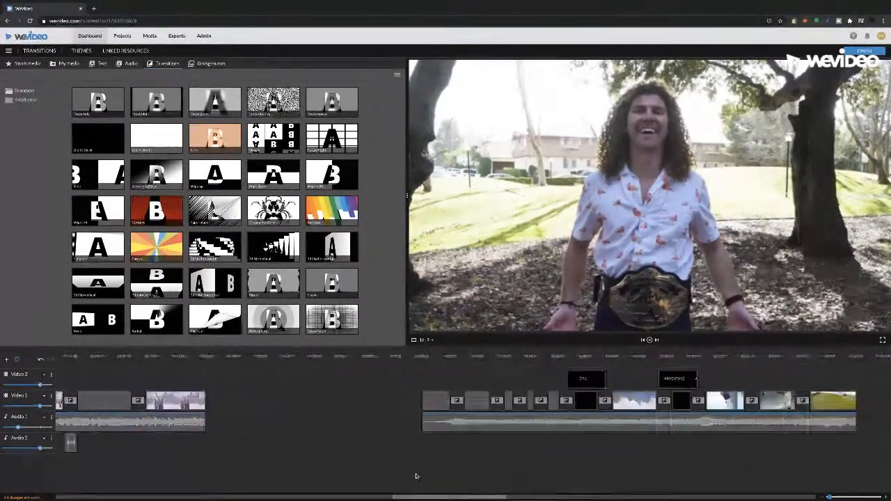
left_click_drag(399, 496, 240, 496)
left_click_drag(518, 358, 679, 357)
left_click_drag(352, 498, 424, 495)
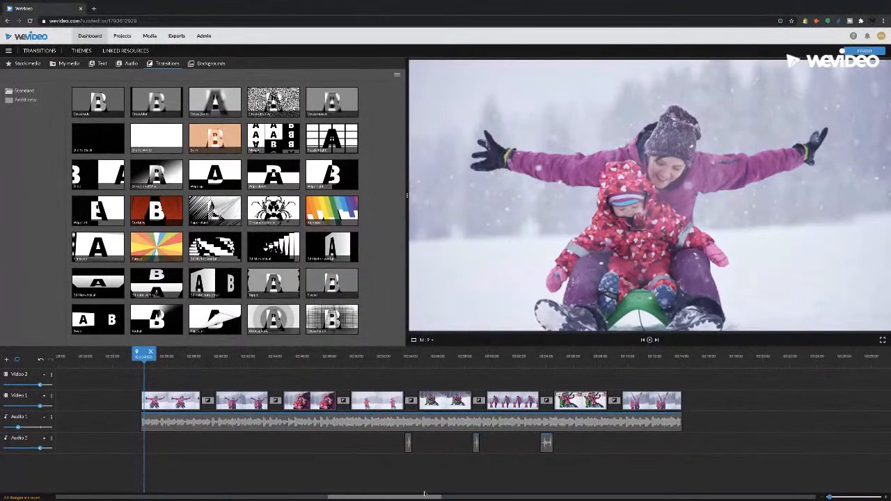
Place the playhead at the start of the skydiving sequence, skim its opening clip and play it briefly
left_click_drag(411, 499, 491, 494)
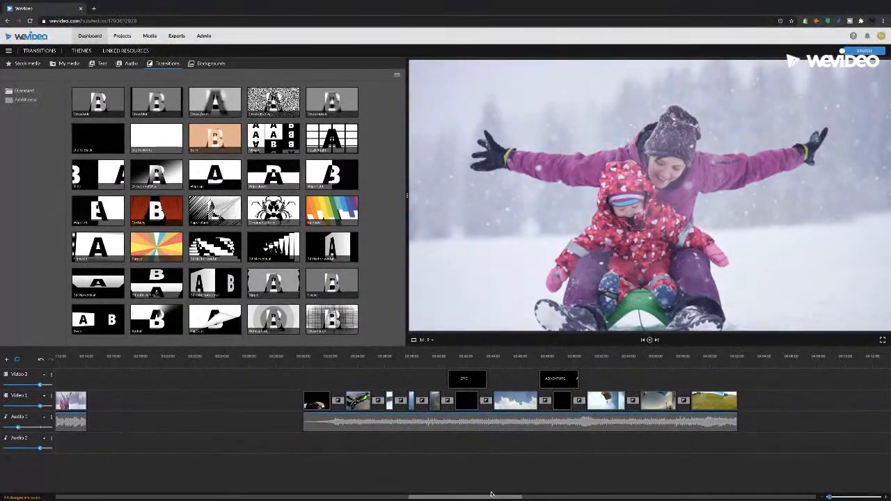
left_click(305, 360)
mouse_move(304, 363)
left_mouse_down()
mouse_move(310, 370)
mouse_move(304, 356)
left_mouse_up()
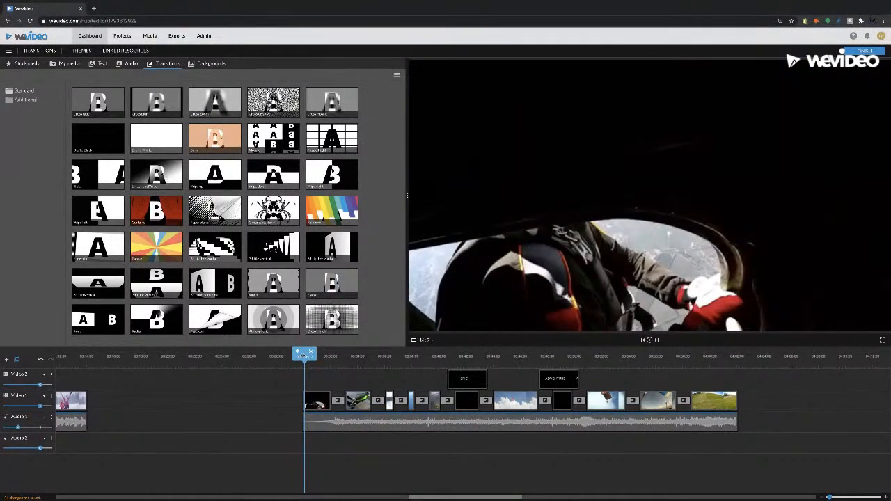
left_click_drag(311, 356, 313, 356)
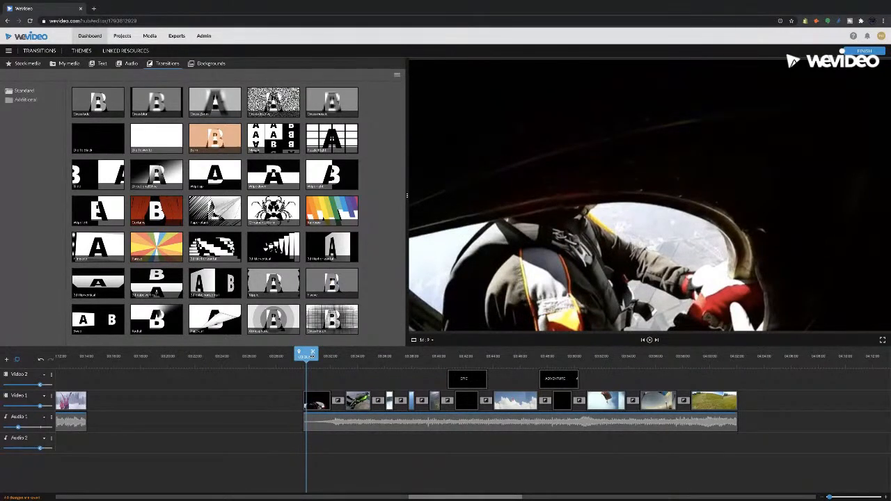
left_click_drag(308, 355, 372, 361)
left_click(298, 355)
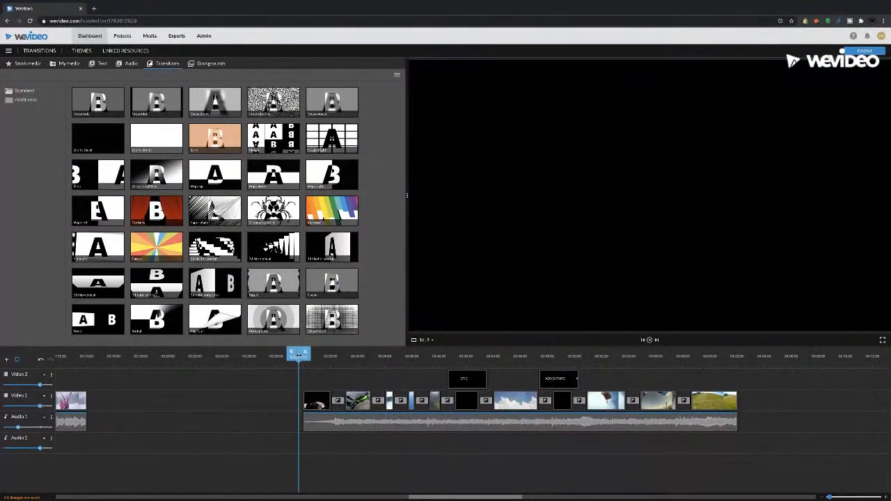
left_click_drag(303, 358, 306, 357)
key("space")
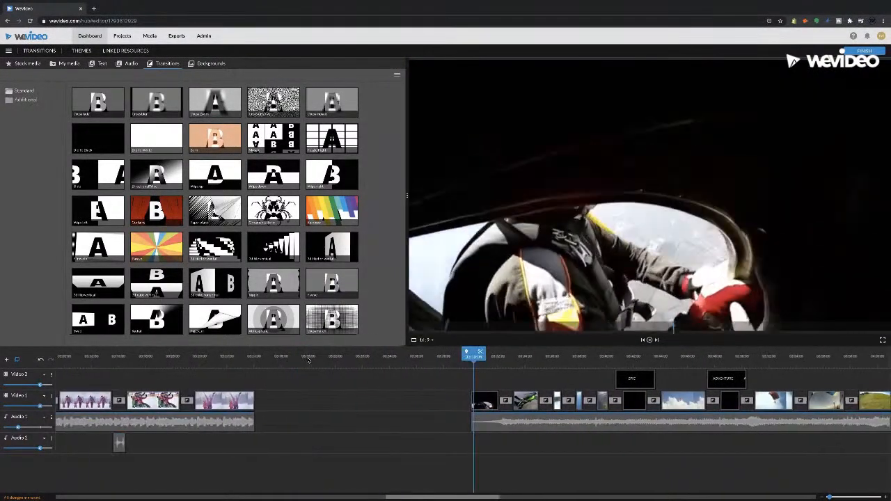
key("space")
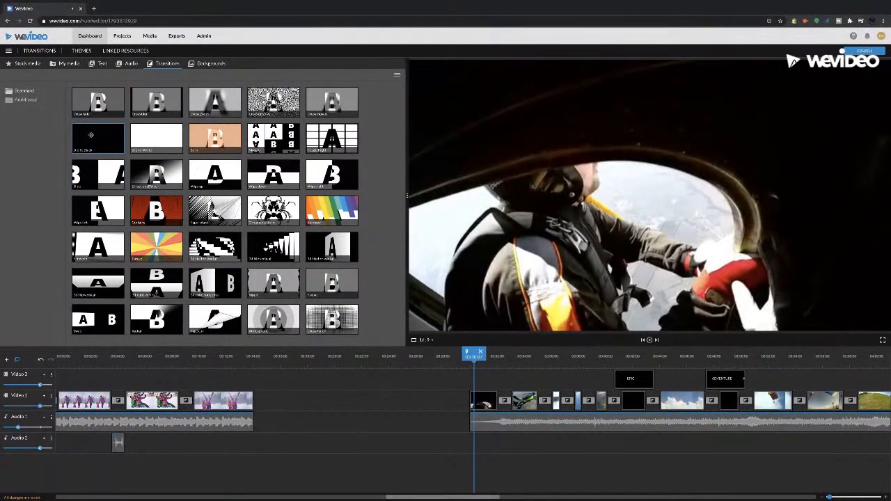
Preview the Dip to Black and Dip to White transitions from the library
left_click(117, 138)
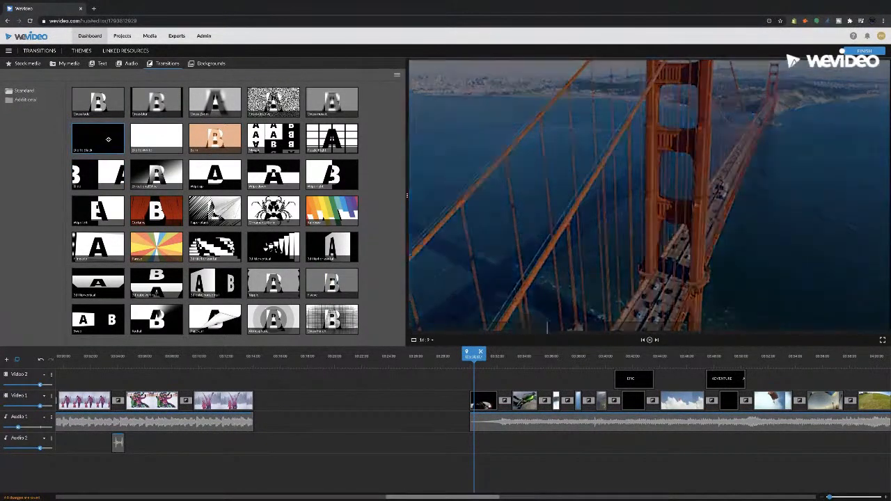
left_click(156, 139)
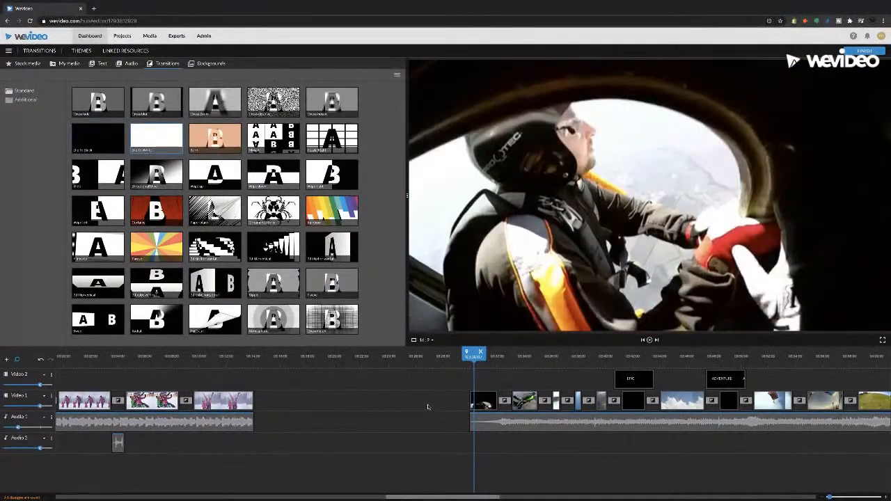
Play the skydiving sequence from its start to its end and look over its titles and transitions on the timeline
left_click(472, 357)
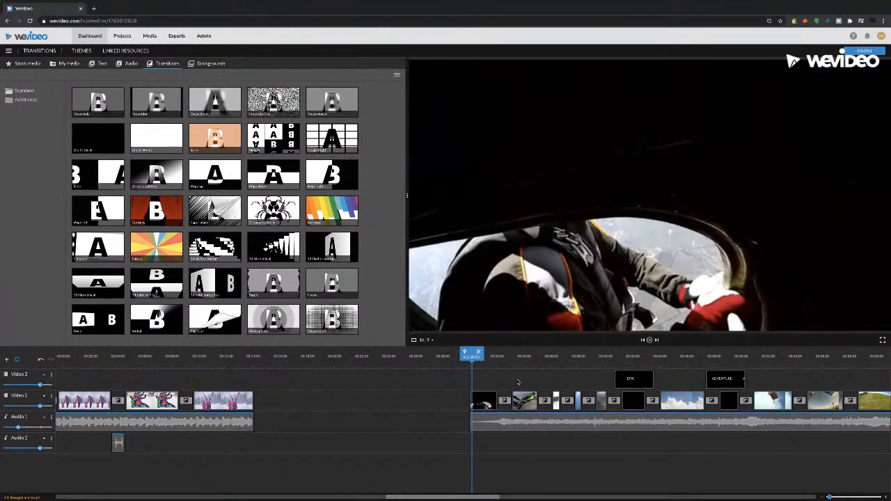
key("space")
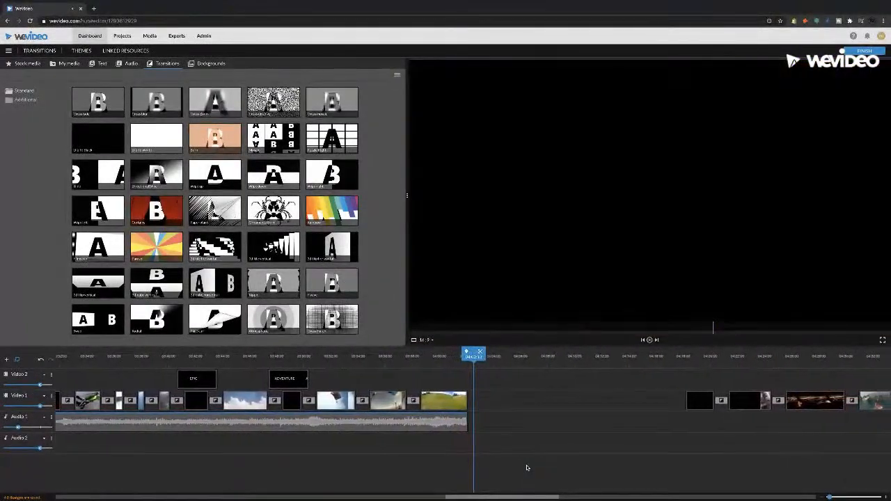
left_click_drag(499, 497, 468, 499)
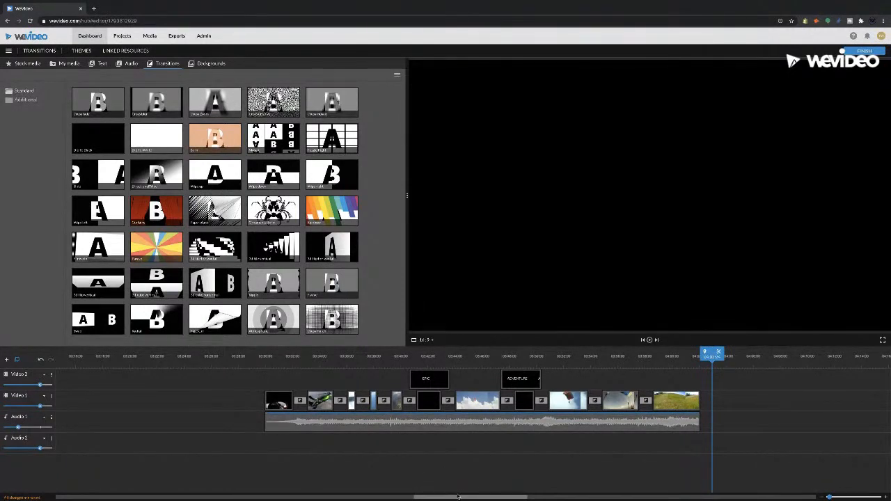
left_click_drag(458, 498, 503, 498)
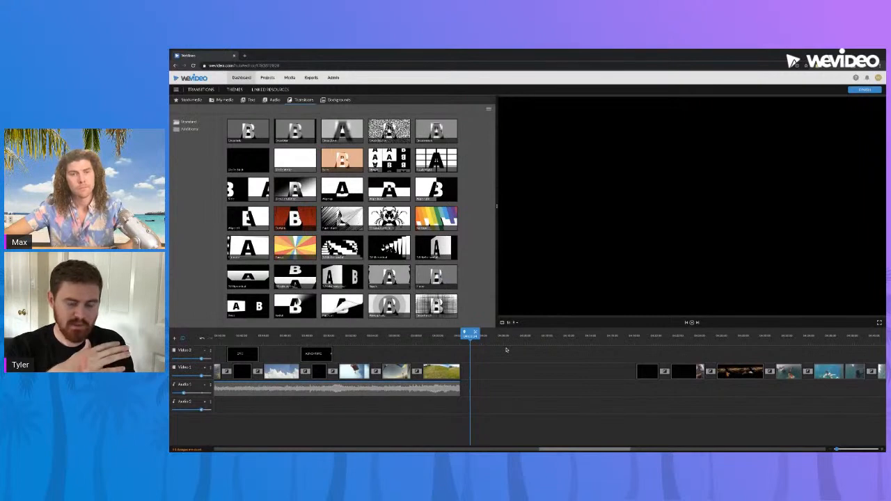
Preview the Cross Zoom transition and look over the underwater, park and woman-in-trench-coat sequences further along the timeline
left_click(334, 132)
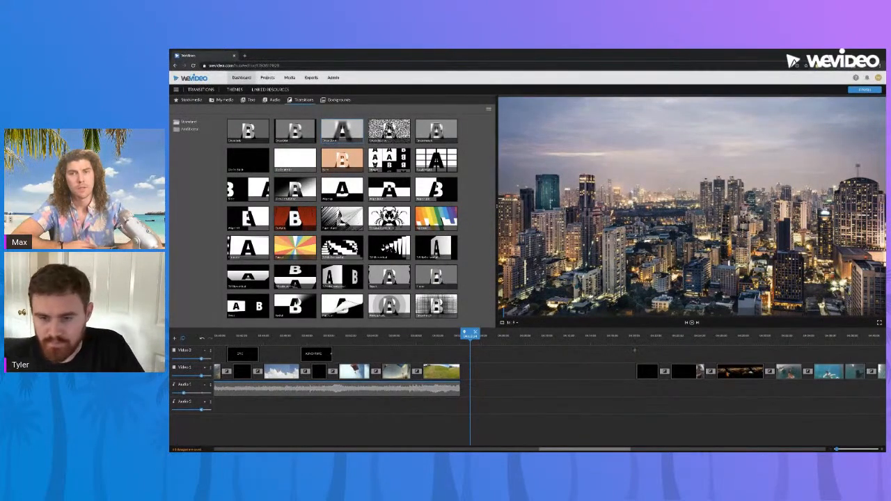
left_click_drag(484, 343, 651, 343)
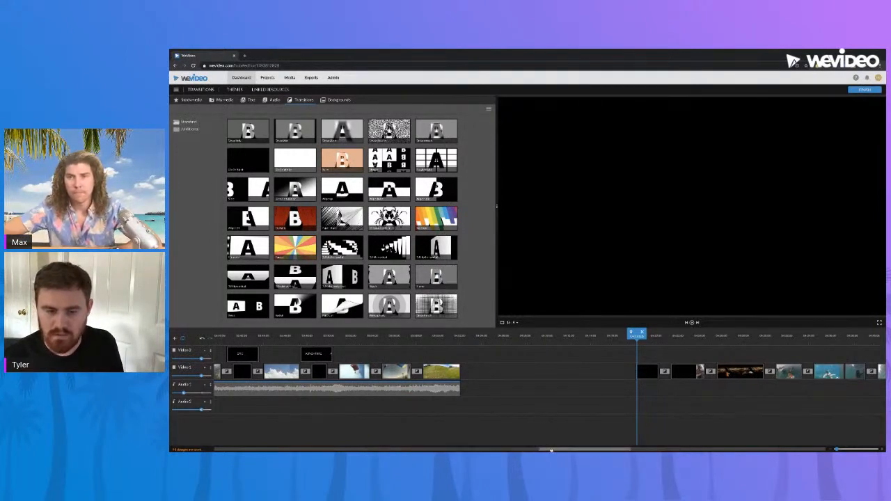
left_click_drag(551, 450, 582, 449)
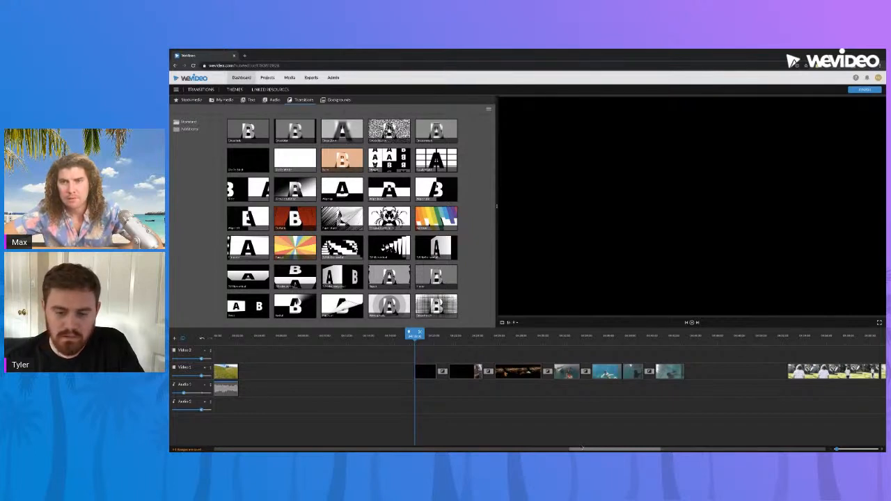
left_click_drag(581, 449, 626, 447)
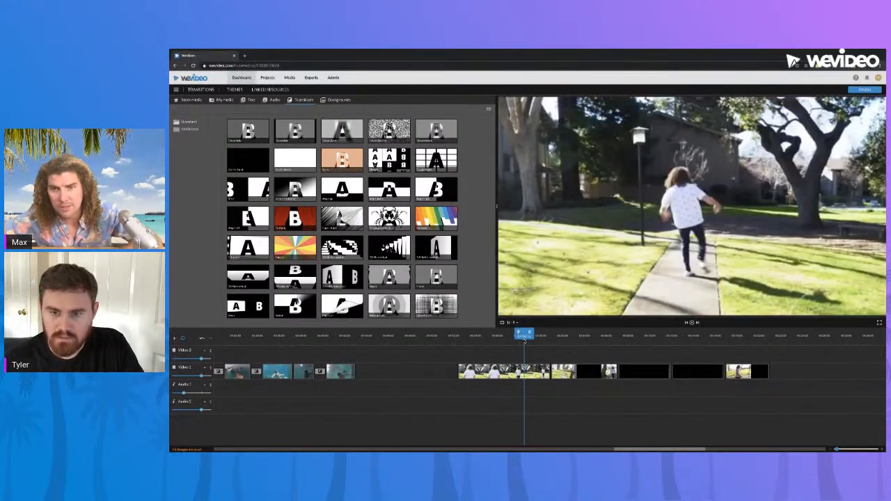
left_click_drag(623, 451, 667, 444)
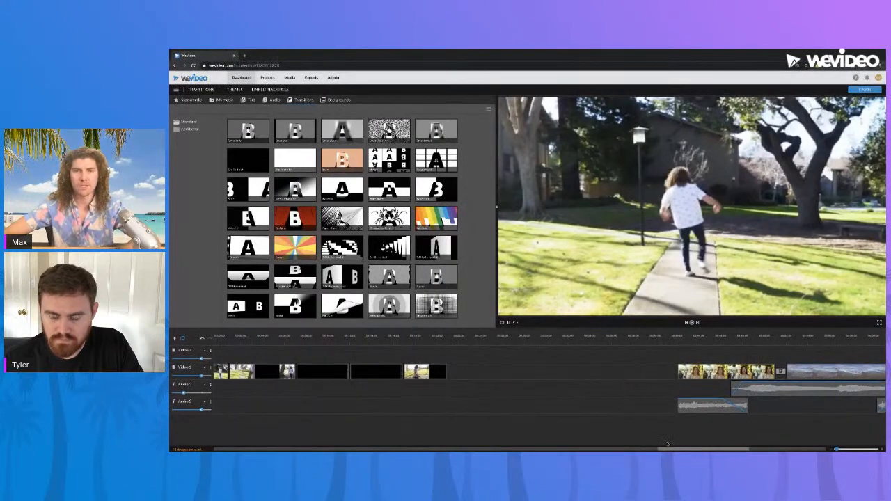
left_click_drag(667, 443, 587, 449)
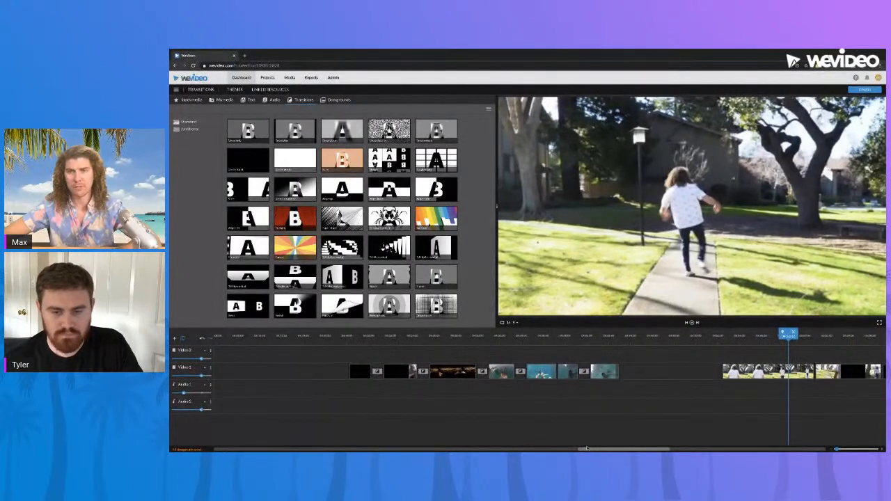
left_click_drag(587, 448, 533, 442)
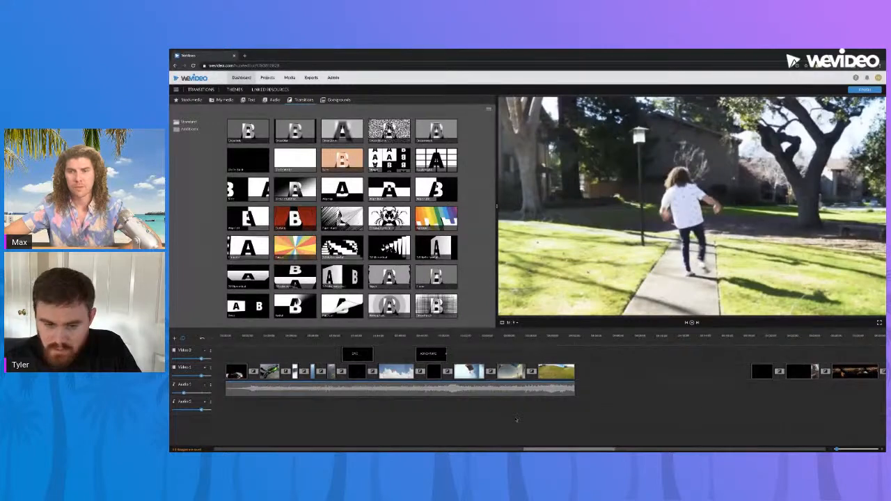
Return to the snow sledding sequence, place the playhead at its start and play it to the end
left_click_drag(553, 450, 465, 441)
left_click(265, 337)
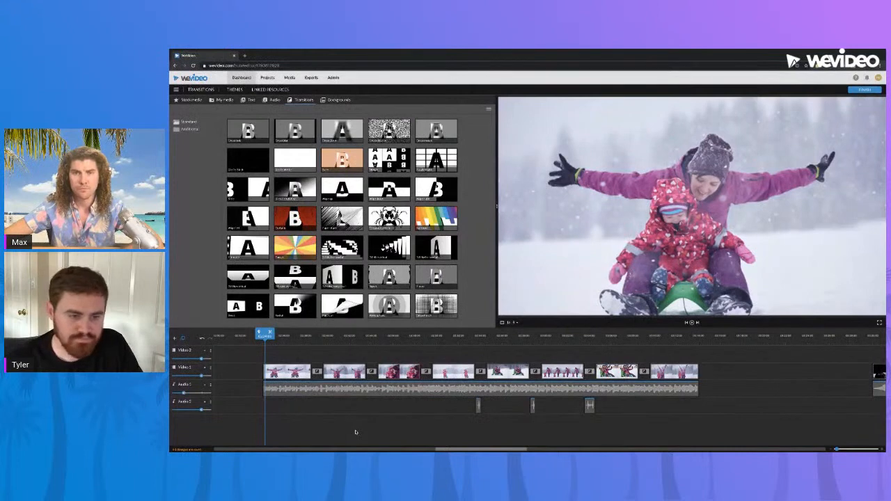
left_click(306, 340)
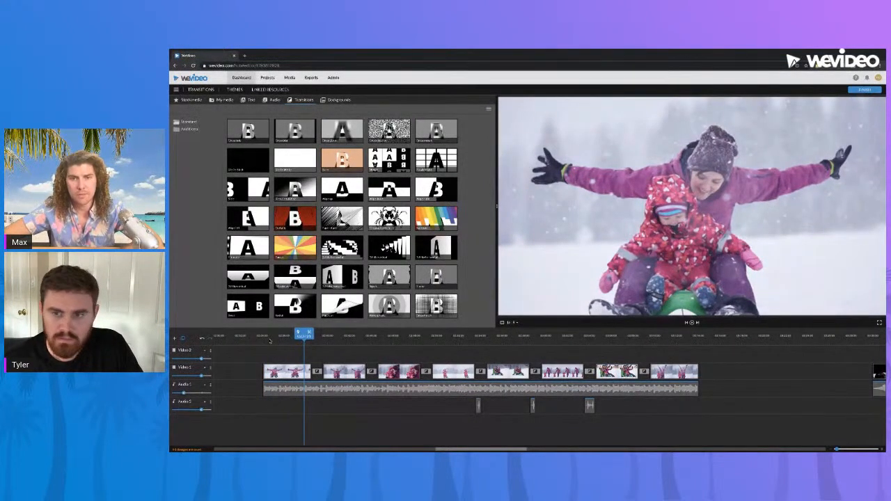
left_click(270, 340)
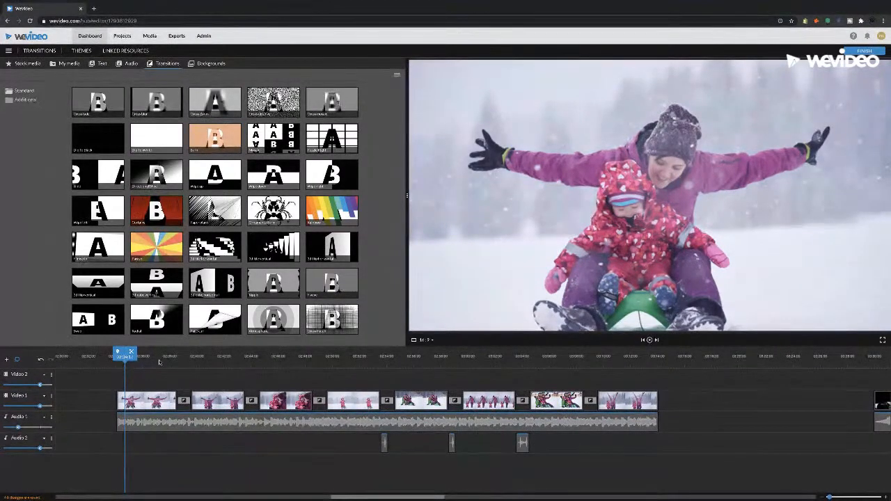
left_click_drag(125, 356, 118, 356)
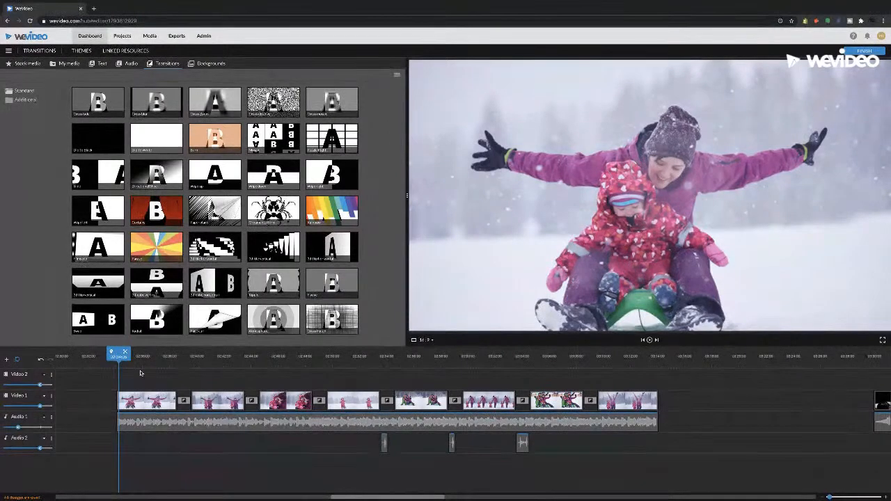
key("space")
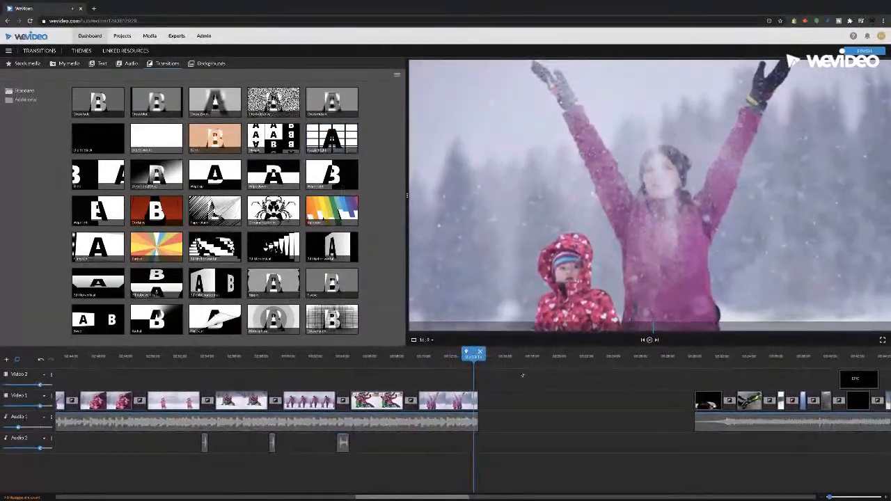
Examine the transition after the clip of the toddler standing in the snow and the sound beneath it, and play from that clip
left_click(339, 360)
left_click_drag(339, 355, 178, 355)
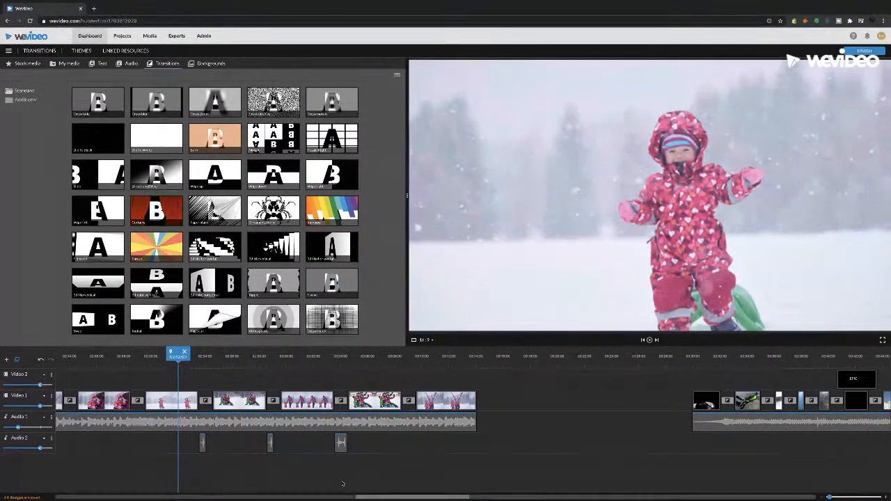
left_click_drag(369, 499, 346, 499)
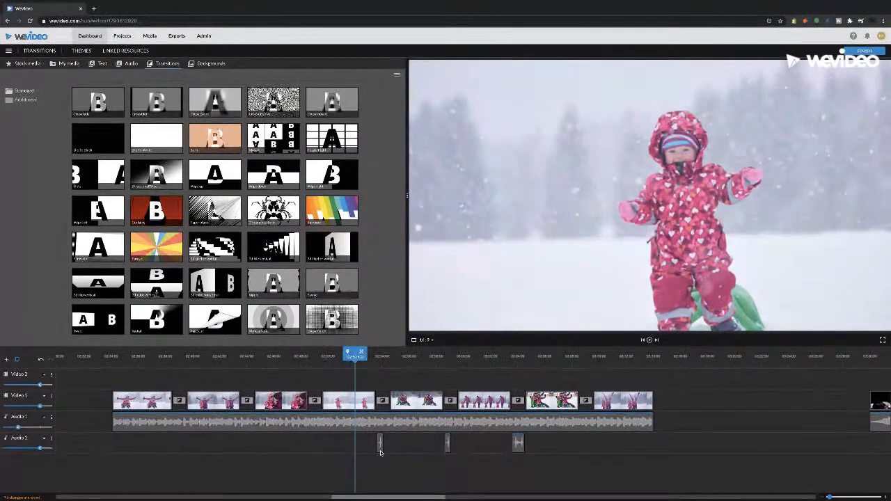
left_click_drag(829, 497, 839, 497)
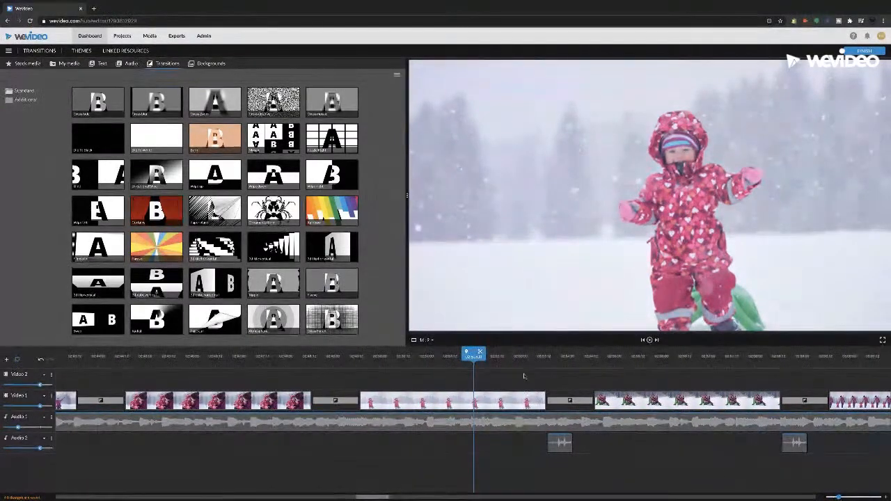
left_click(556, 357)
left_click_drag(557, 360, 566, 360)
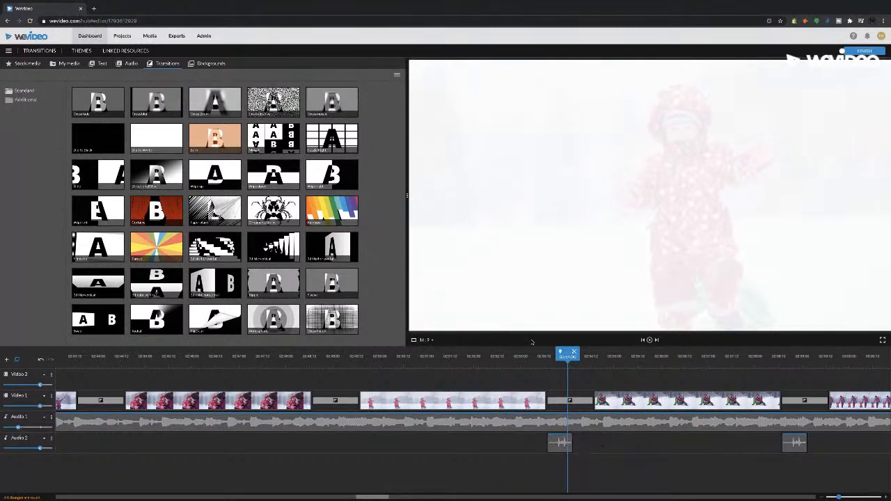
left_click_drag(502, 356, 394, 357)
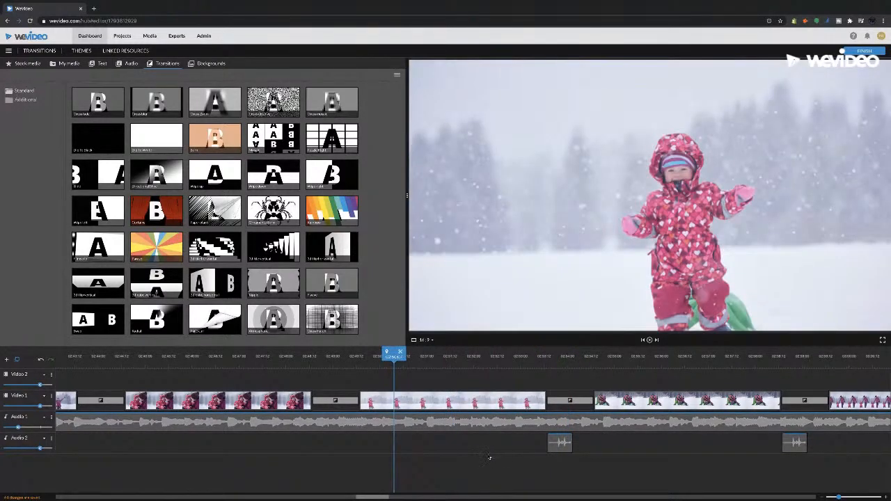
key("space")
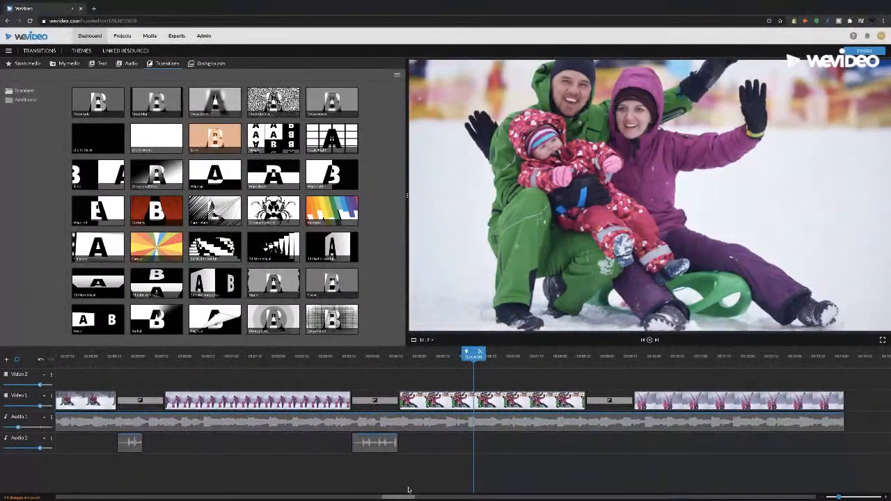
Search the stock media library for "camera"
left_click_drag(838, 497, 831, 497)
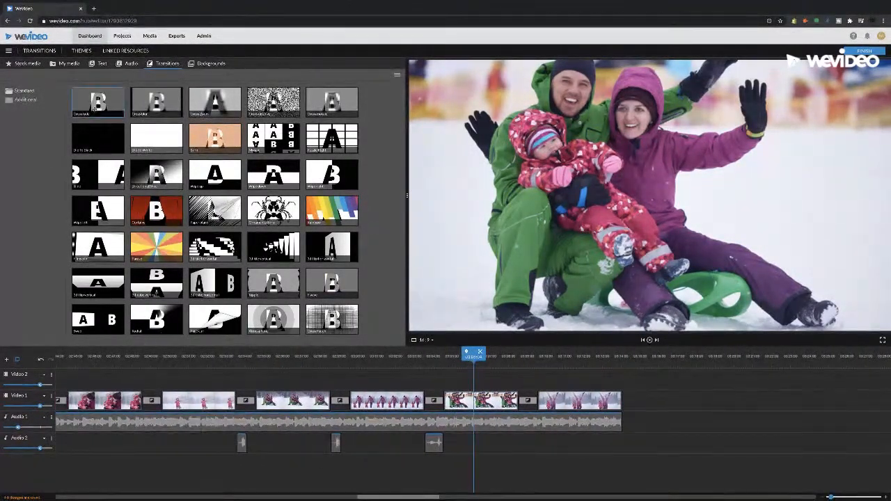
left_click(37, 63)
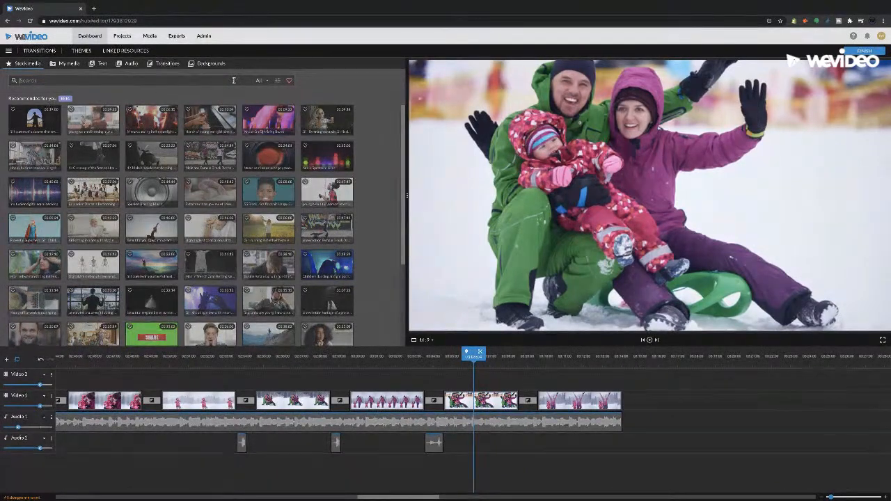
type("mera")
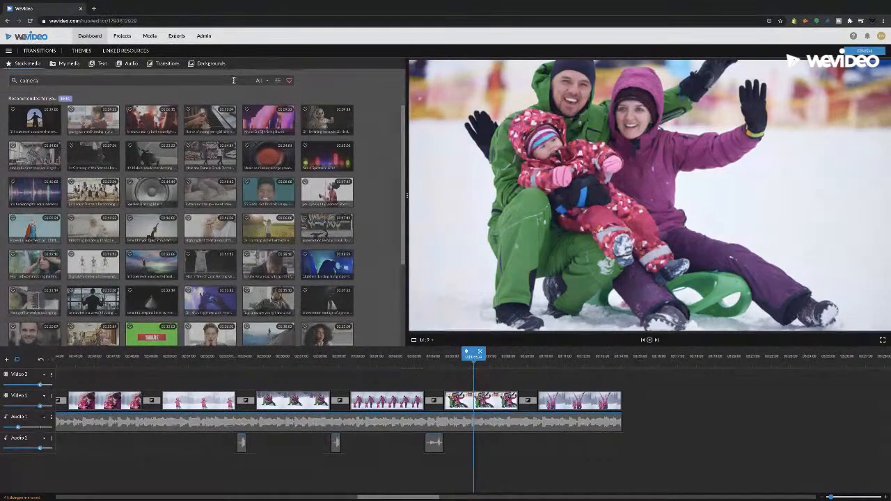
key("Return")
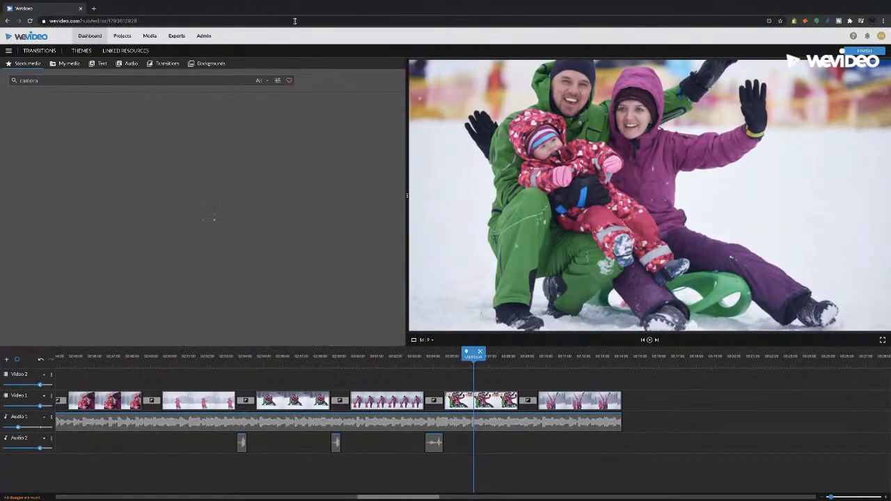
Refine the stock media search to sound effects only, excluding video, photos, graphics, motion graphics, music and audio loops
left_click(277, 80)
left_click(278, 106)
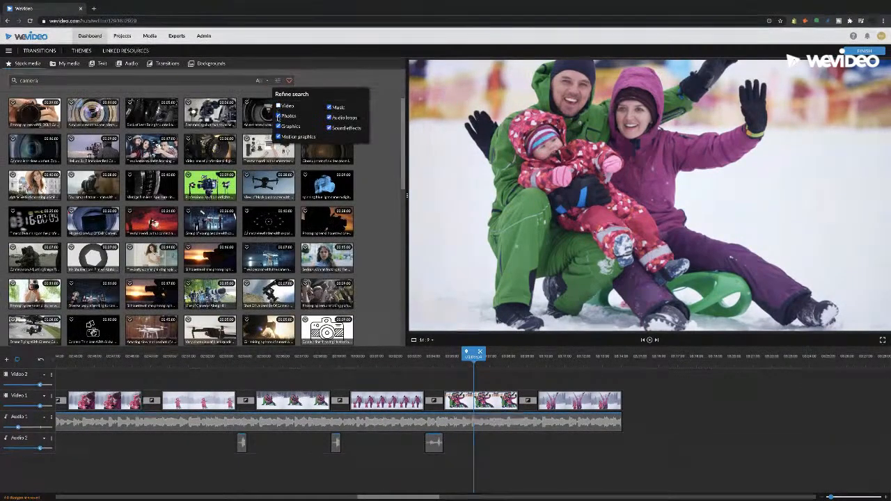
left_click(279, 116)
left_click(279, 126)
left_click(278, 137)
left_click(328, 115)
left_click(329, 108)
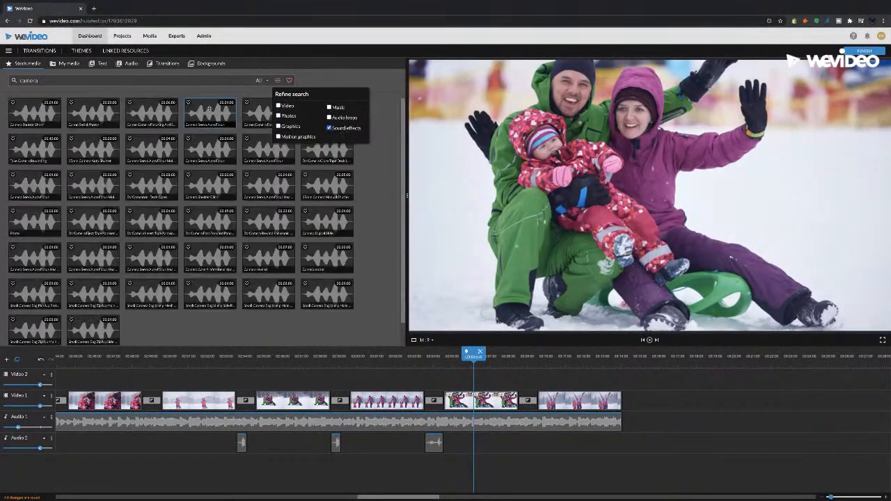
Preview the tape rewinding, first camera shutter and 35mm auto shutter sound effects, and clear the search term
left_click(39, 152)
left_click(35, 113)
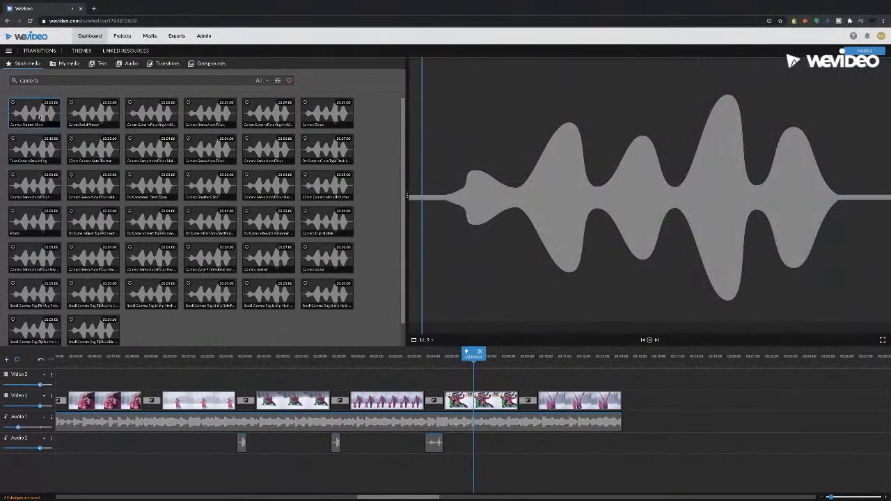
left_click(73, 157)
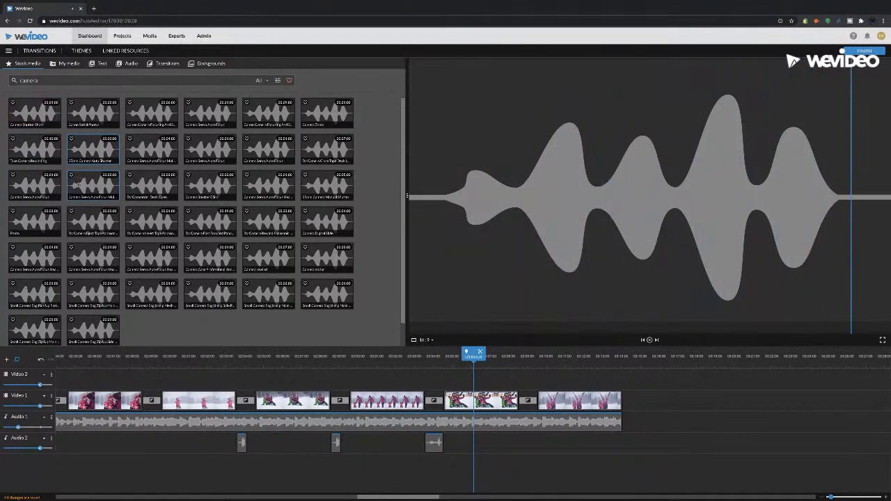
double_click(56, 78)
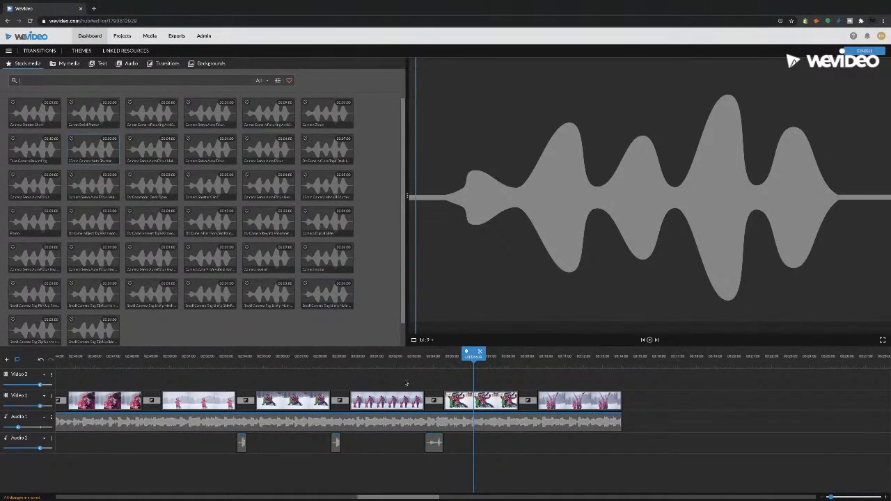
Skim back and forth through the snow sledding sequence to compare the transitions between its clips
left_click_drag(410, 498, 387, 499)
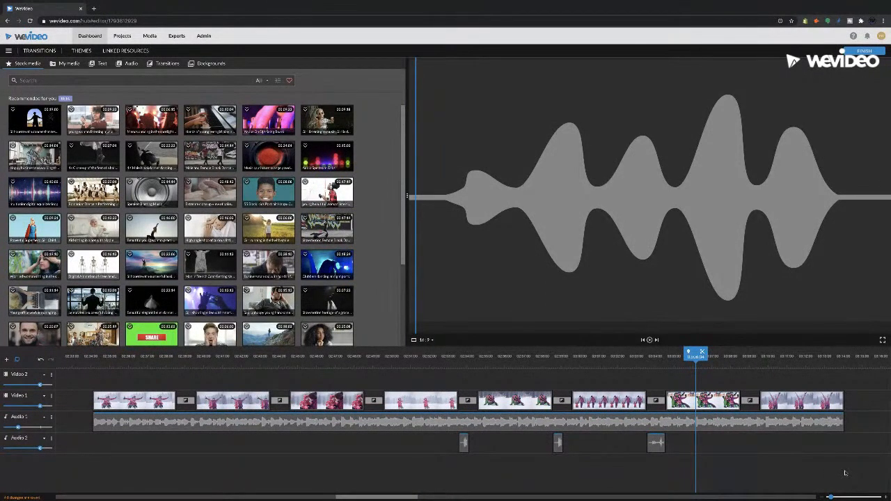
left_click(605, 360)
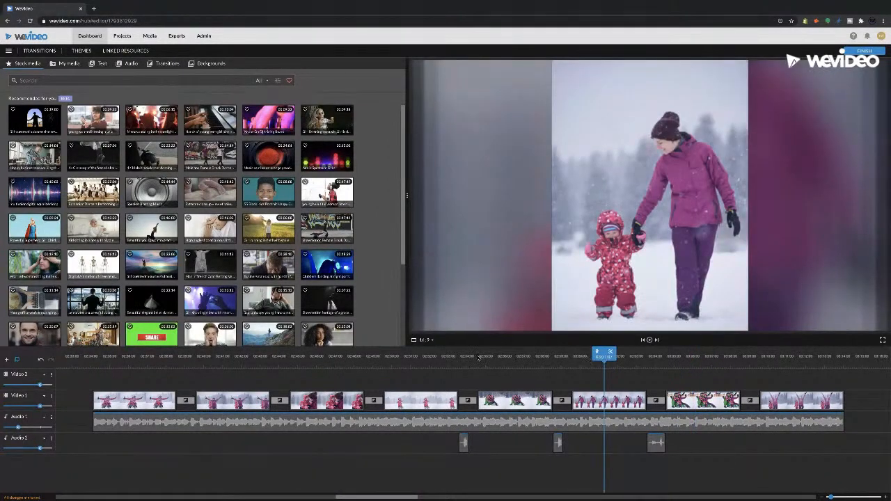
left_click(501, 356)
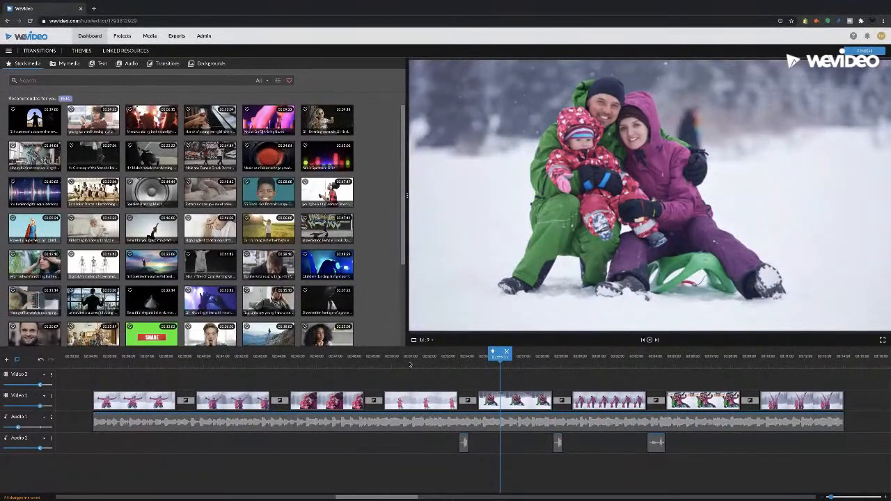
left_click(410, 358)
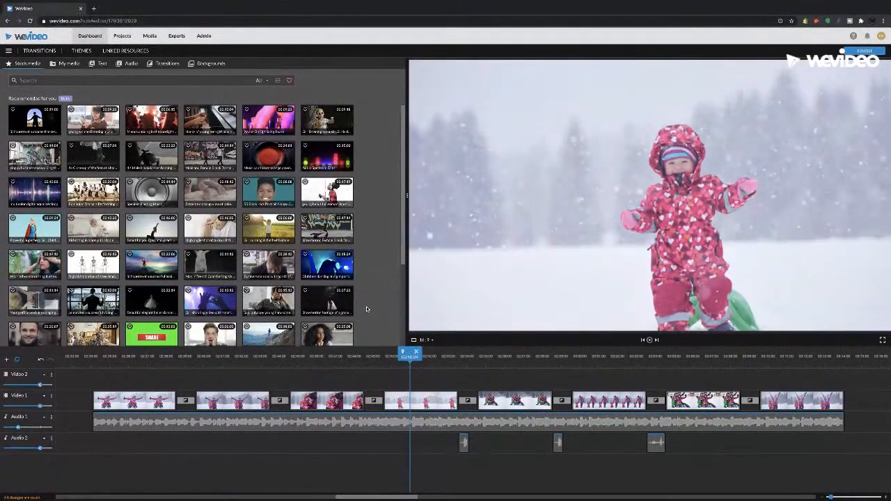
scroll(366, 306, "down", 1)
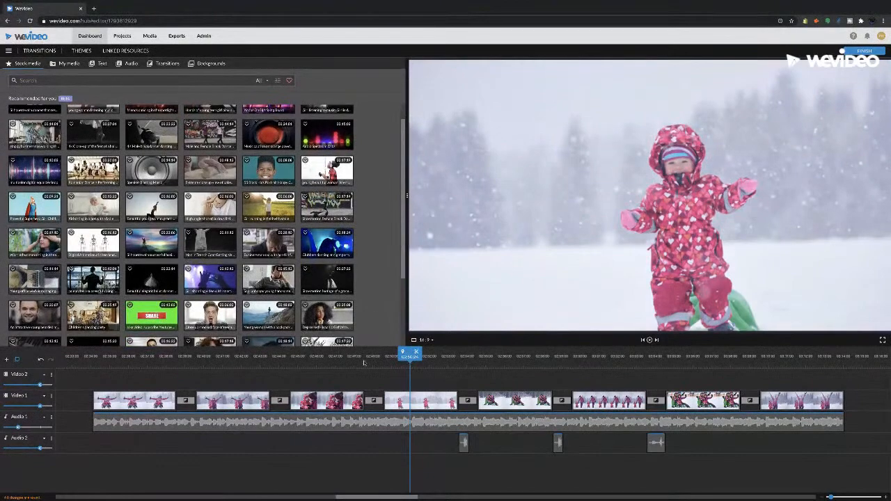
left_click(374, 362)
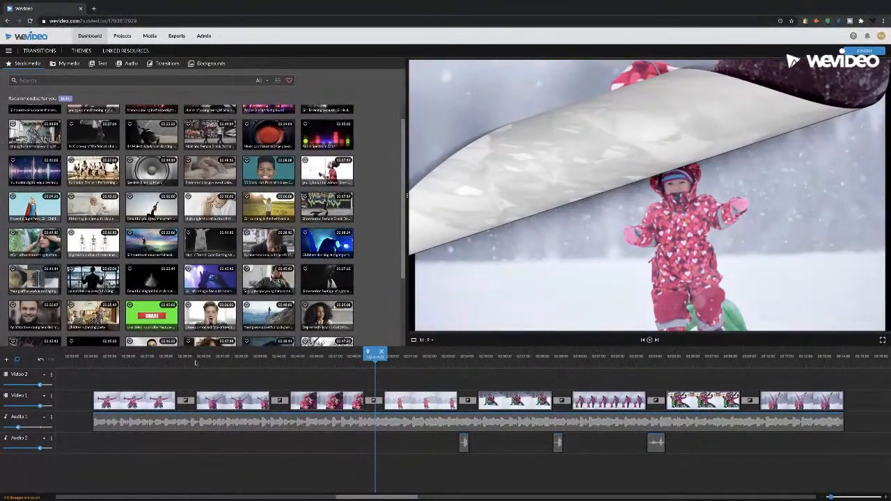
left_click(189, 361)
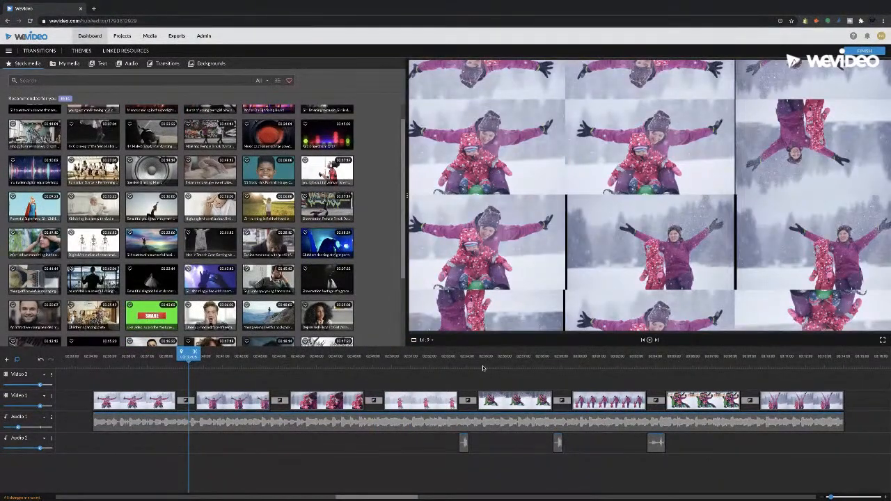
left_click(749, 361)
left_click_drag(753, 360, 785, 339)
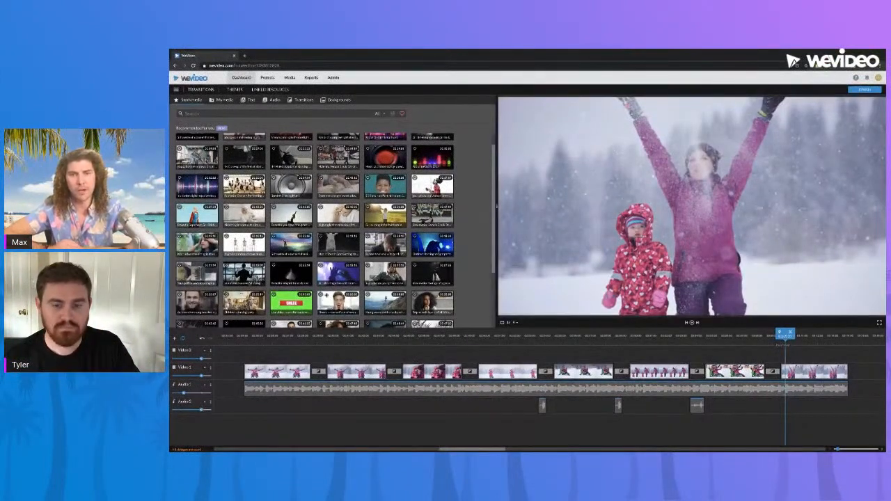
left_click(390, 337)
left_click_drag(392, 337, 415, 338)
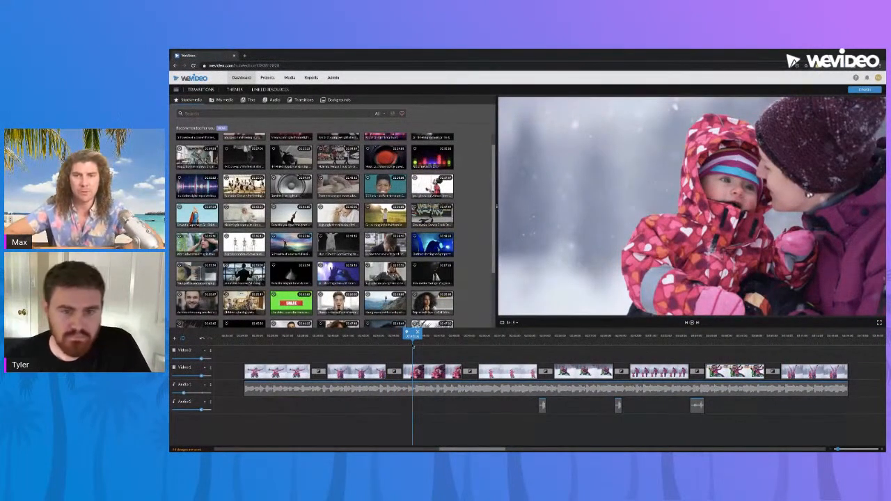
Reopen the transitions library and place the playhead at the start of the sequence that opens with the woman in the trench coat
left_click(299, 99)
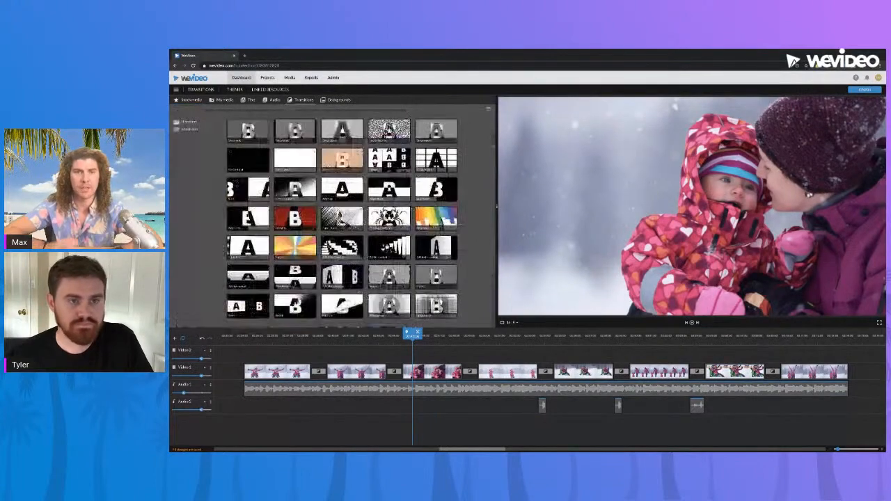
left_click(404, 255)
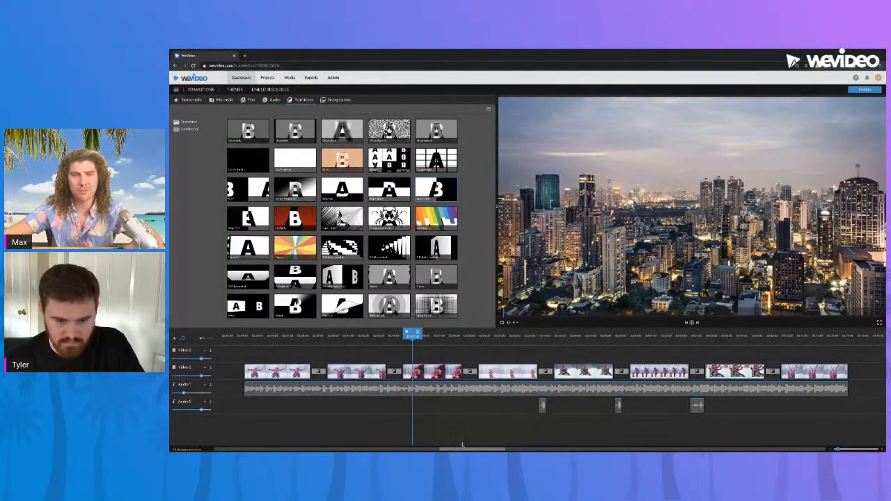
left_click_drag(463, 451, 721, 444)
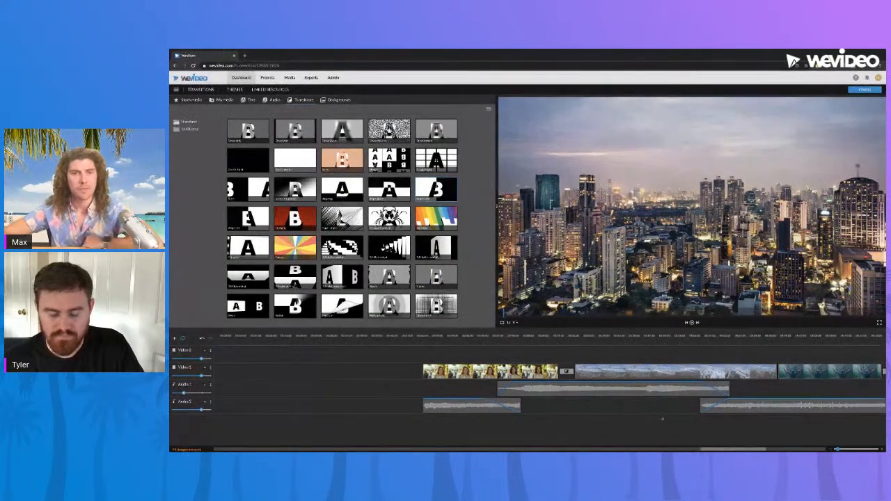
left_click(424, 341)
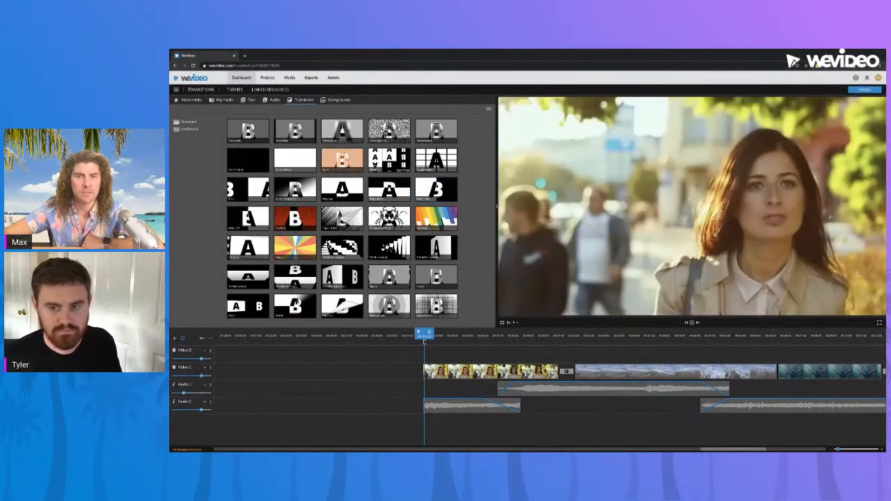
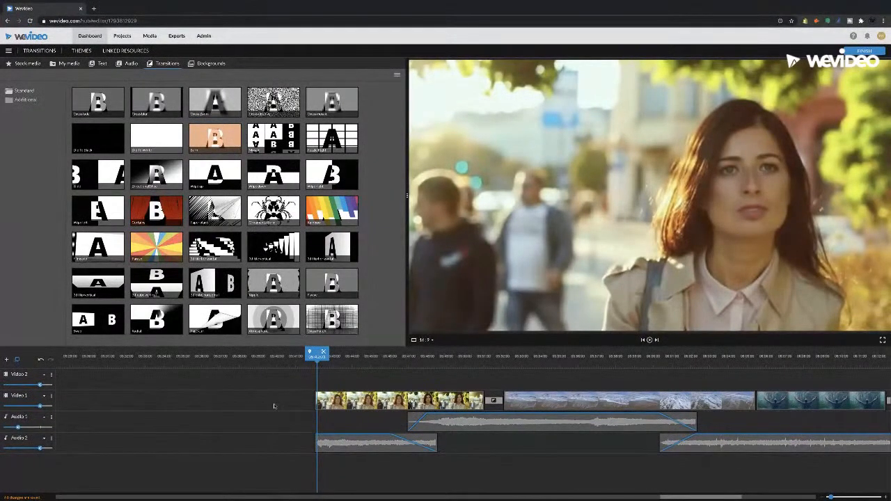
Play the sequence from the woman in the trench coat through to the frying bacon, and return the playhead to its opening clip
scroll(265, 410, "left", 3)
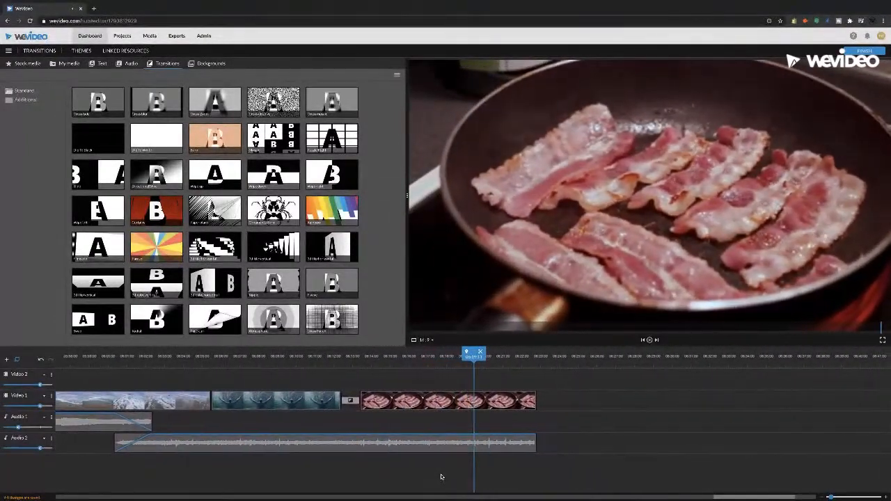
left_click_drag(402, 365, 122, 371)
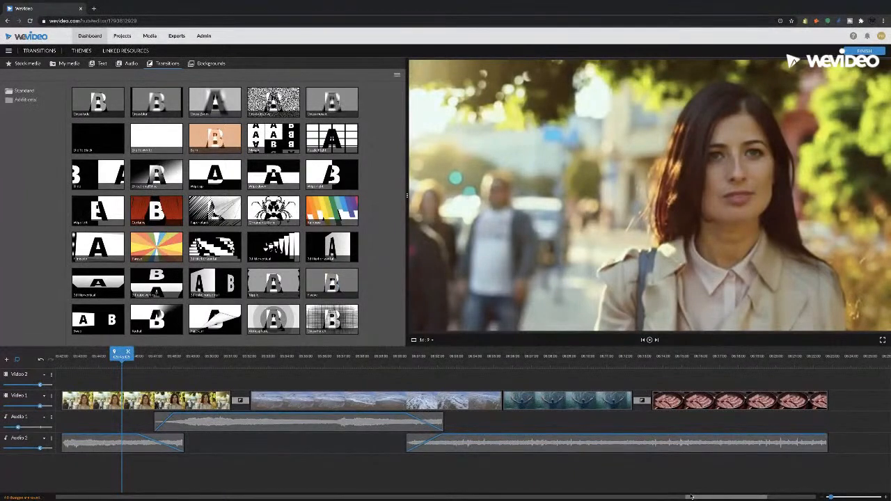
left_click_drag(701, 498, 693, 498)
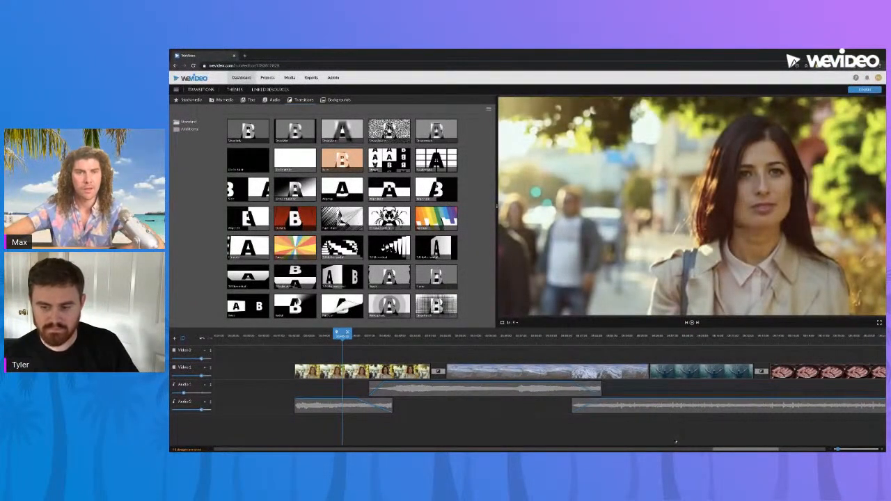
left_click_drag(723, 450, 718, 451)
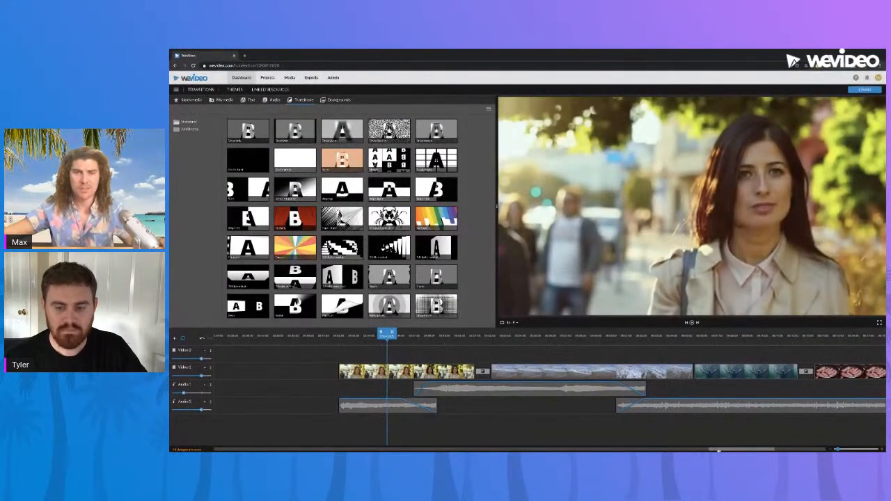
Preview the clip of the man walking away along the park path and return the playhead to the middle of it
left_click_drag(719, 451, 650, 449)
left_click(544, 335)
left_click_drag(545, 337, 514, 341)
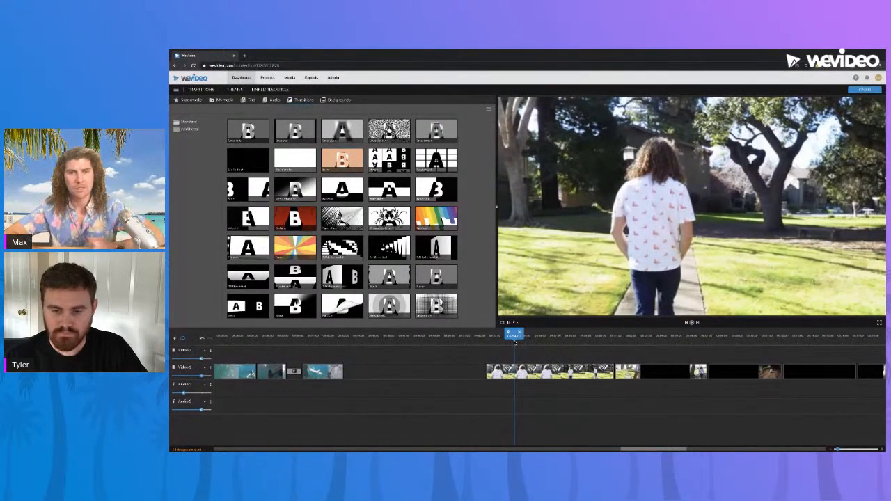
key("space")
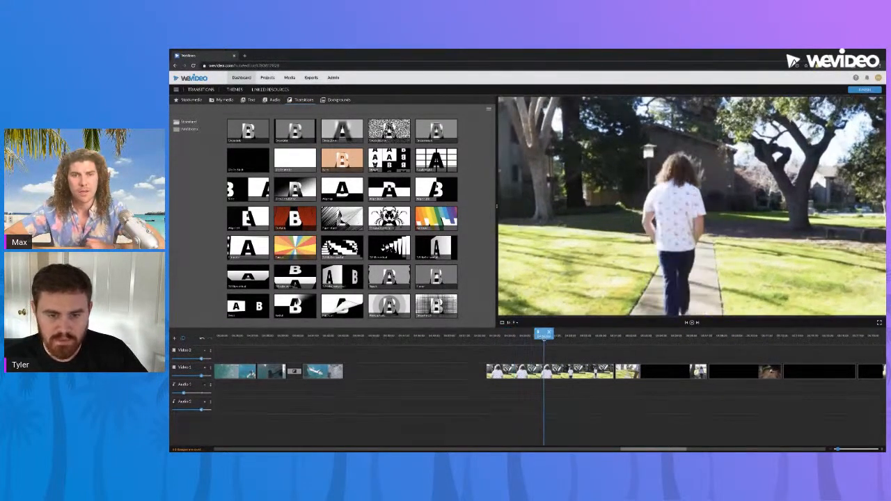
left_click(539, 339)
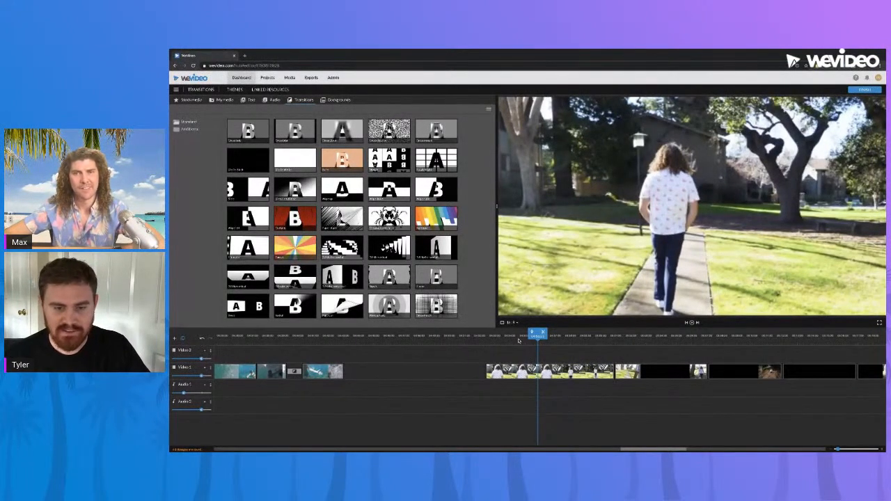
Skim the park sequence to the clip of the man wearing the championship belt, play it to the end and return to it
left_click_drag(498, 337, 745, 353)
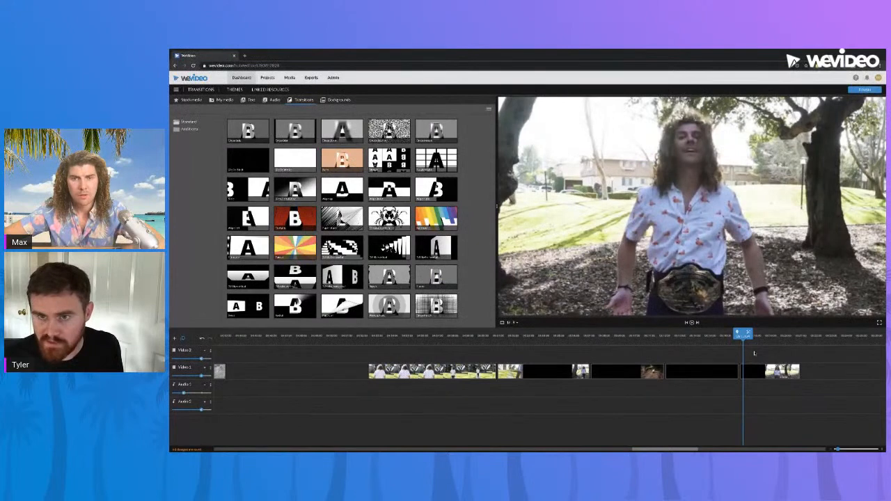
left_click_drag(745, 353, 743, 352)
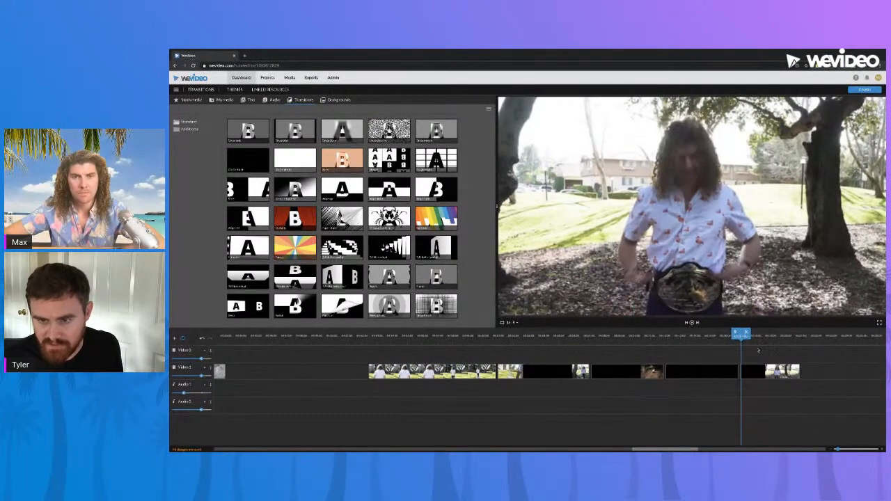
scroll(627, 428, "right", 5)
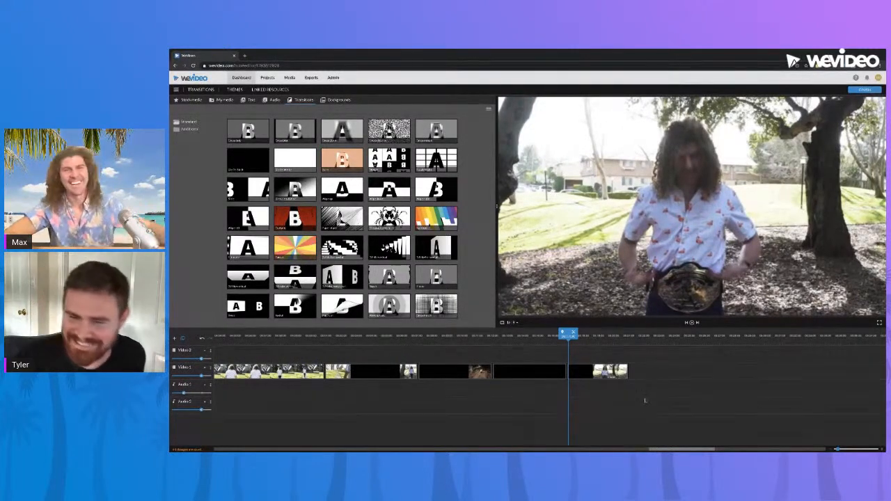
key("space")
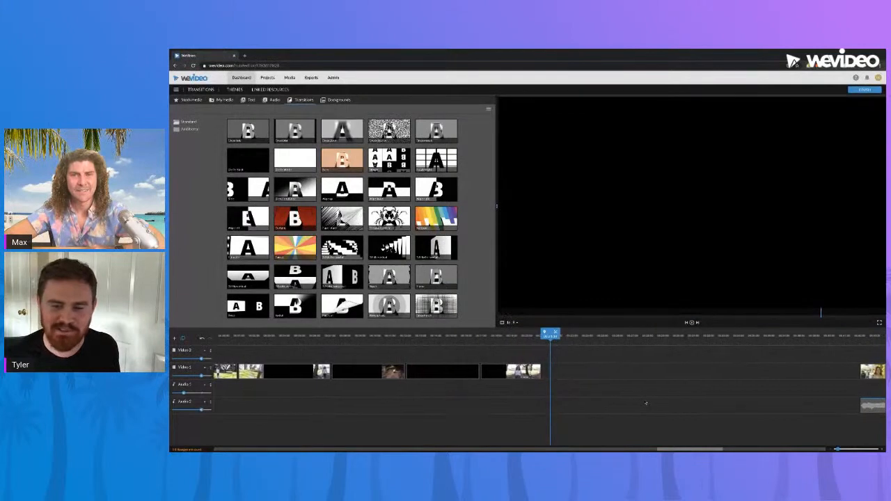
left_click(491, 346)
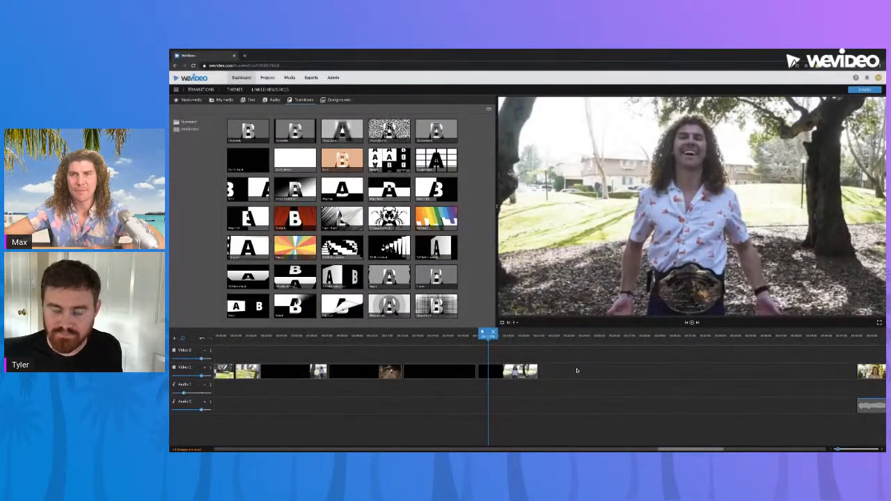
Zoom out the timeline to look over the project's sequences and place the playhead at the start of the airplane and underwater sequence
left_click_drag(675, 450, 653, 449)
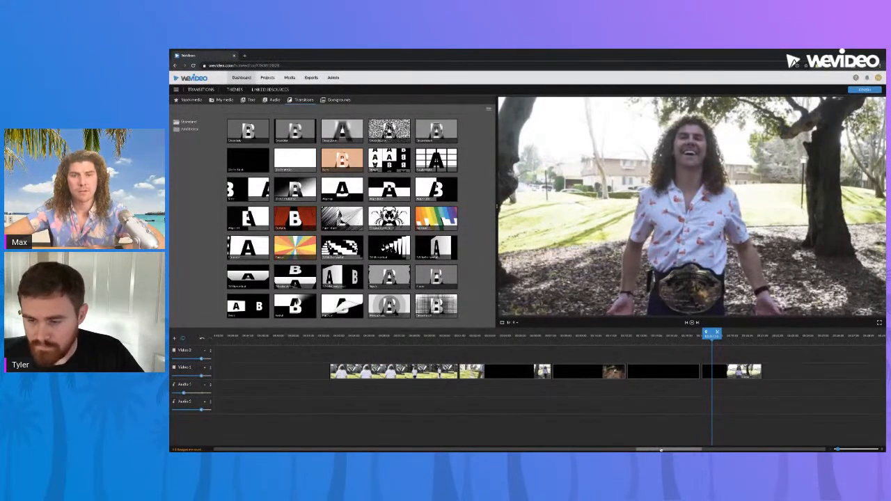
left_click_drag(660, 450, 658, 451)
left_click_drag(837, 449, 835, 450)
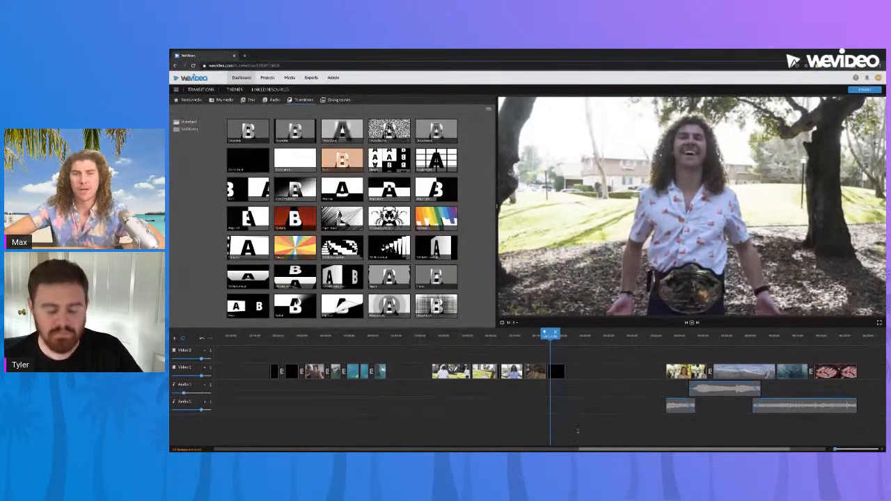
mouse_move(598, 448)
left_mouse_down()
mouse_move(652, 448)
mouse_move(614, 450)
left_mouse_up()
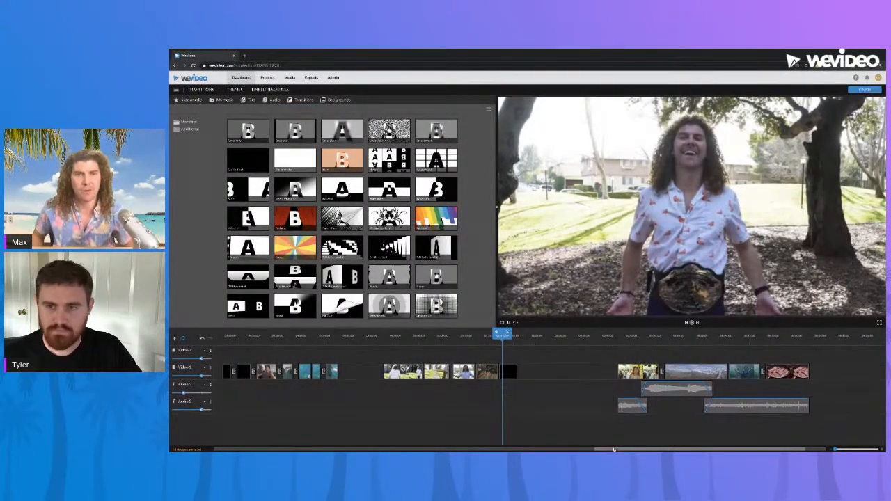
left_click_drag(614, 451, 565, 447)
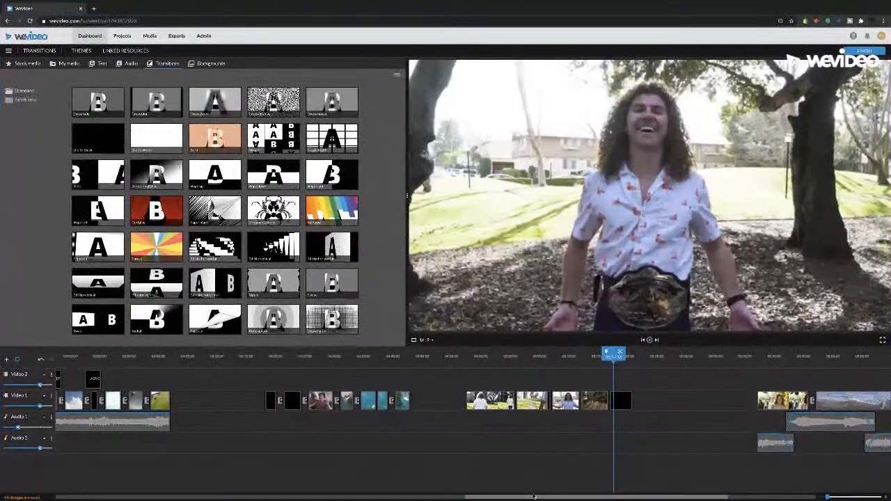
left_click_drag(534, 496, 386, 485)
scroll(419, 482, "right", 7)
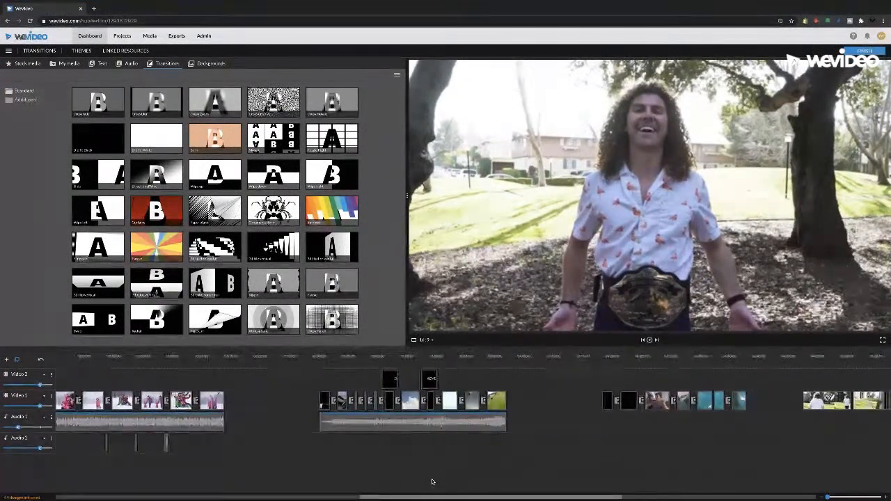
left_click(411, 356)
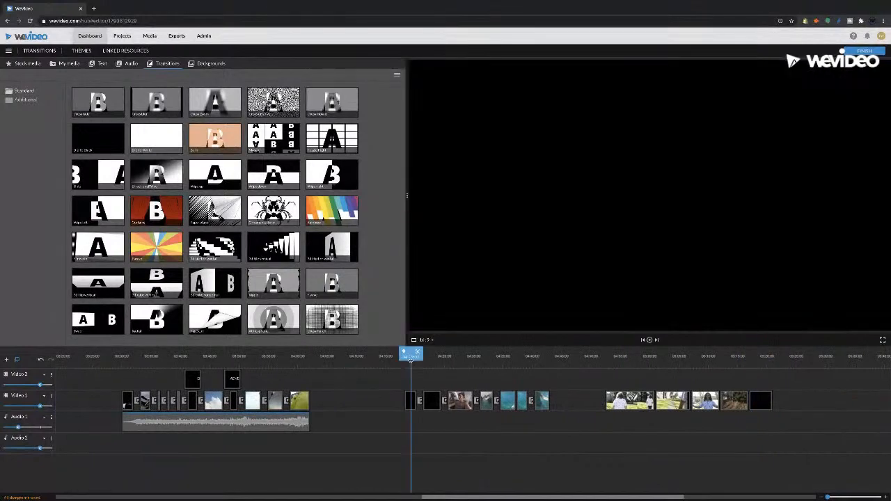
left_click(407, 356)
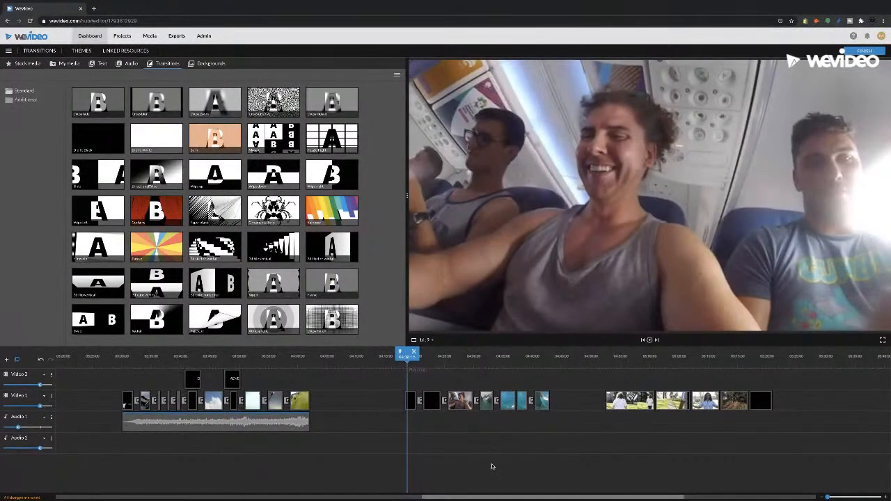
Zoom in on the underwater clips and preview the transition from the crab clip to the final seabed clip
left_click_drag(828, 498, 830, 498)
left_click_drag(563, 497, 580, 498)
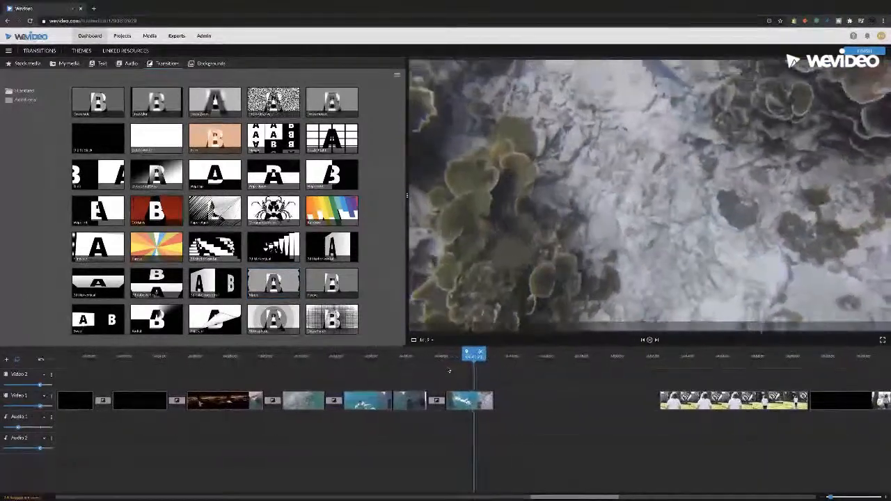
left_click_drag(435, 360, 420, 363)
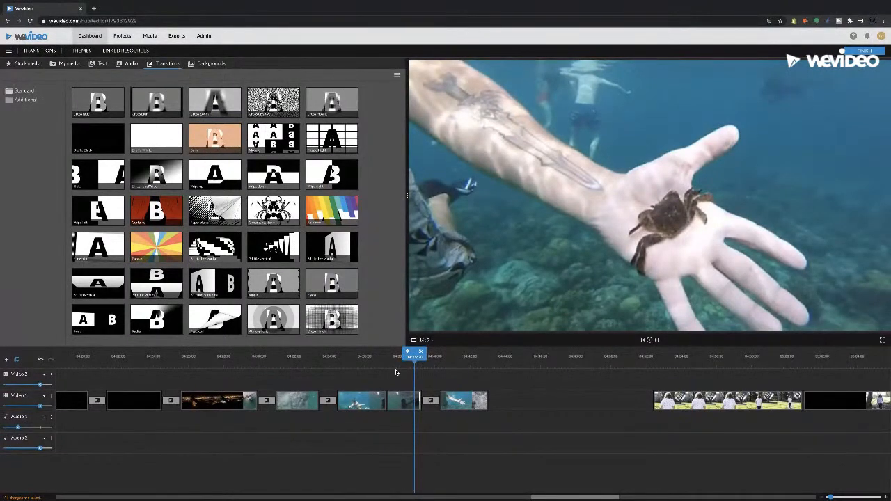
key("space")
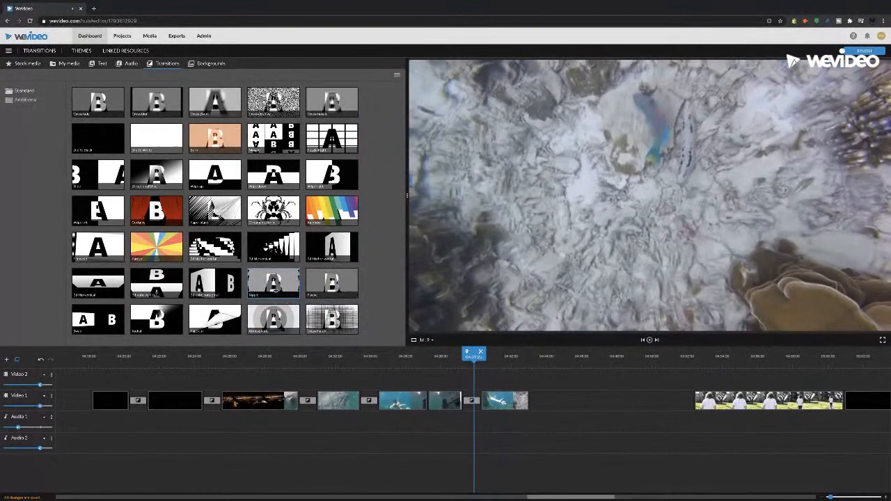
Add a Ripple transition between the underwater swimming clip and the crab clip, and preview it
left_click(273, 282)
left_click_drag(359, 337, 437, 382)
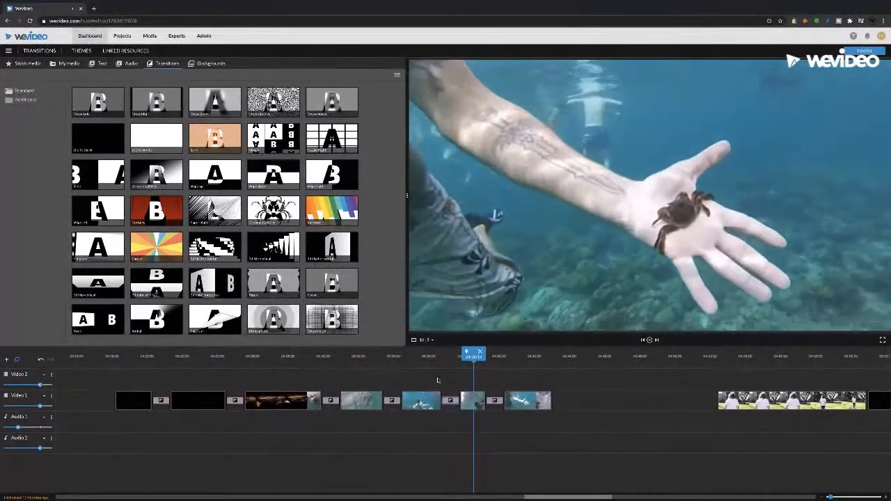
left_click(446, 362)
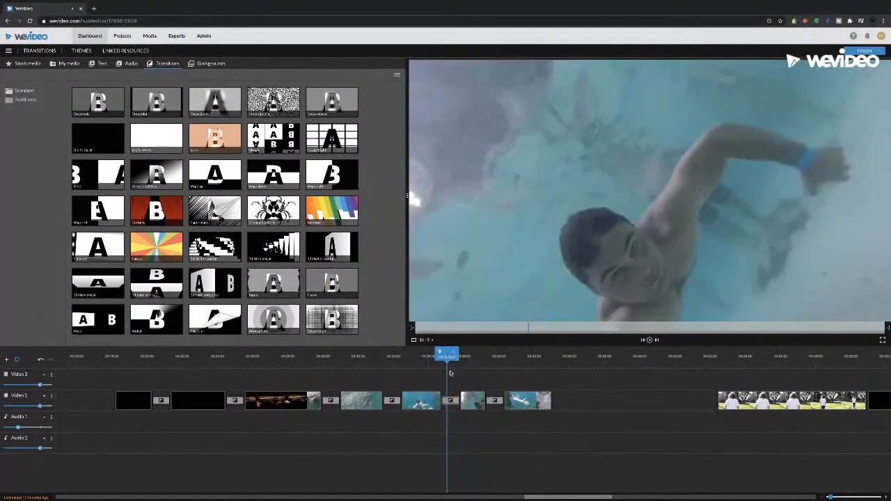
Try the Circle grid type on the transition before the crab clip and preview it
left_click(450, 401)
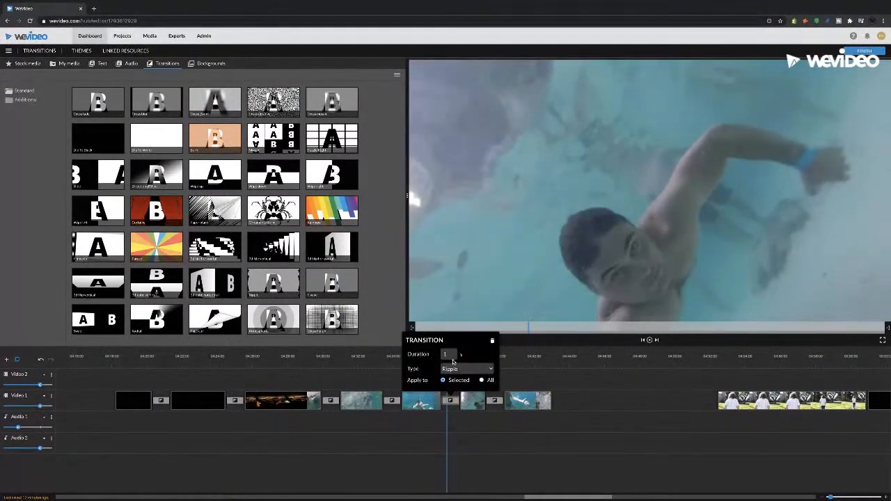
left_click_drag(449, 355, 435, 357)
left_click(486, 372)
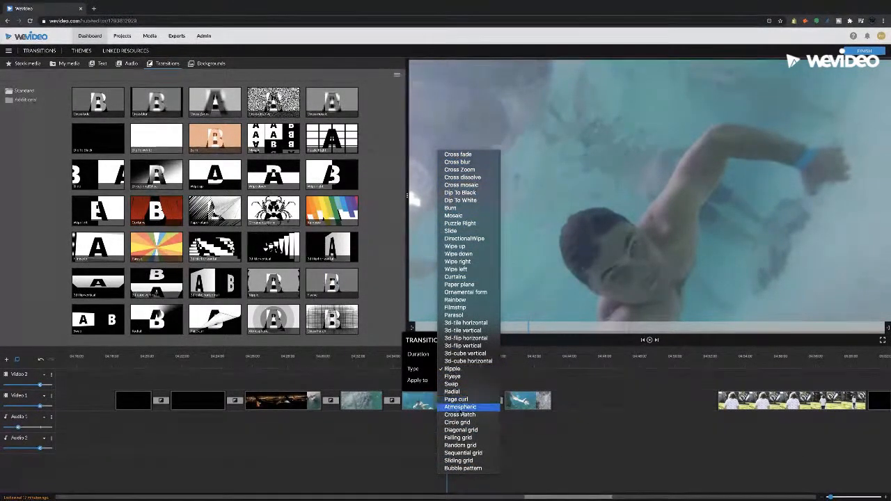
left_click(463, 422)
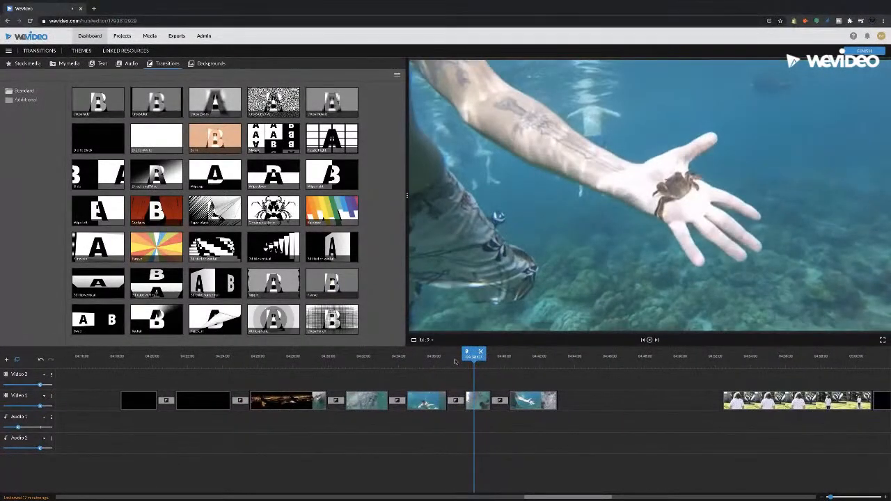
left_click(451, 359)
Change the transition before the crab clip to Diagonal grid and preview it
left_click(456, 402)
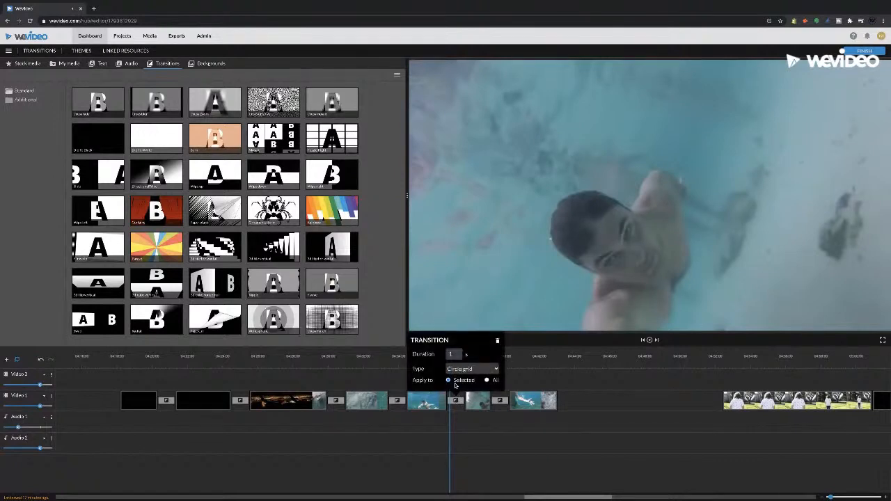
left_click(463, 369)
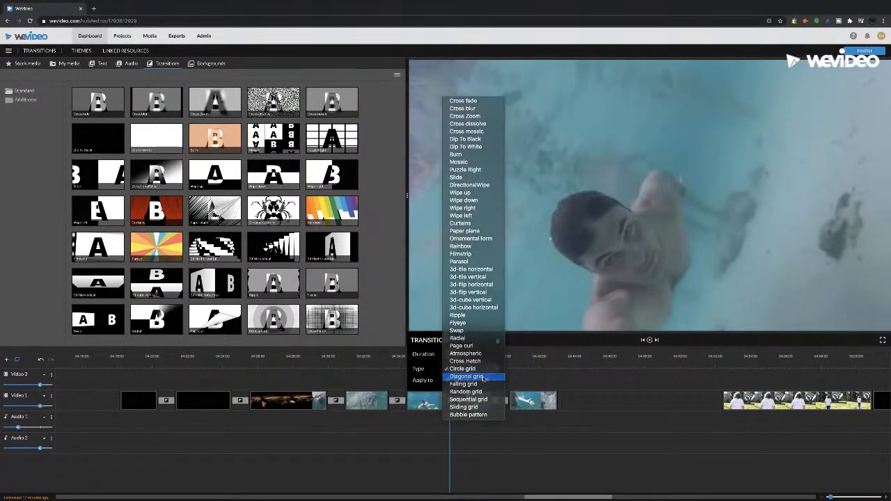
left_click(483, 376)
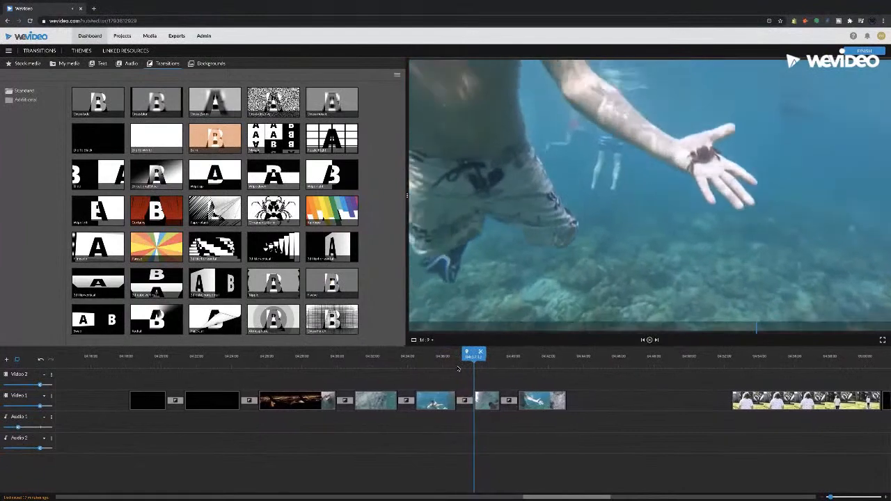
Apply the Diagonal grid transition settings to all transitions and place the playhead in the final underwater clip
left_click(455, 401)
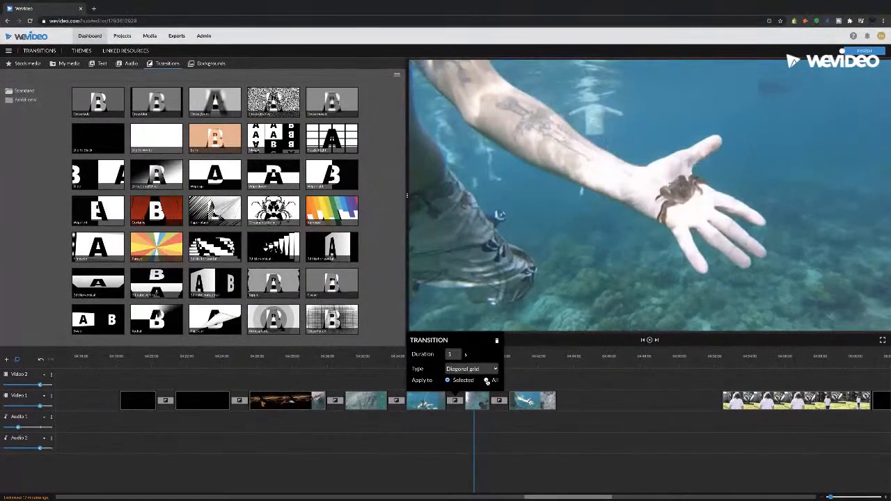
left_click(486, 381)
left_click(539, 370)
left_click(526, 357)
Look over the whole project timeline, return to the underwater sequence and skim from the crab clip into its final clip
left_click_drag(579, 497, 328, 497)
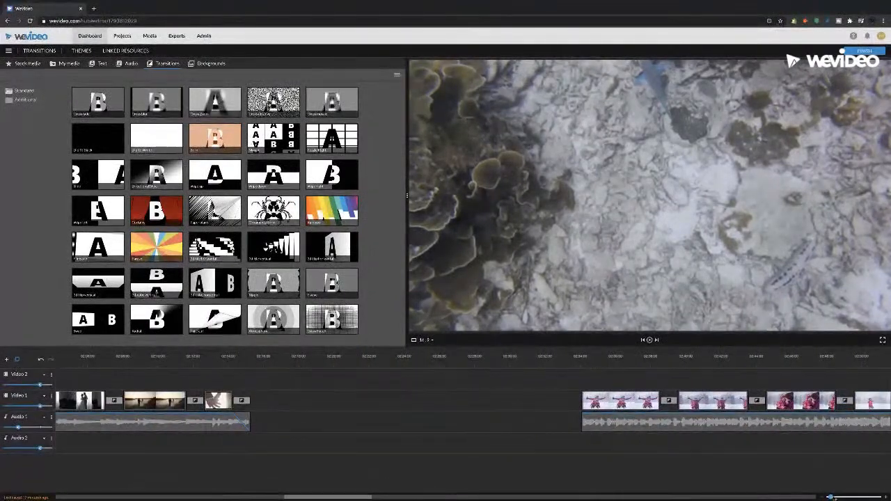
left_click_drag(831, 498, 819, 497)
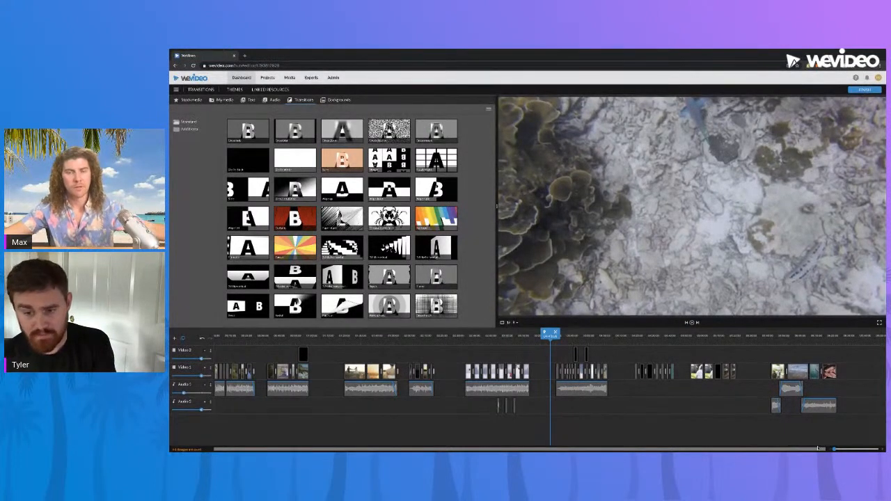
left_click_drag(835, 449, 838, 449)
left_click_drag(622, 450, 612, 449)
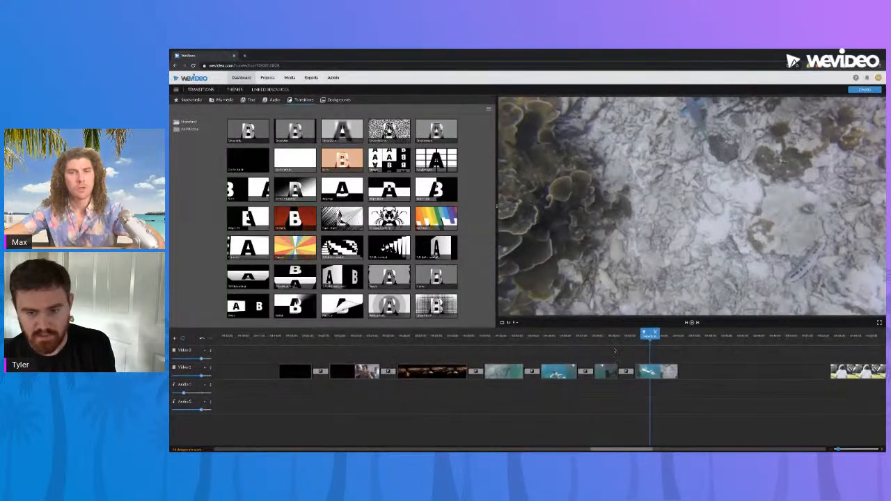
left_click(618, 336)
left_click_drag(618, 342, 646, 343)
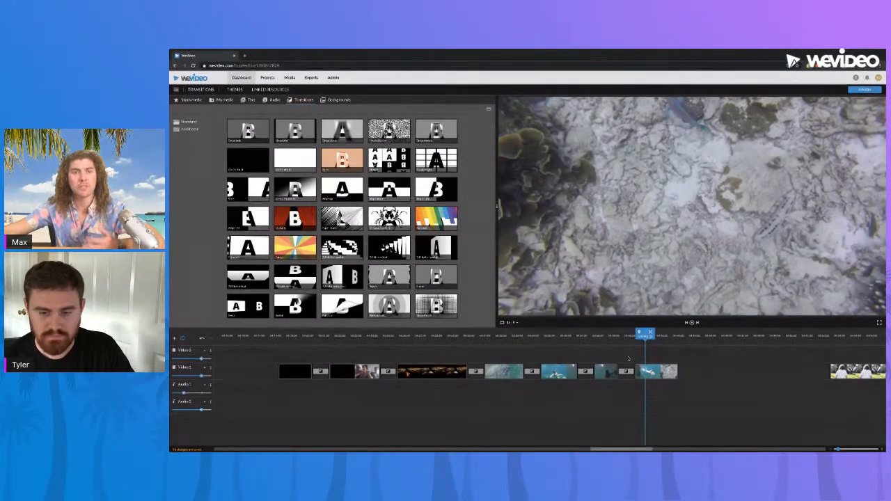
Try deleting the transition between the crab clip and the final underwater clip, and undo the deletion
left_click(627, 373)
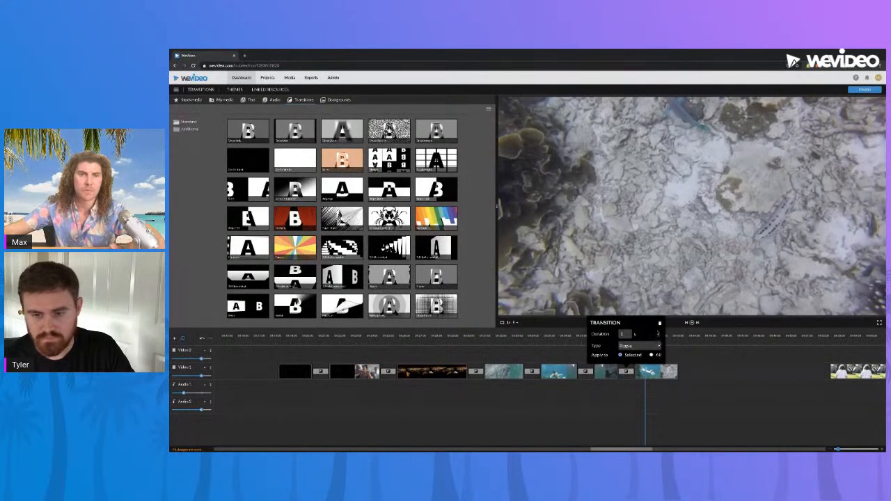
left_click(659, 325)
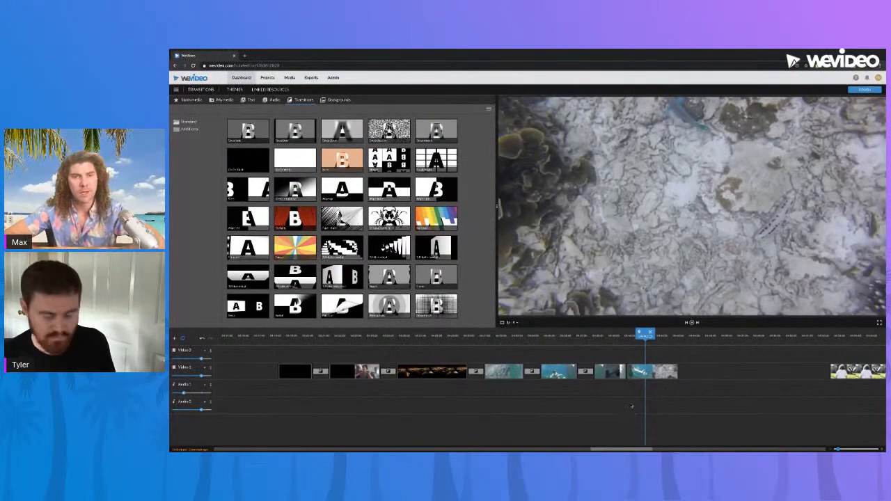
key("ctrl+z")
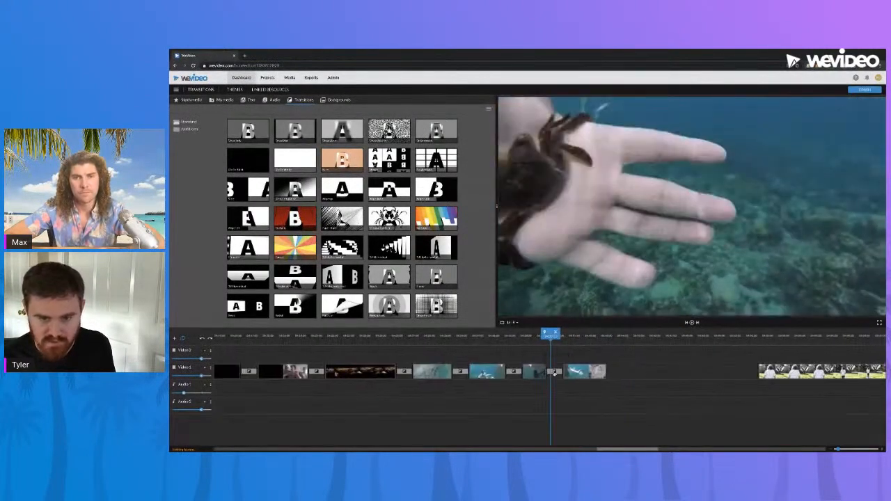
Delete the Ripple transition between the crab clip and the final underwater clip and play across the cut
left_click(554, 373)
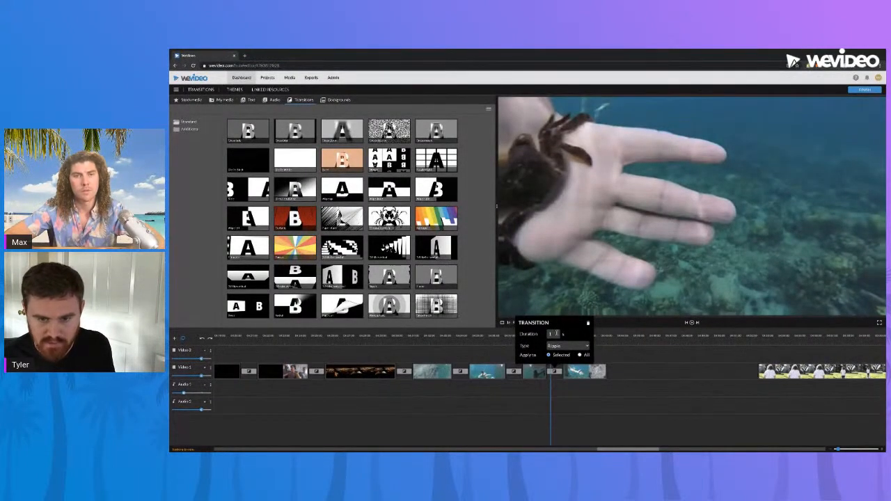
left_click(588, 324)
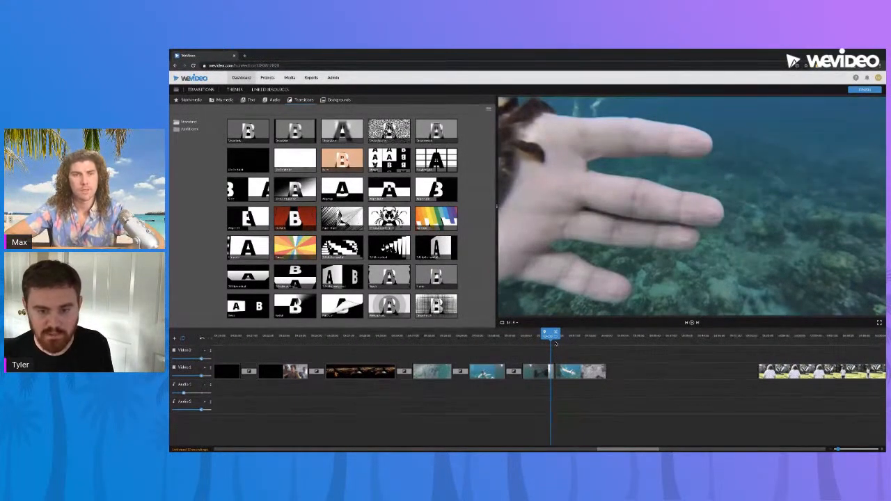
key("space")
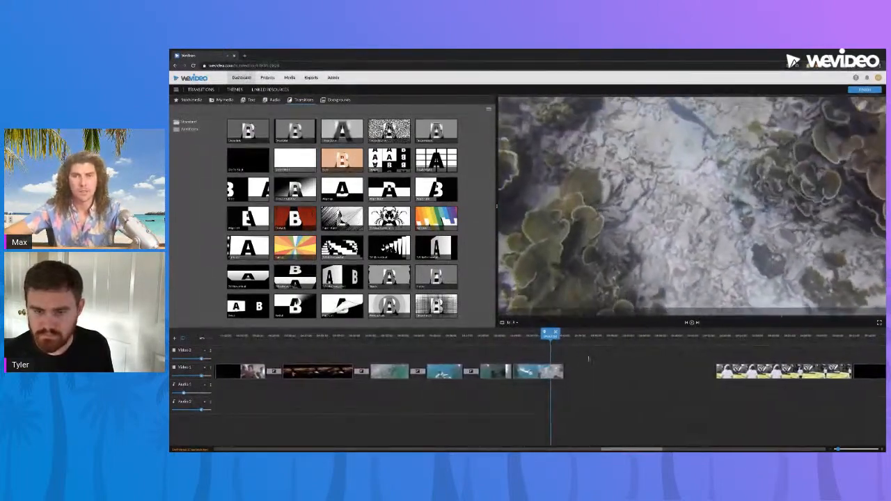
Set the duration of the Diagonal grid transition before the crab clip to 0.5 s
left_click_drag(620, 451, 600, 451)
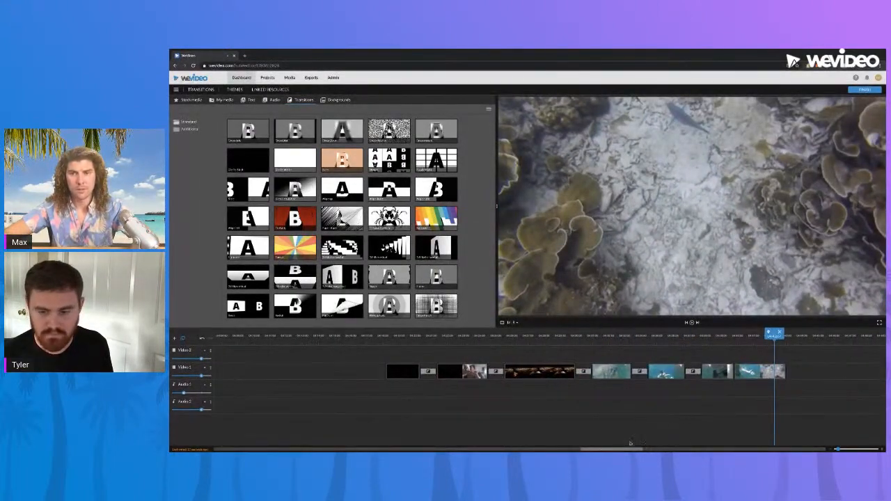
left_click_drag(838, 449, 833, 449)
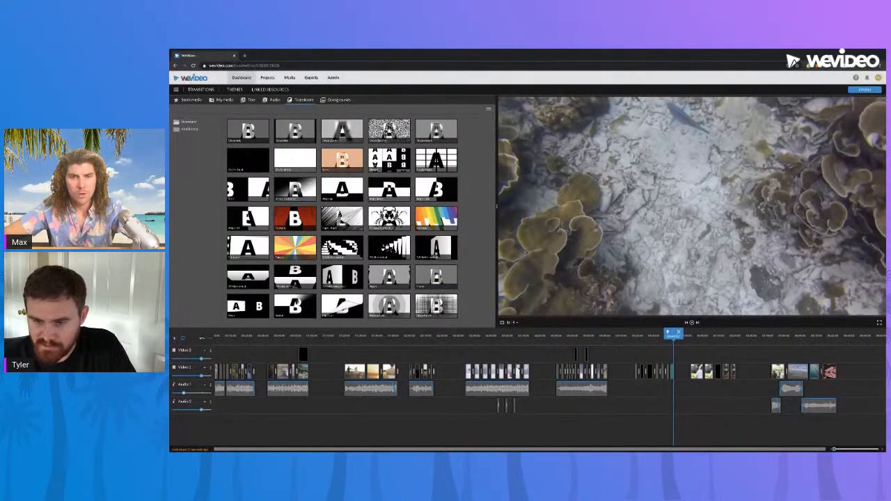
left_click(651, 338)
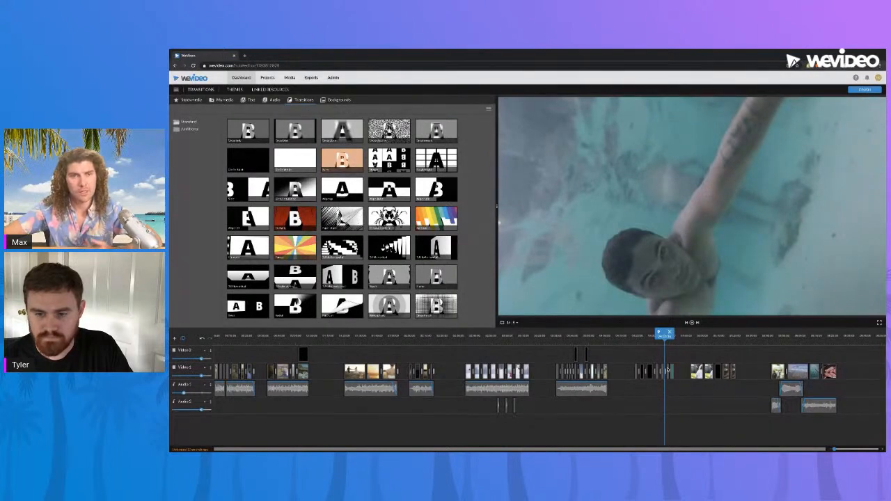
left_click_drag(834, 449, 840, 449)
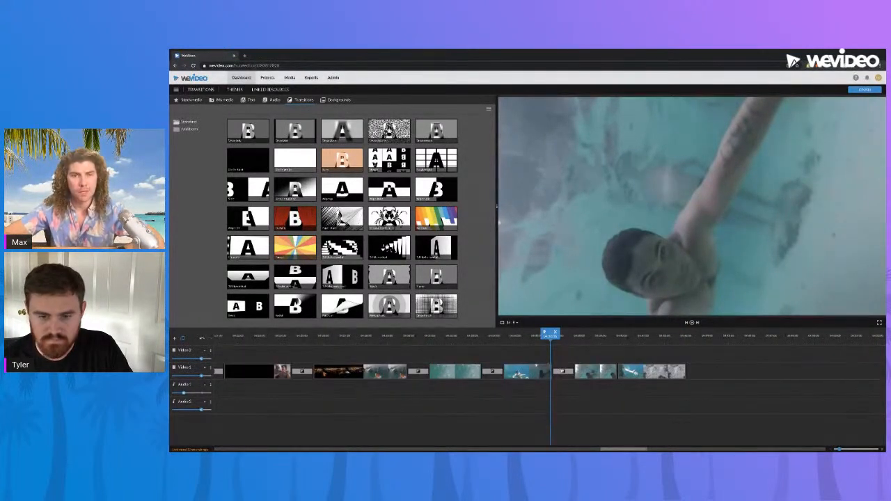
left_click(562, 372)
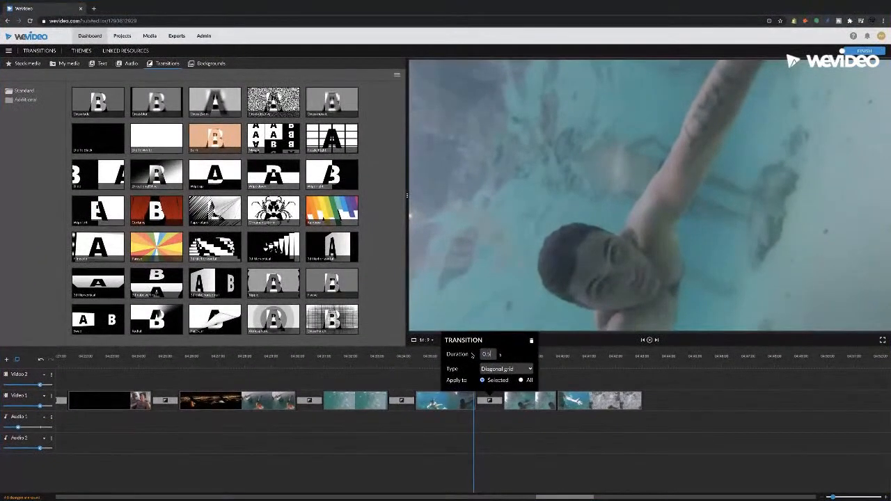
key("Return")
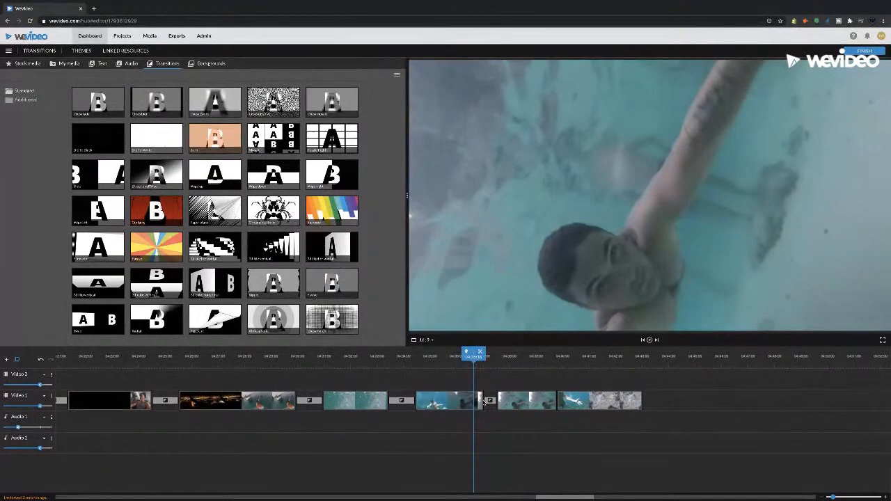
Trim the end of the final underwater clip, extend it again, and place the playhead in the crab clip
left_click(635, 402)
left_click_drag(640, 403, 612, 402)
mouse_move(556, 399)
left_mouse_down()
mouse_move(571, 399)
mouse_move(556, 399)
left_mouse_up()
left_click_drag(613, 400, 674, 404)
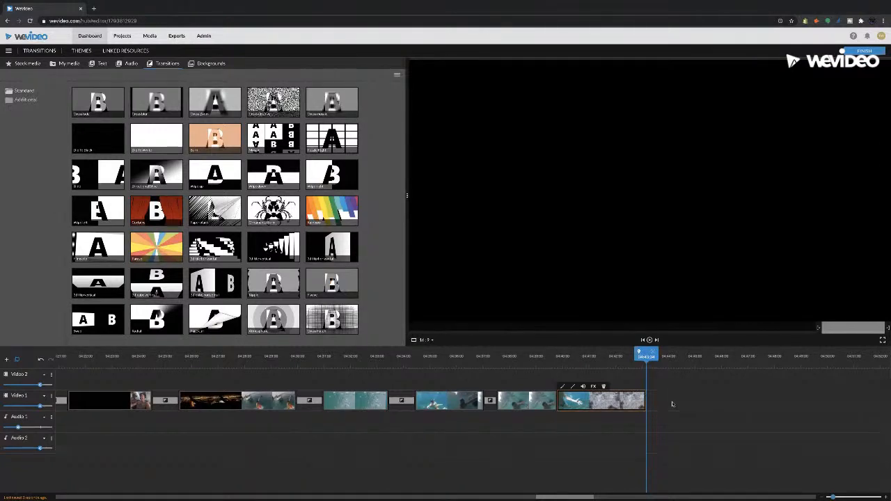
left_click(678, 413)
left_click(571, 357)
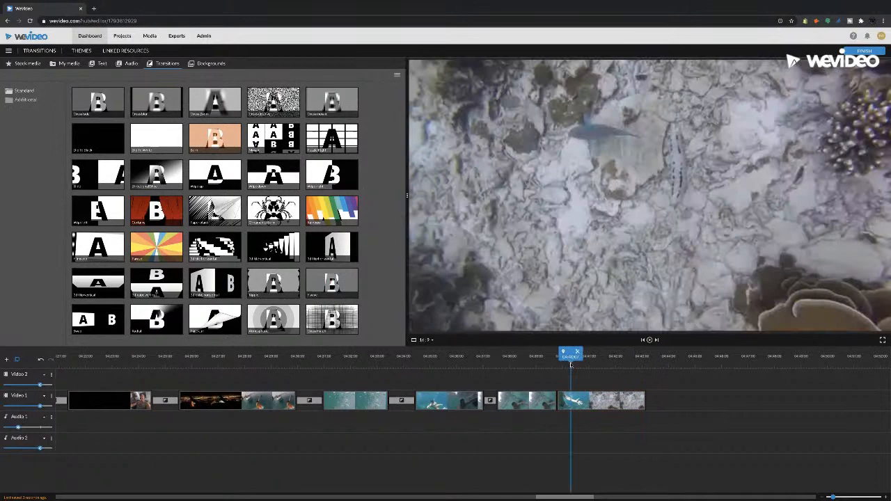
left_click(535, 356)
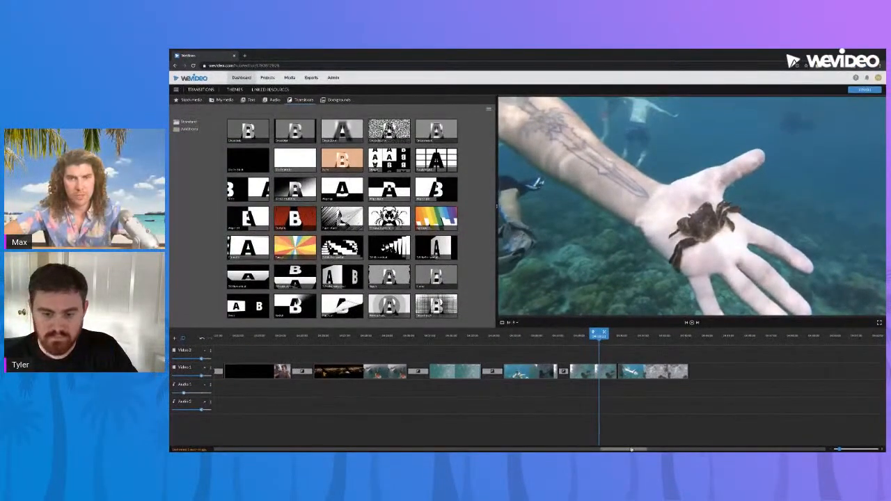
Go to the park clips further along the timeline and open the stock media library
left_click_drag(631, 449, 624, 449)
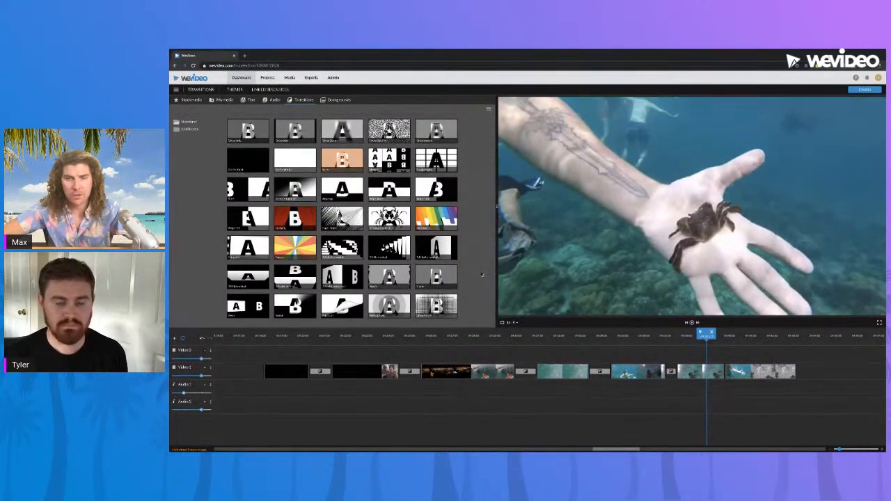
left_click_drag(613, 449, 677, 436)
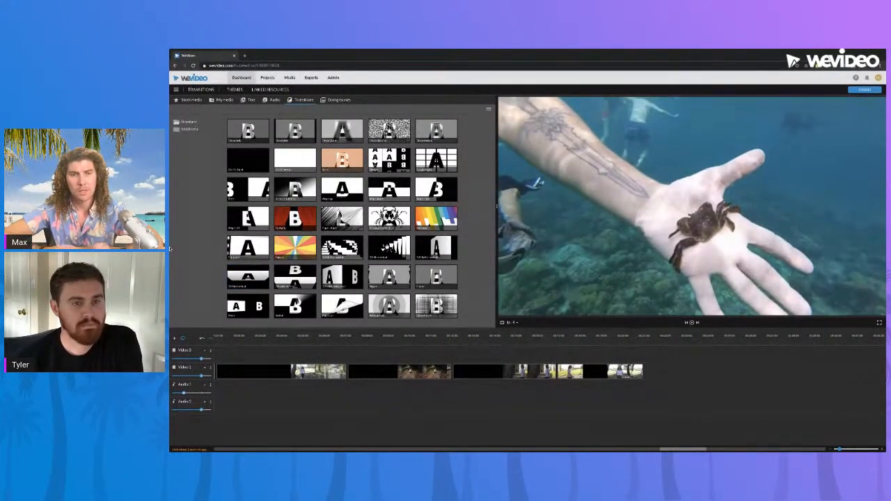
left_click(188, 100)
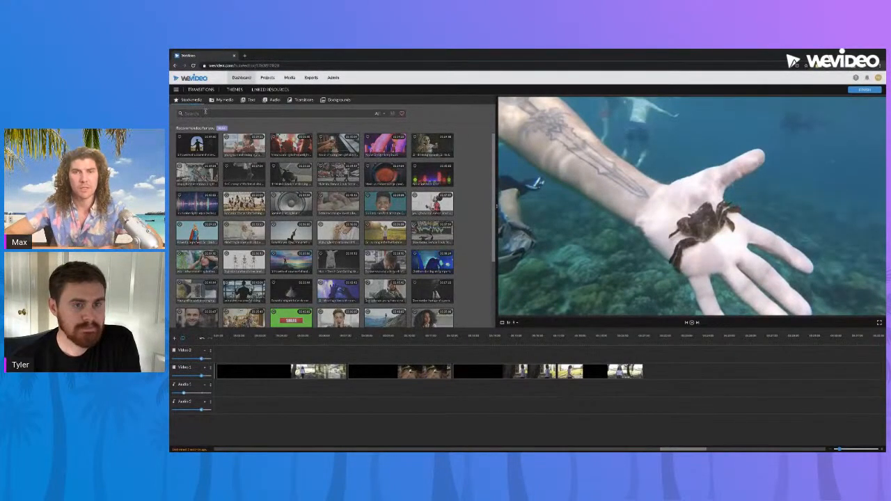
Try filtering the recommended stock media to Images, and return the filter to All
left_click(380, 113)
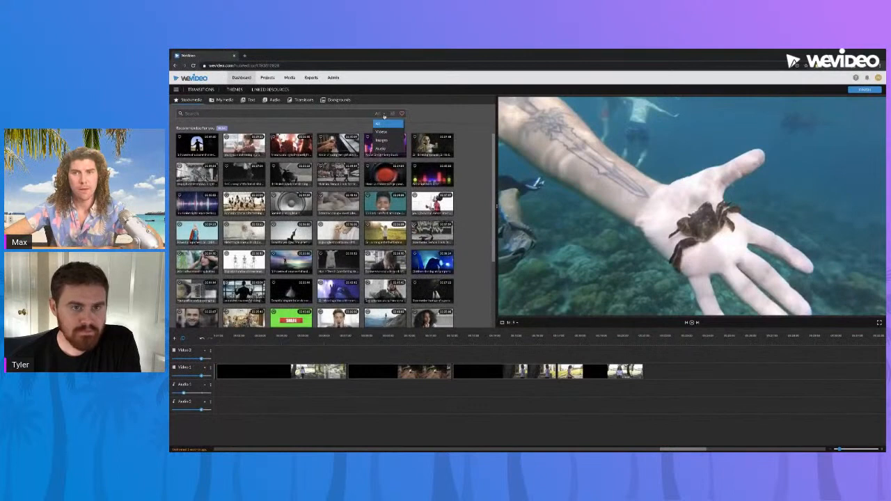
left_click(384, 115)
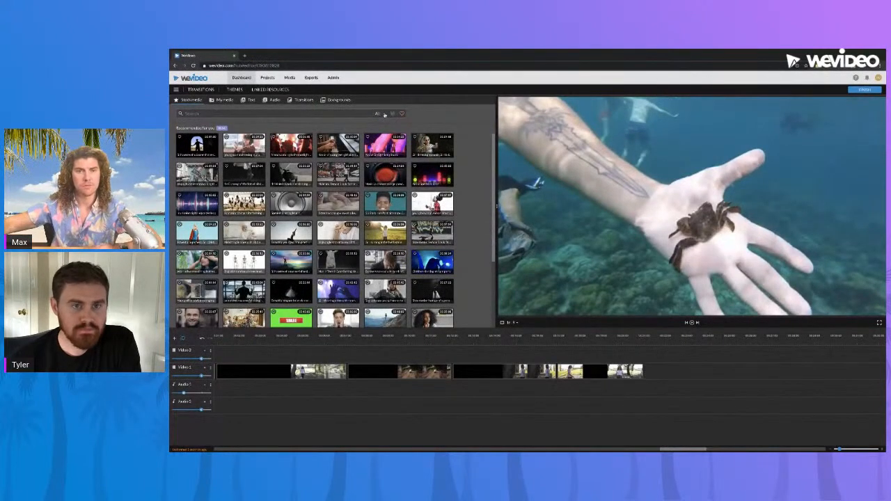
left_click(384, 115)
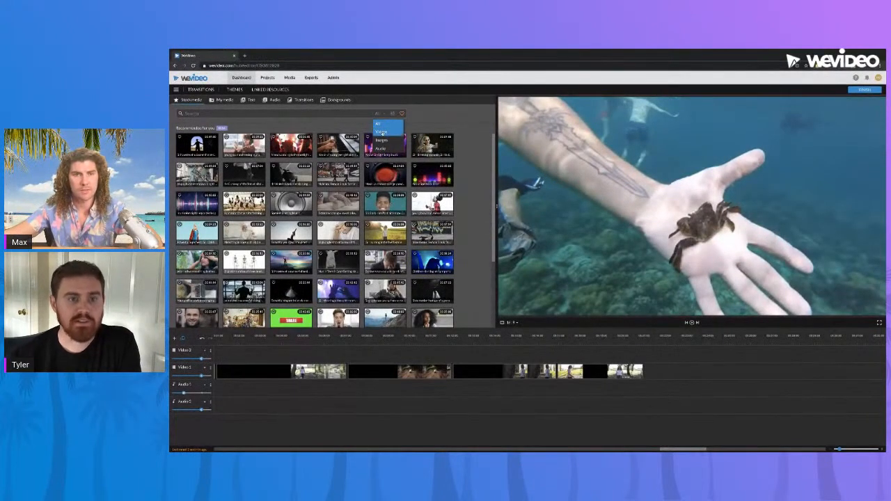
left_click(382, 140)
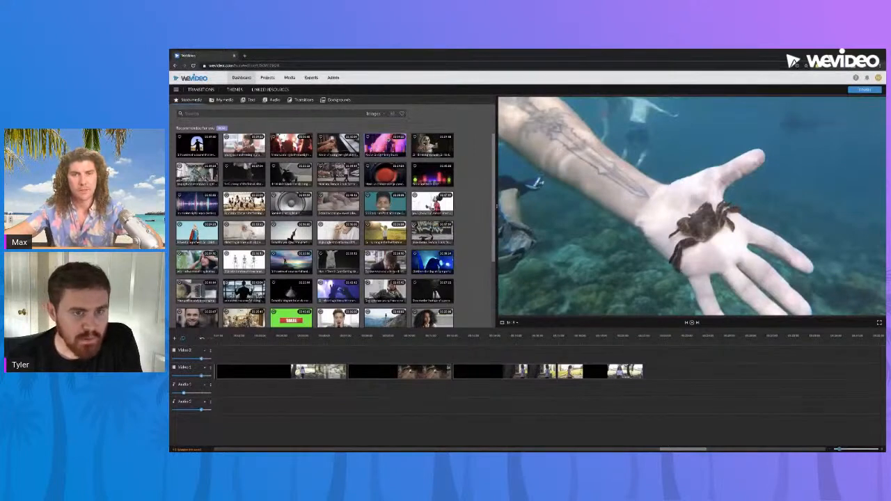
left_click(382, 115)
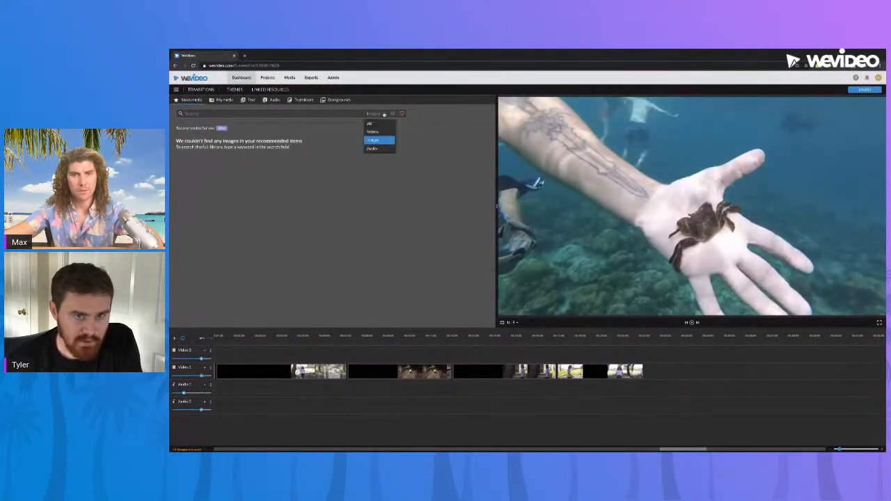
left_click(377, 123)
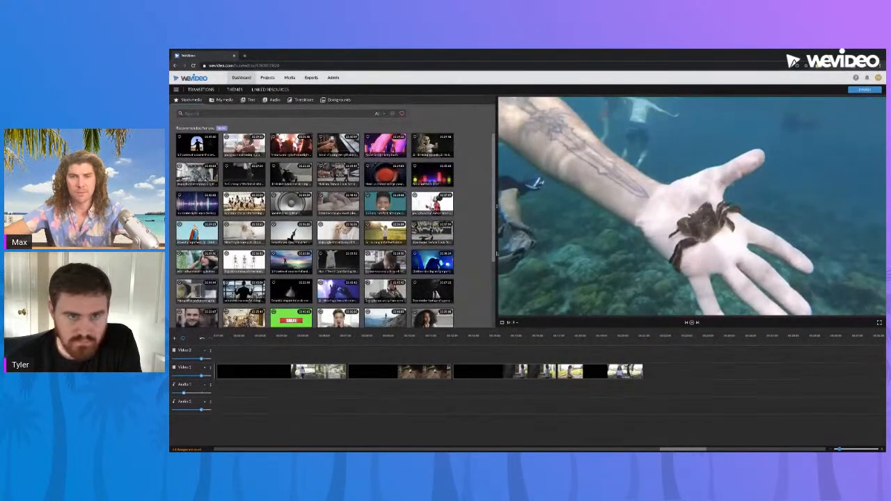
Browse the recommended stock media and preview the red neon heart clip
scroll(496, 206, "down", 3)
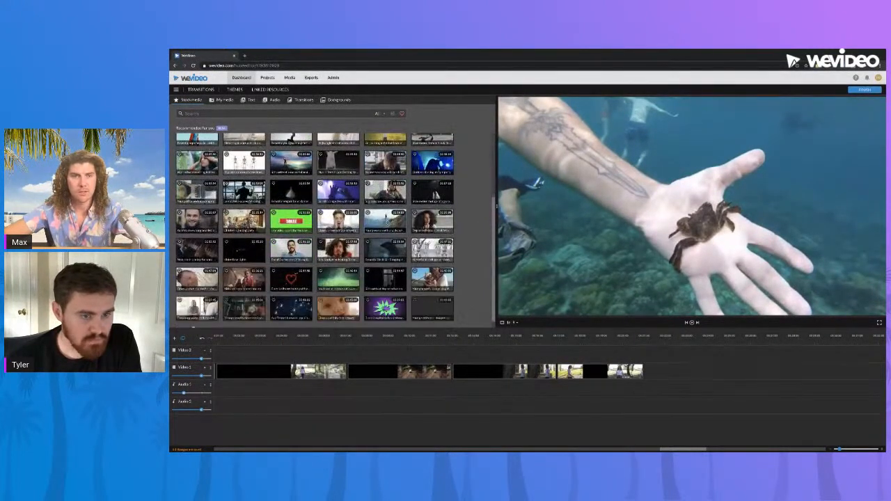
left_click(296, 277)
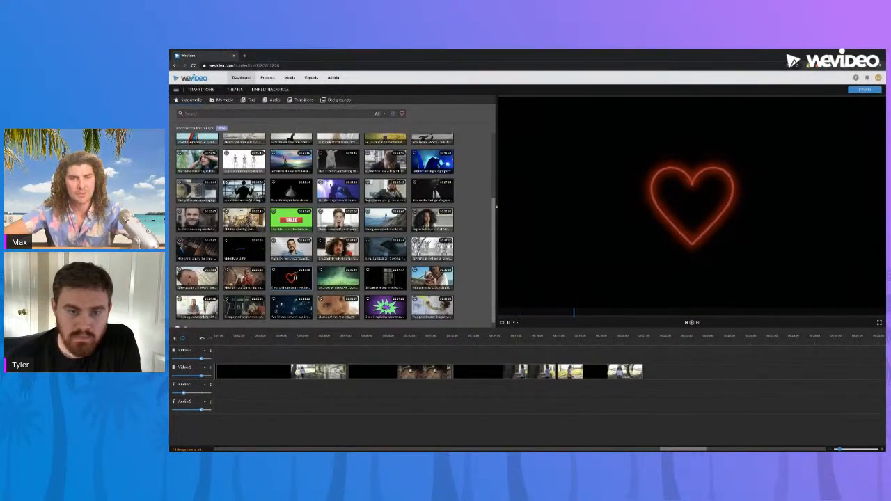
scroll(325, 288, "down", 1)
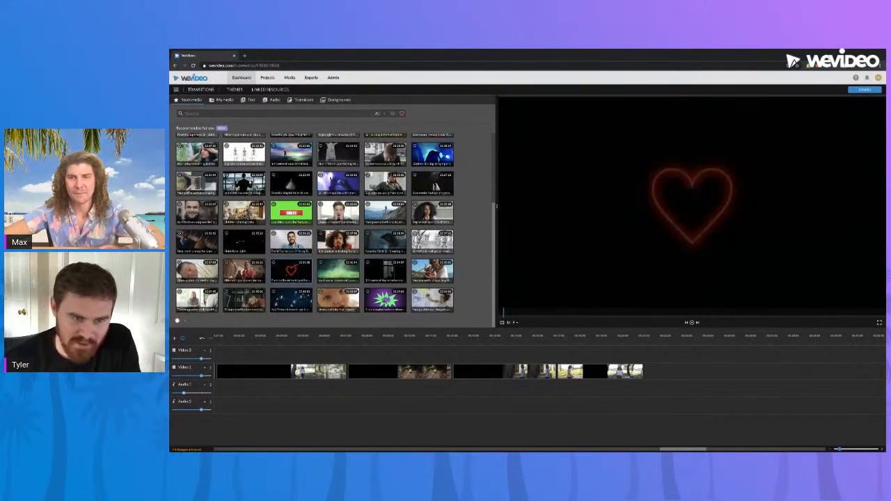
left_click(292, 243)
left_click(294, 274)
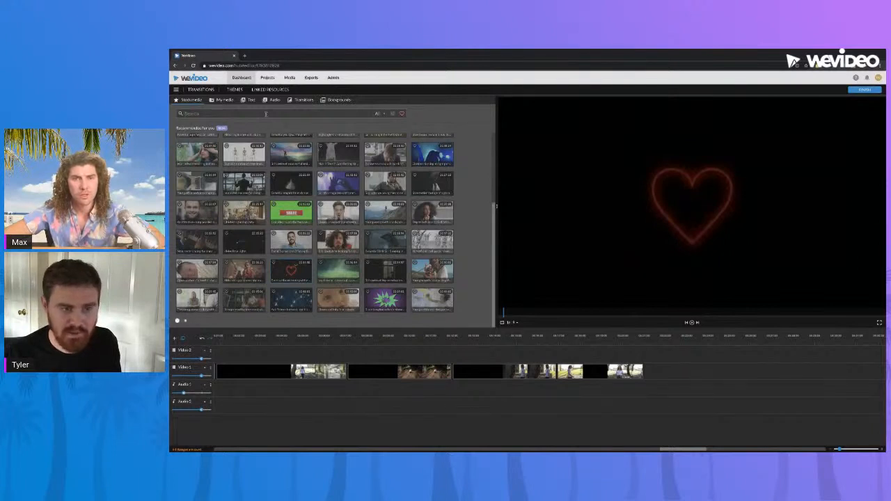
Search the stock media library for "flash alpha"
type("fis")
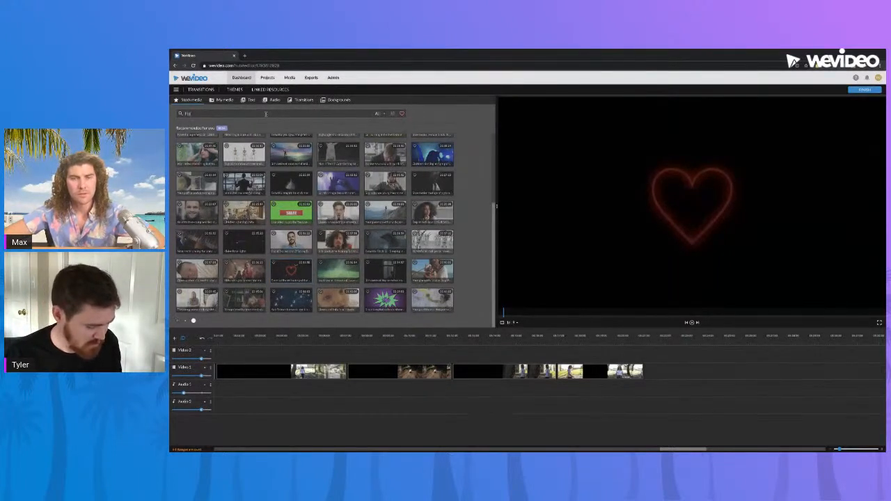
type("ash alar")
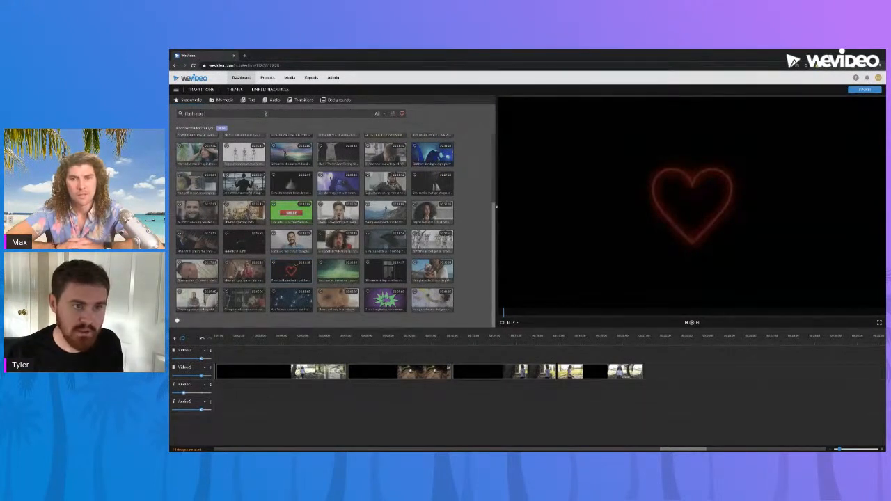
key("BackSpace")
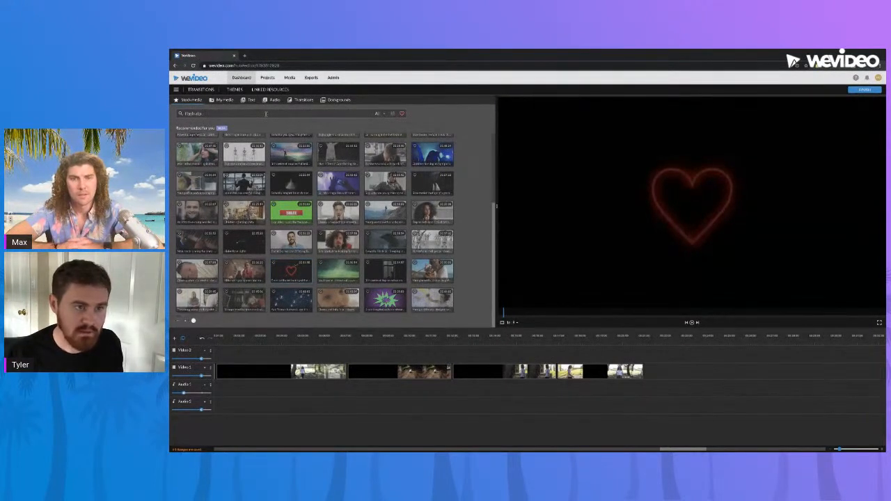
key("Return")
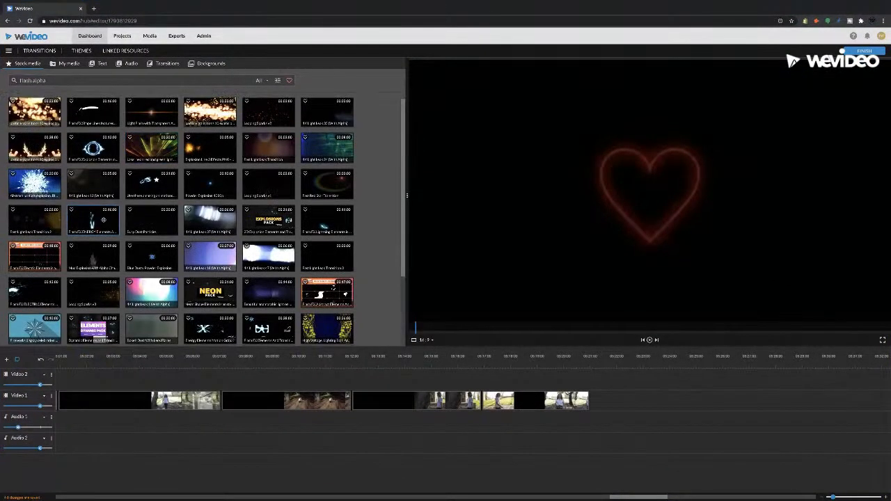
Mark a short section of the blue ENERGY Elements stock clip and place it on Video 1 after the last park clip
left_click(103, 221)
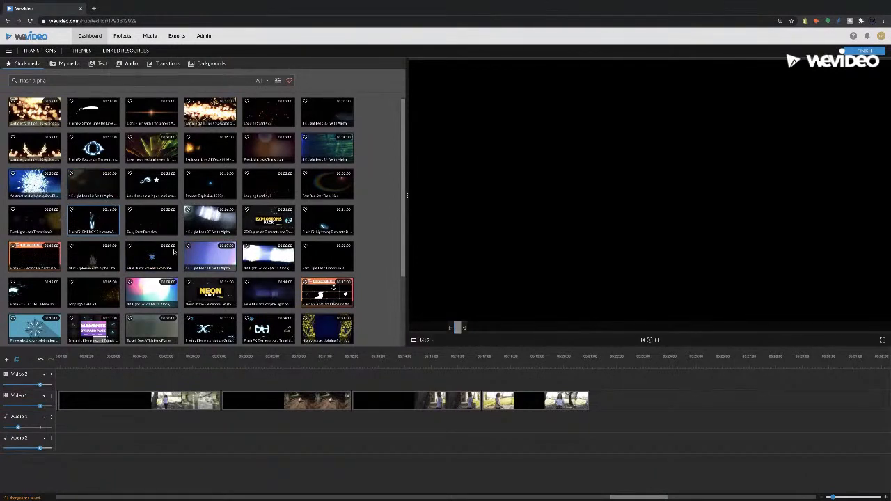
left_click_drag(478, 284, 649, 415)
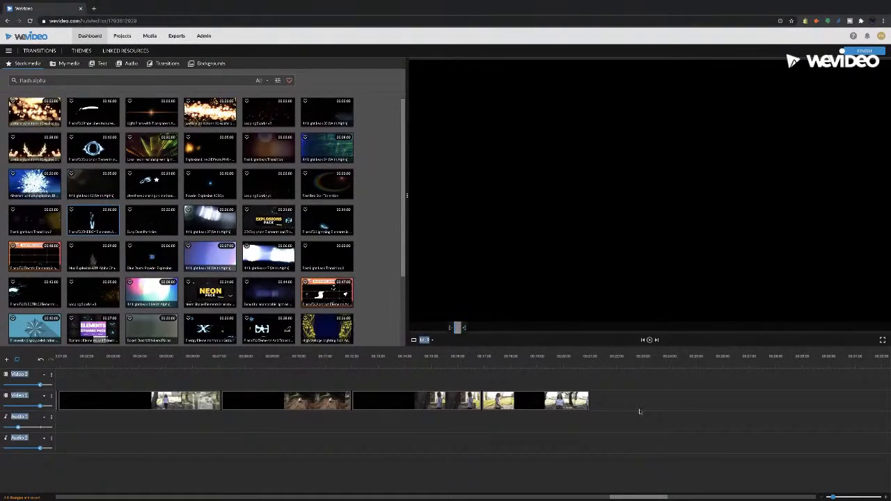
left_click_drag(307, 304, 637, 397)
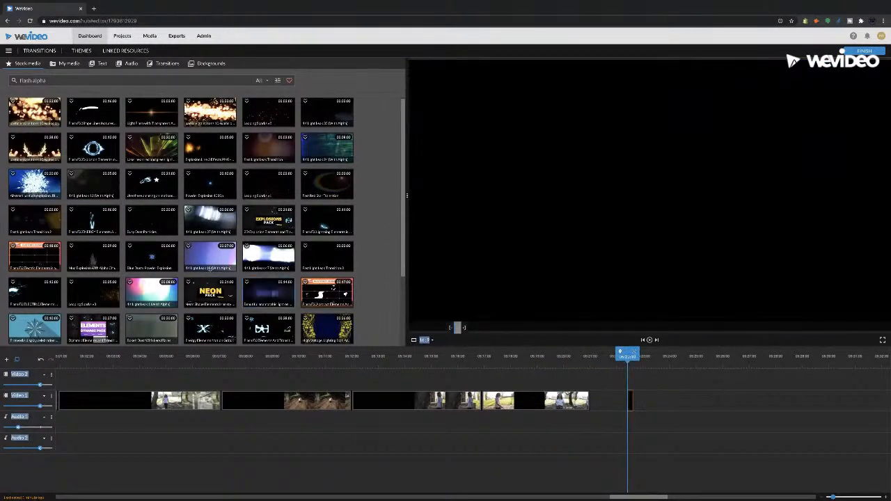
Browse the "flash alpha" stock results, previewing the USB flash drive clip and the white liquid motion clip
scroll(140, 255, "down", 3)
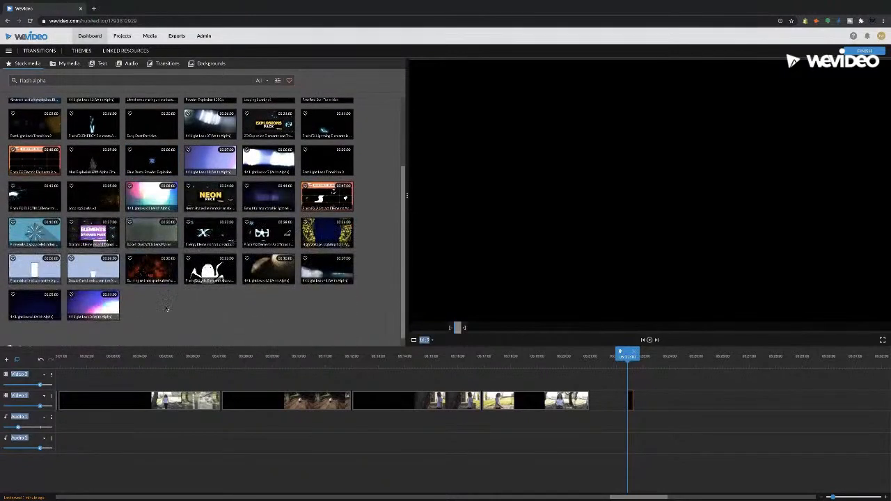
left_click(33, 274)
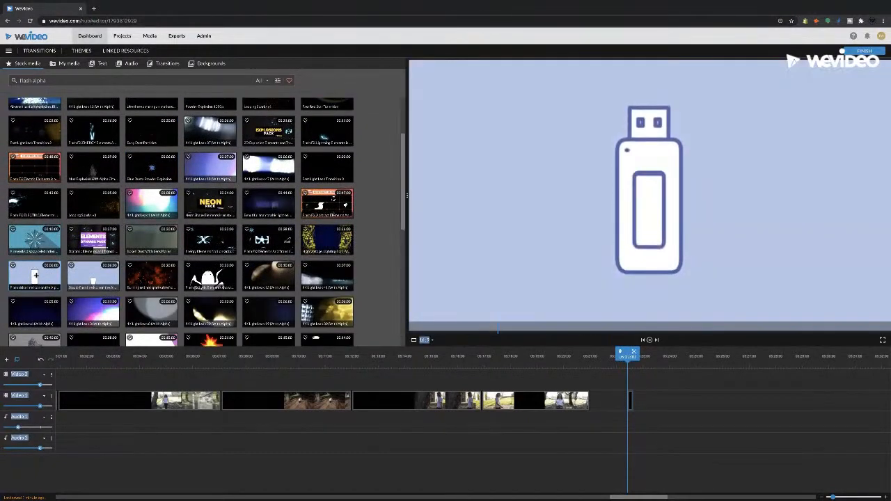
scroll(33, 274, "down", 2)
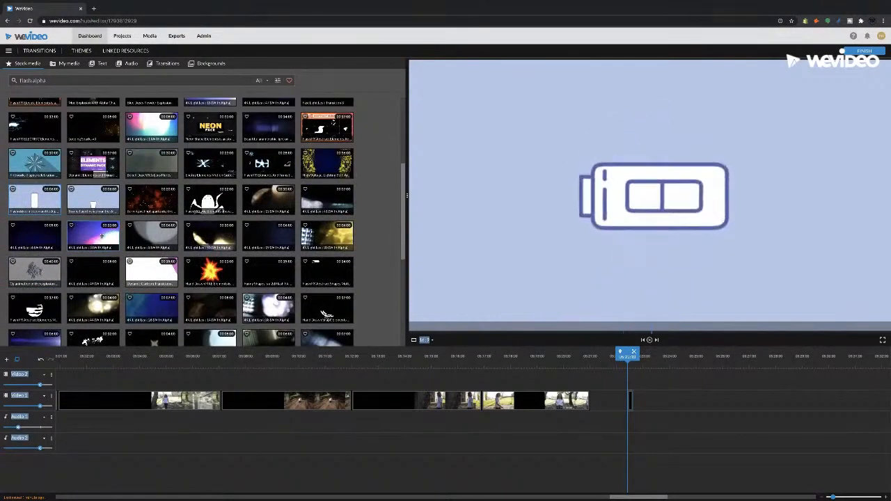
scroll(104, 234, "down", 4)
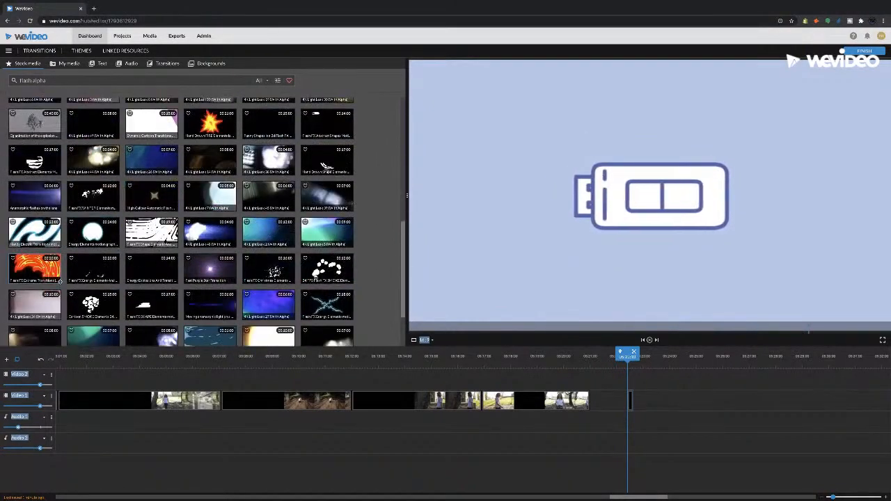
scroll(104, 281, "down", 2)
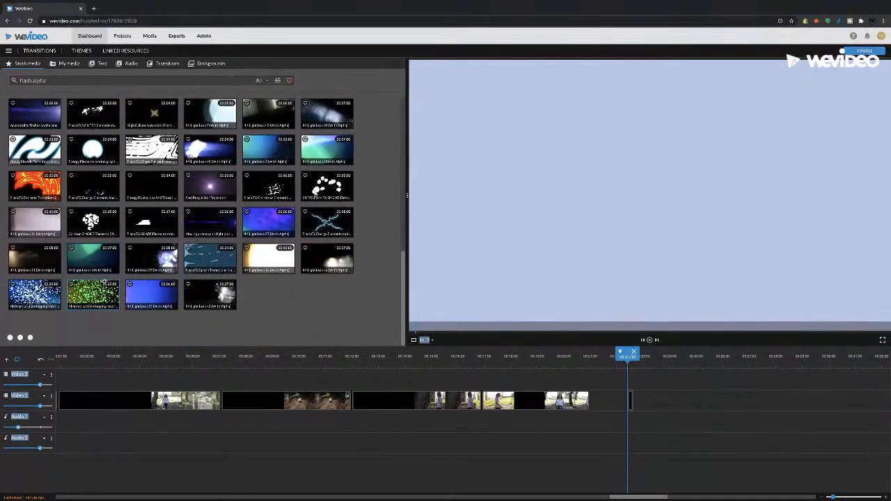
scroll(104, 283, "down", 2)
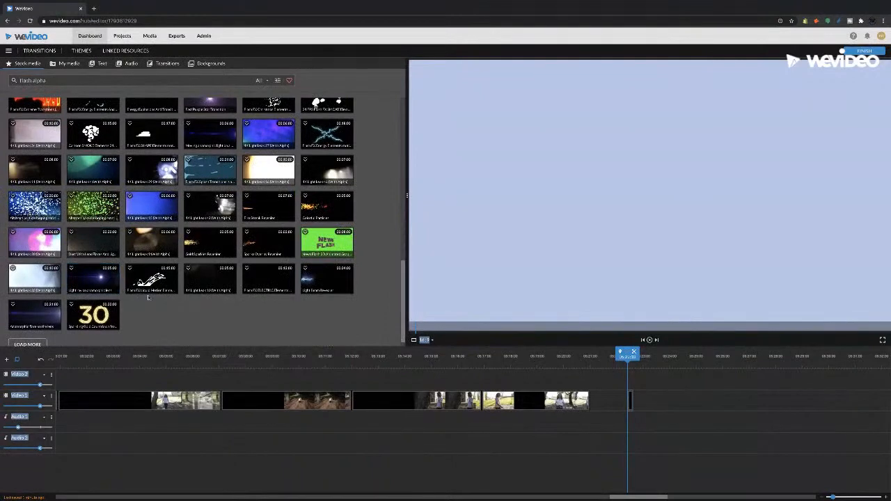
left_click(151, 283)
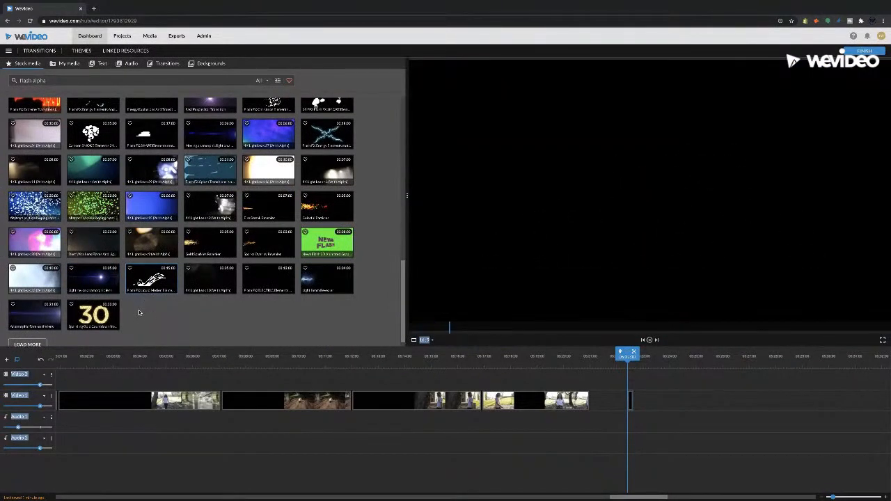
scroll(139, 312, "down", 1)
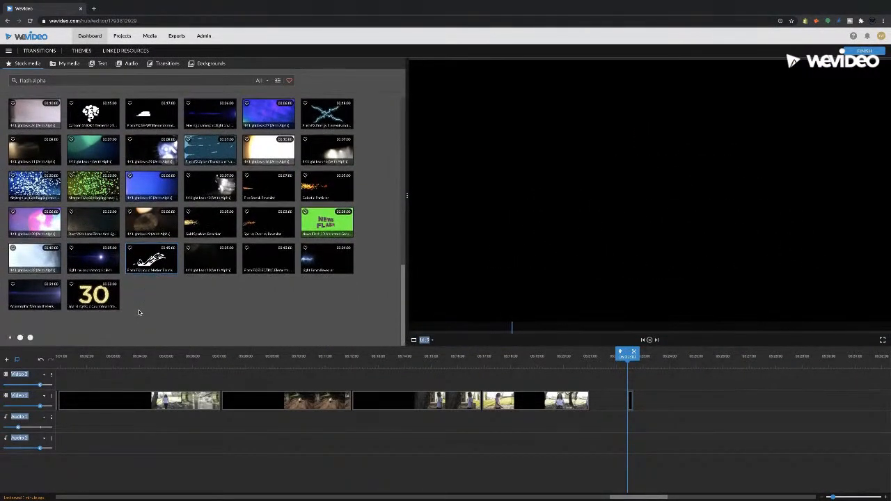
Preview the Flash FX Shape Lines stock clip and place it on Video 1 after the last clip
scroll(135, 309, "up", 10)
left_click(96, 117)
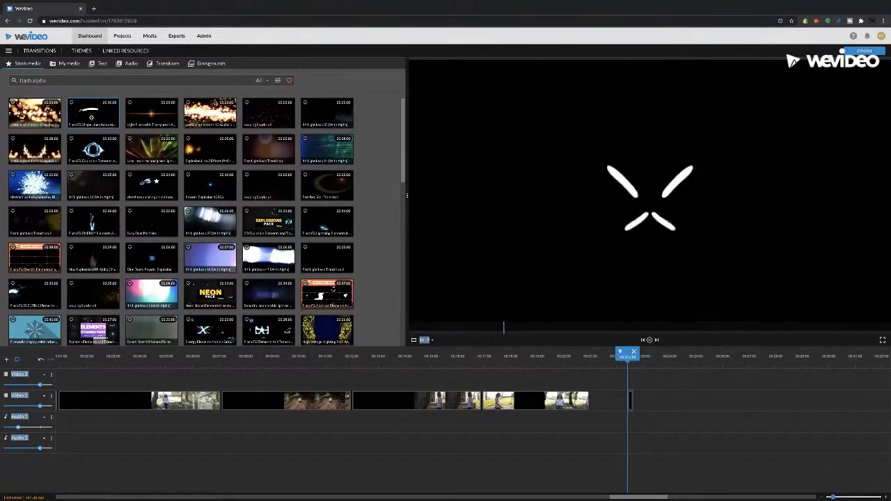
left_click_drag(530, 327, 660, 390)
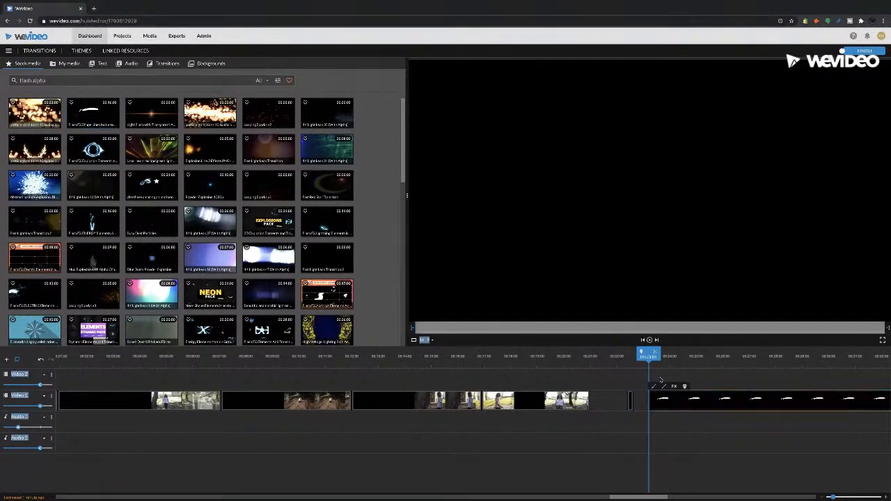
Play the start of the Shape Lines clip and trim its end so about one second remains
key("space")
key("space")
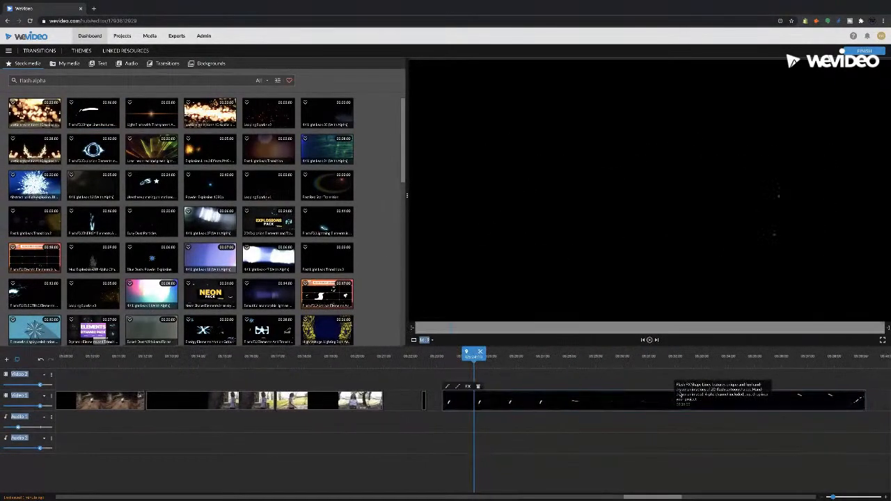
key("space")
key("space")
left_click_drag(860, 399, 472, 411)
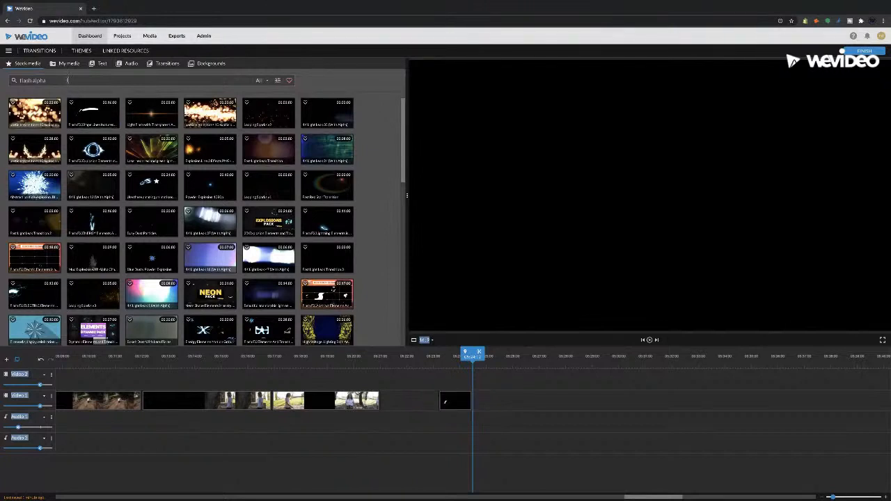
Search the stock media library for "apple" and limit the results to Images
left_click_drag(67, 80, 20, 80)
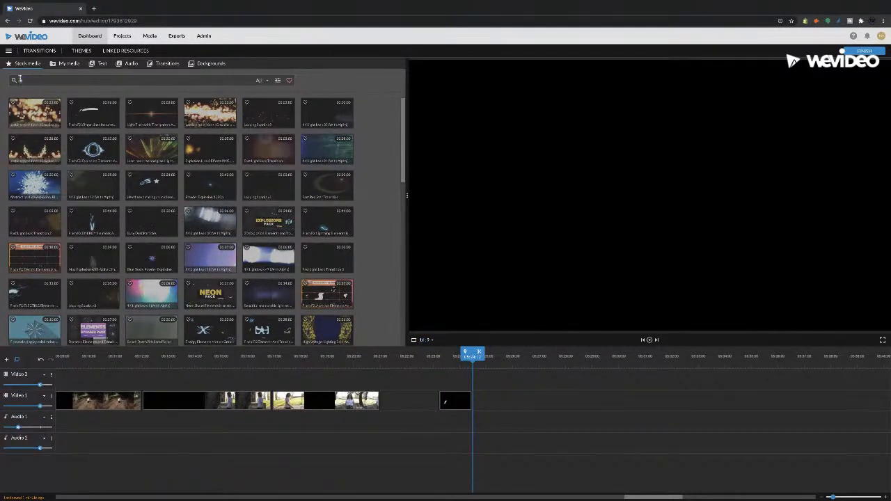
type("apple")
key("Return")
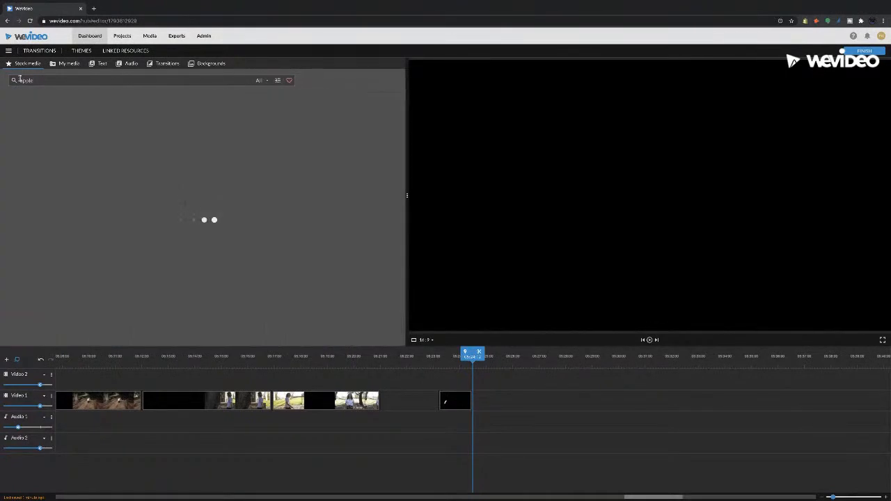
left_click(262, 81)
left_click(264, 114)
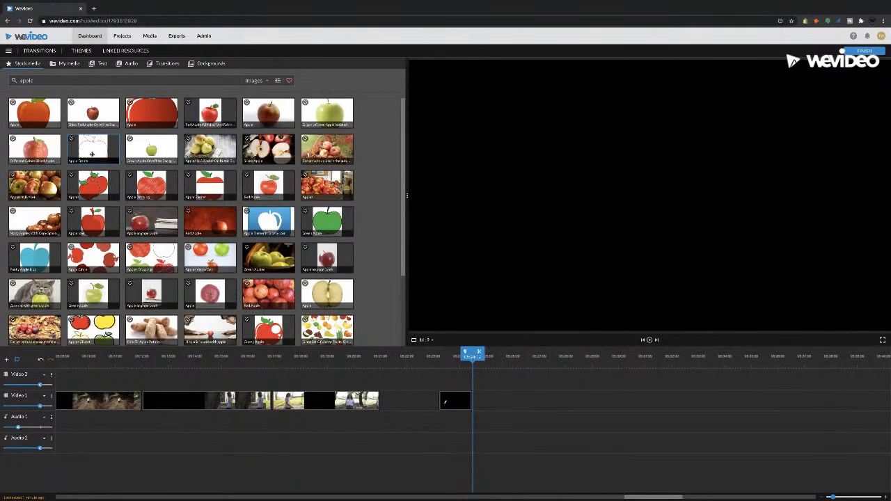
Try searching the stock images for "apple alpha", and return the search to "apple"
left_click(51, 81)
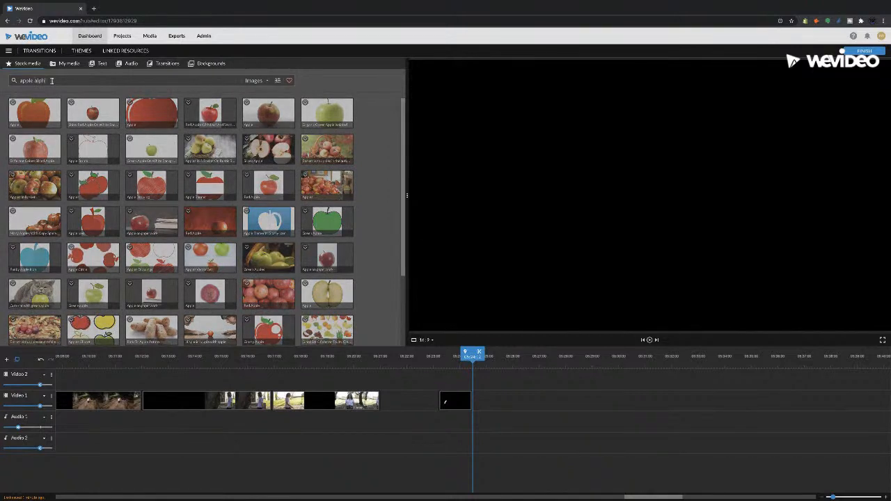
type("alpha")
key("Return")
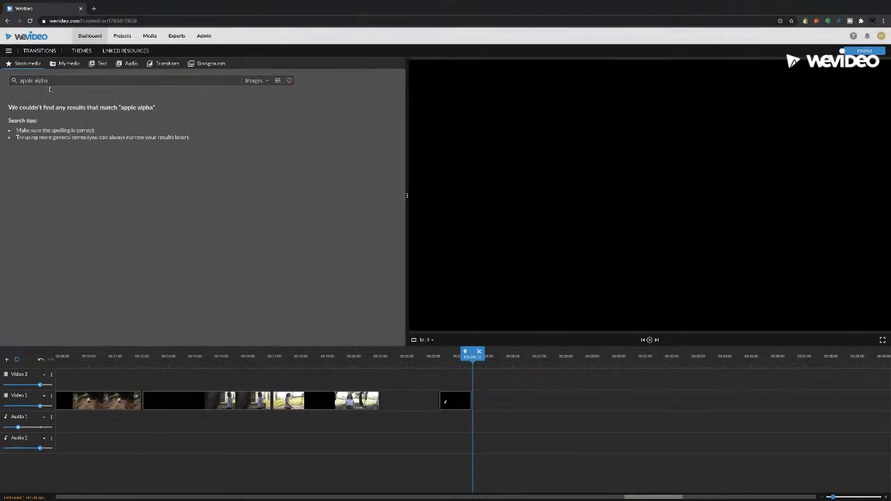
key("Return")
Refine the apple image search to Graphics only by excluding Photos, and browse the results
left_click(277, 80)
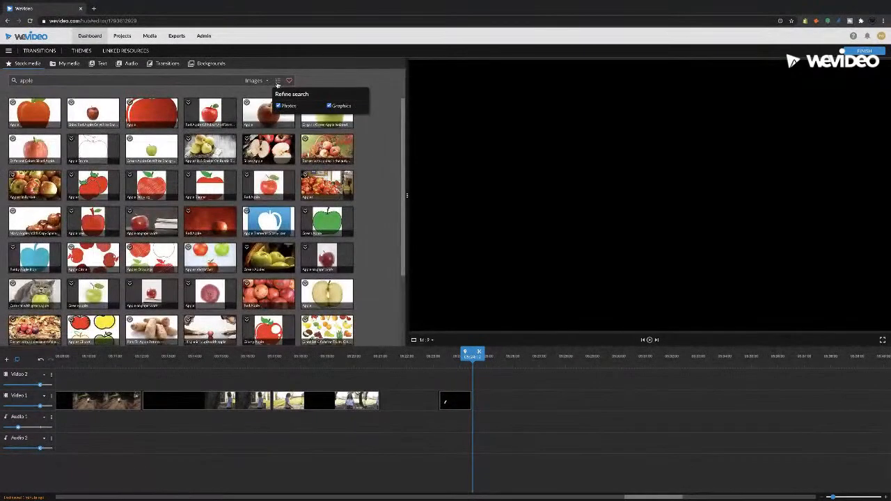
left_click(278, 106)
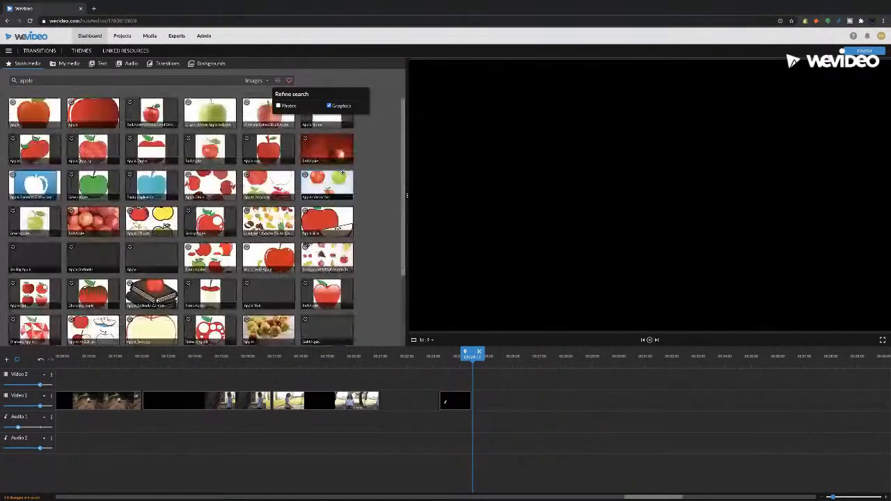
scroll(226, 209, "down", 2)
scroll(227, 203, "down", 3)
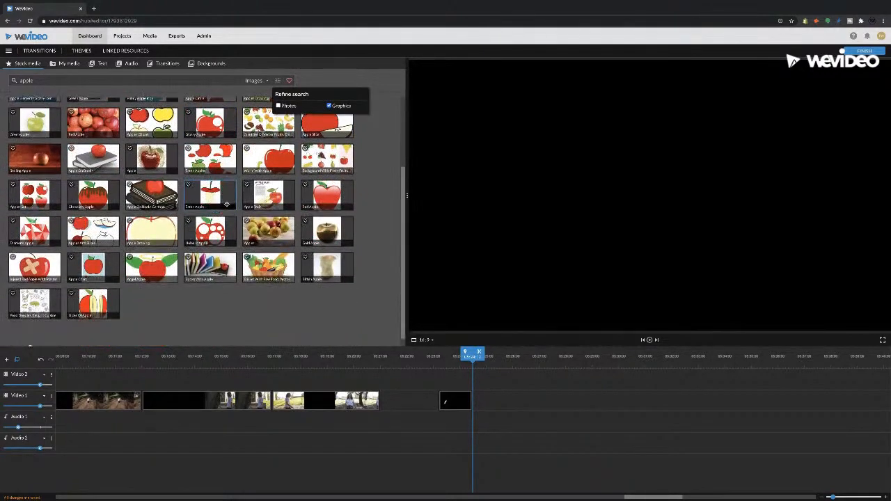
Preview the Green Apple image on a dark background and look through the remaining apple graphics
left_click(165, 273)
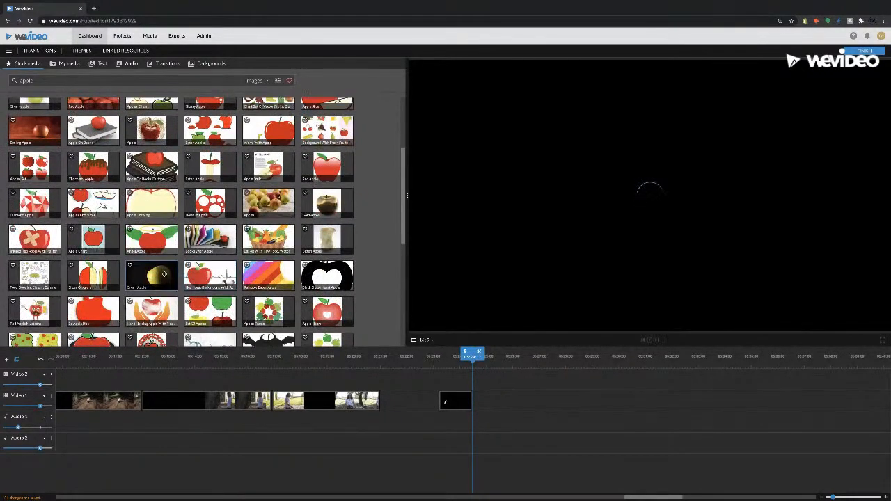
scroll(199, 263, "down", 4)
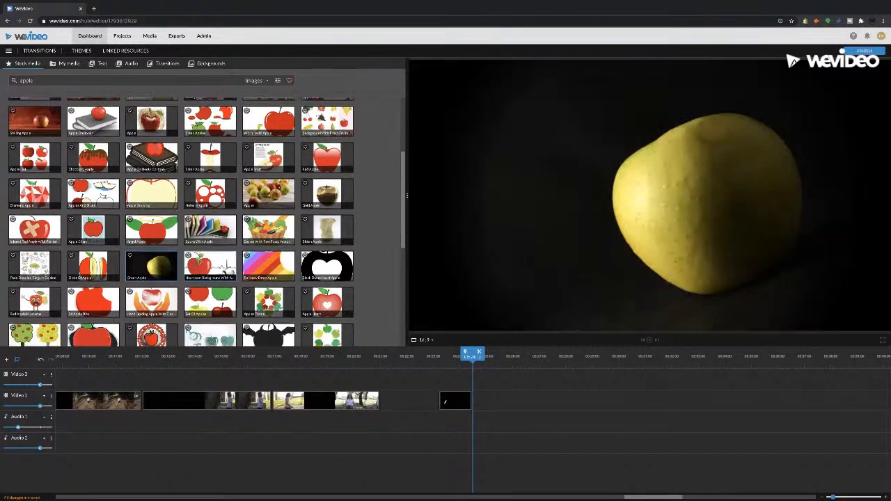
scroll(180, 266, "down", 2)
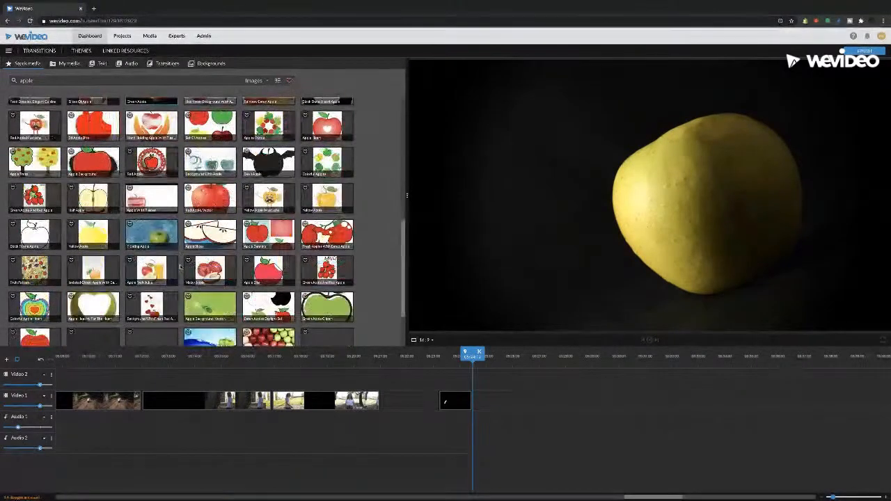
scroll(105, 258, "down", 2)
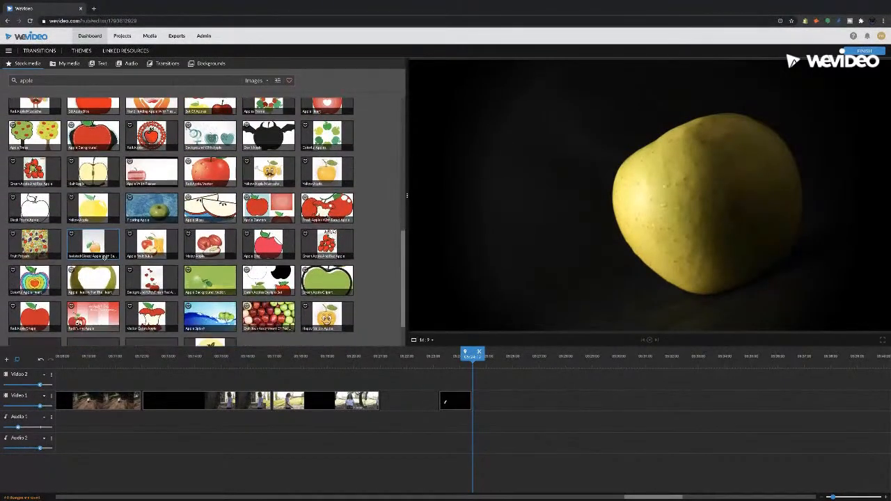
scroll(244, 293, "down", 3)
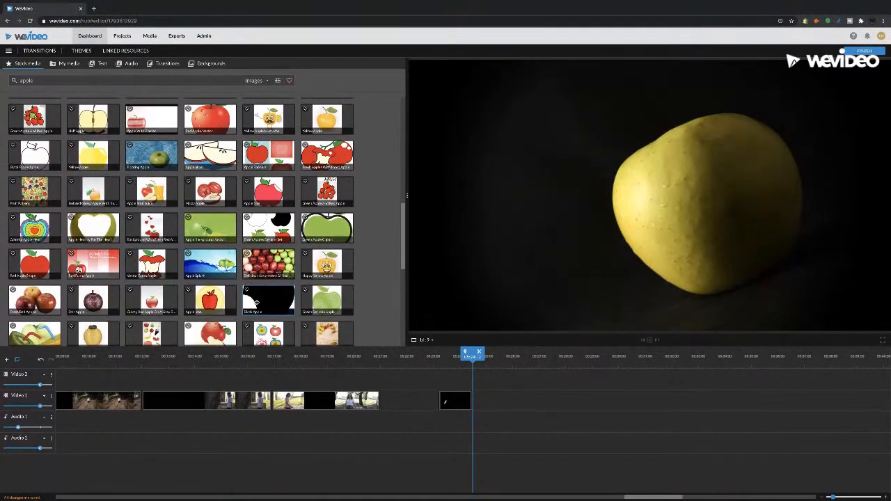
scroll(230, 296, "down", 3)
scroll(209, 292, "down", 2)
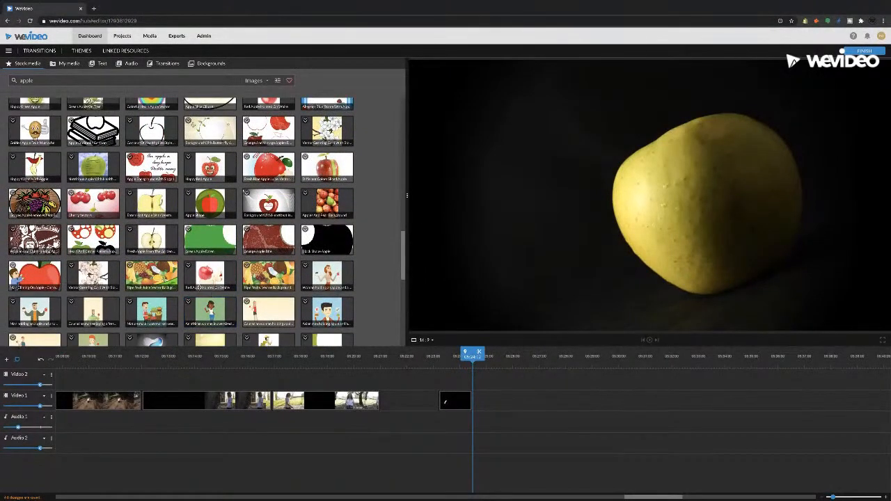
scroll(198, 287, "up", 10)
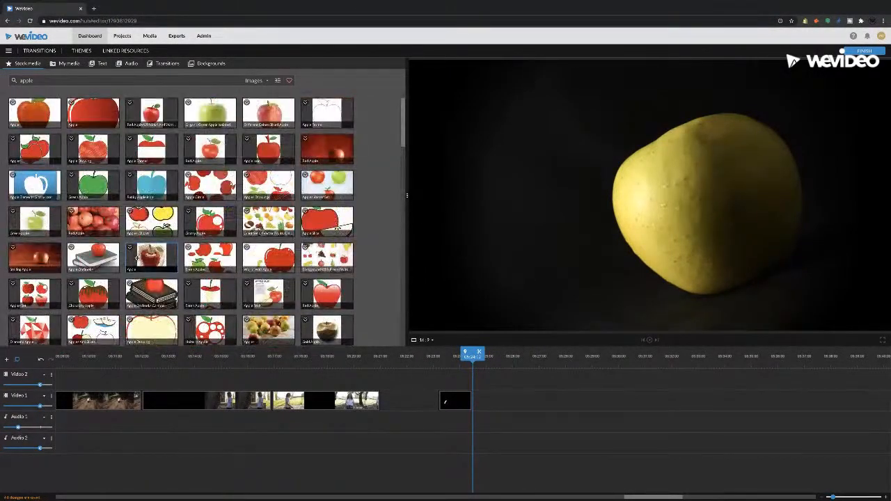
Place the Green Apple image on Video 1, with the Shape Lines clip on Video 2 aligned above its start
scroll(137, 248, "down", 4)
left_click_drag(294, 294, 484, 378)
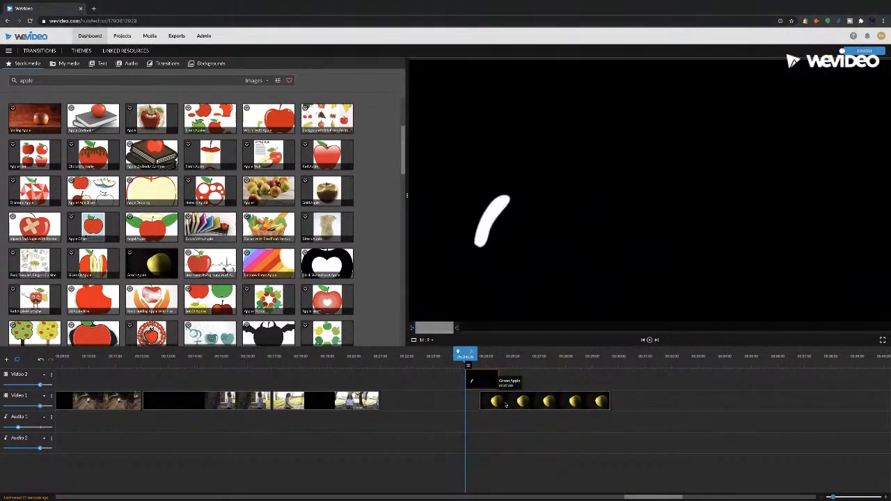
mouse_move(484, 384)
left_mouse_down()
mouse_move(463, 383)
mouse_move(498, 384)
left_mouse_up()
Try removing the Green Apple image's dark background with Color Keying, and discard the change
left_click(500, 402)
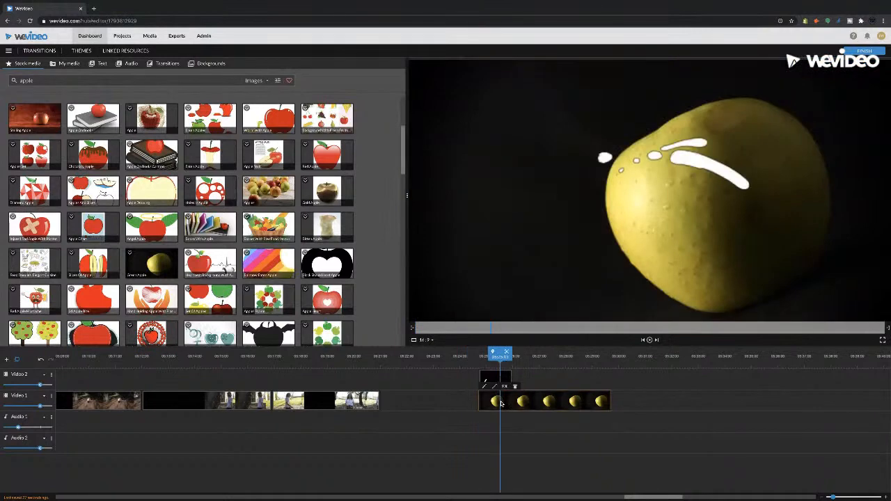
left_click(485, 386)
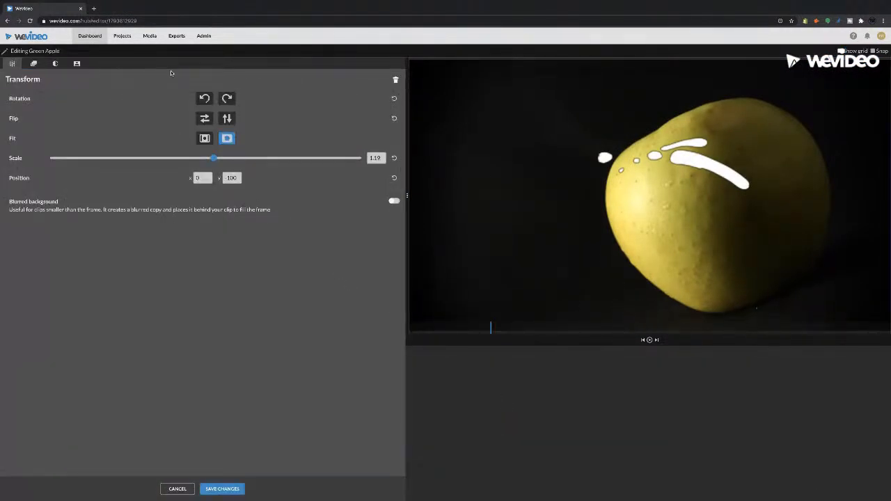
left_click(77, 64)
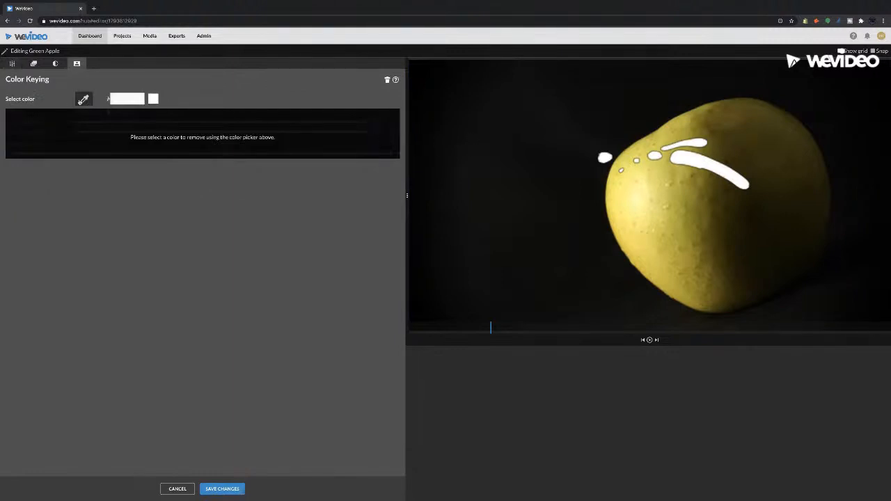
left_click(492, 128)
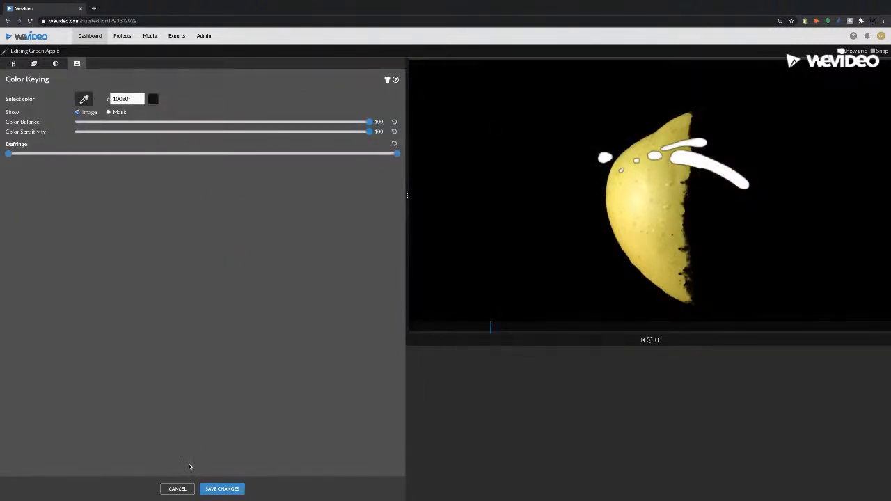
left_click(178, 488)
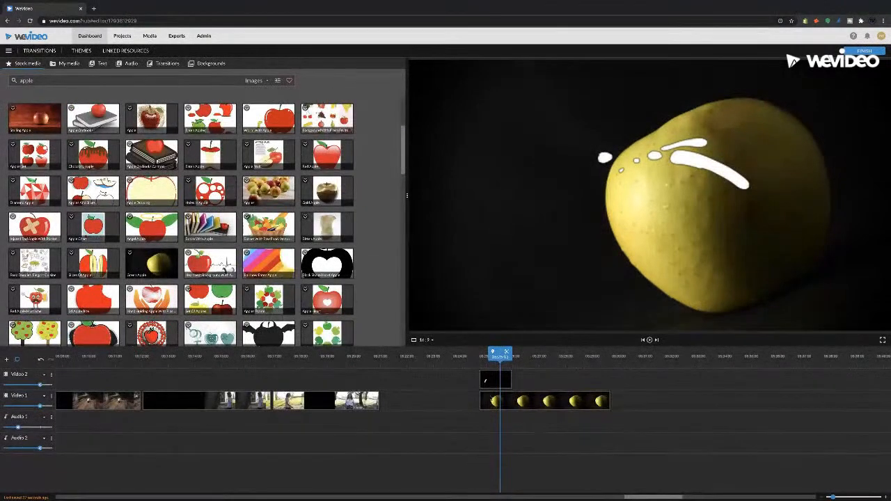
Animate the Green Apple image across the frame, starting at about X -1640, Y -94 and ending at X 1816, Y -127, and save the changes
double_click(509, 402)
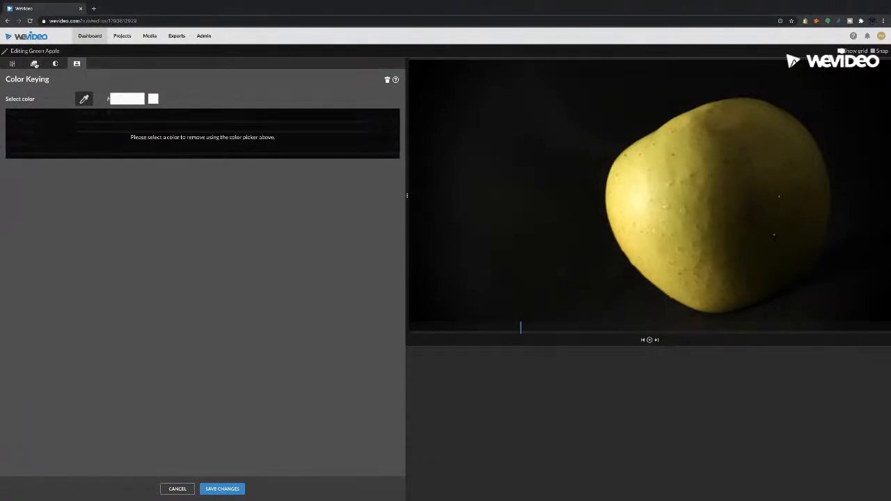
left_click(34, 64)
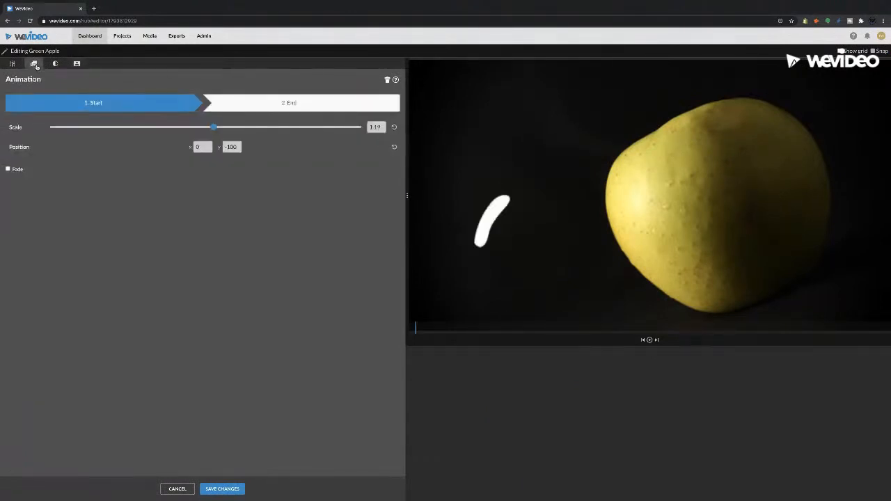
left_click_drag(739, 214, 331, 218)
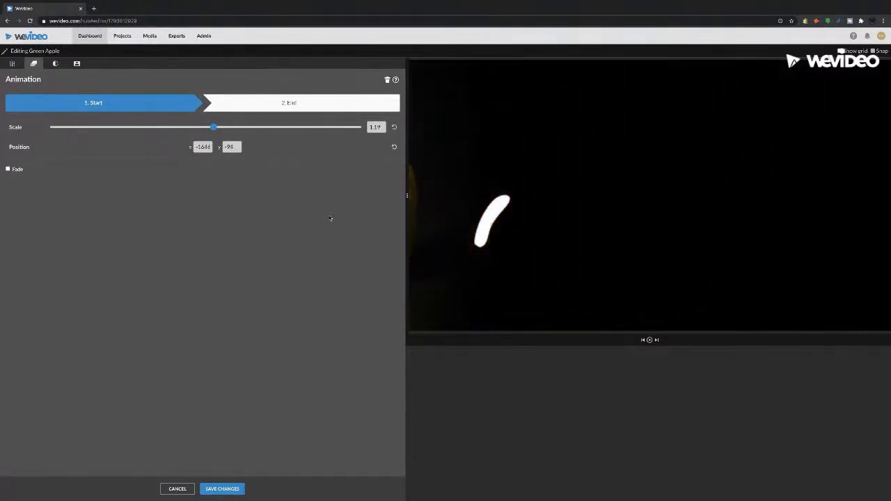
left_click(302, 104)
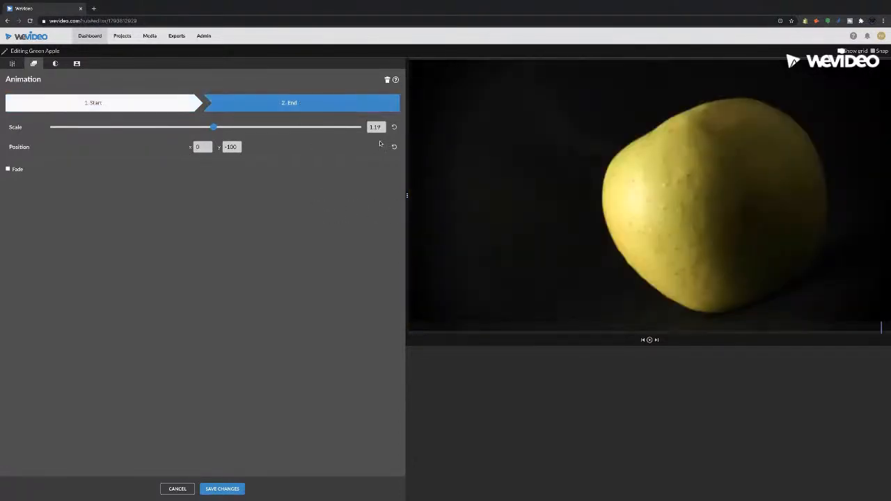
left_click_drag(710, 214, 702, 259)
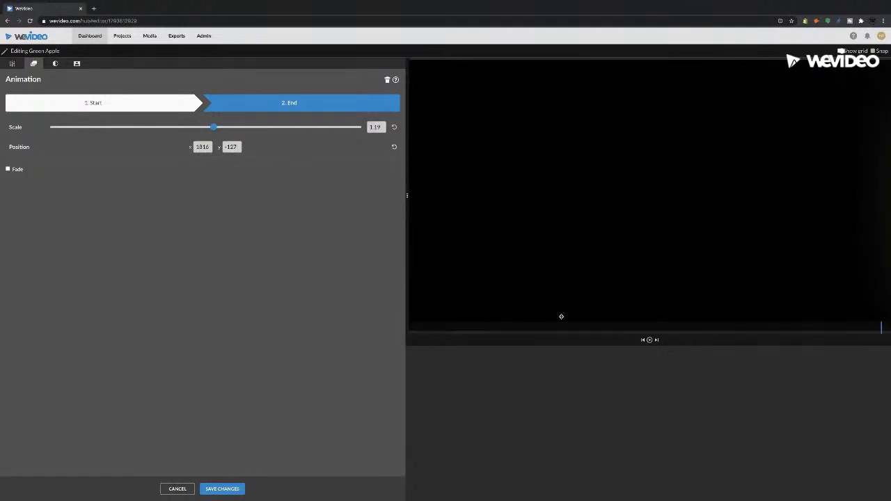
left_click(222, 489)
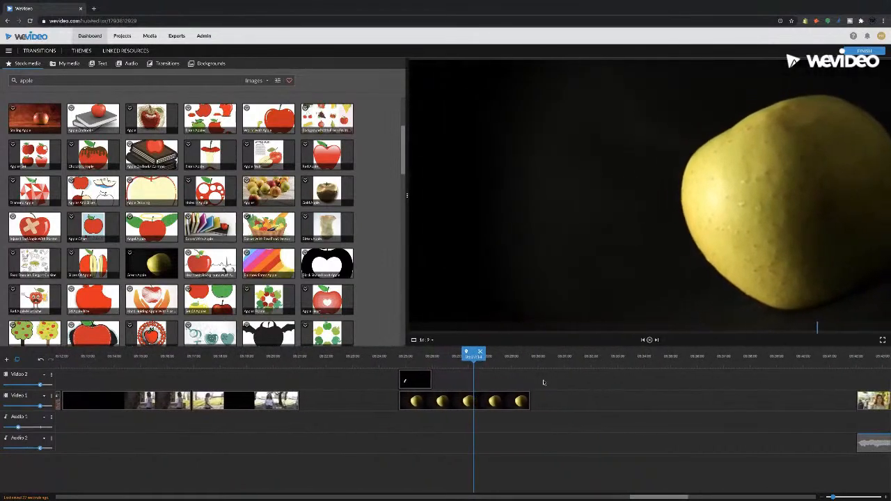
Move the Shape Lines clip on Video 2 to start about 1.5 seconds into the Green Apple clip, and play back the animation
key("space")
left_click_drag(416, 357, 439, 378)
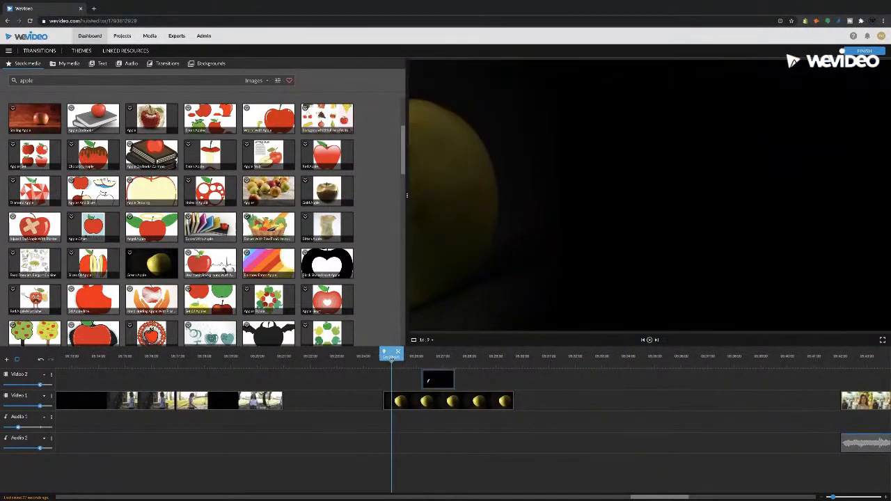
key("space")
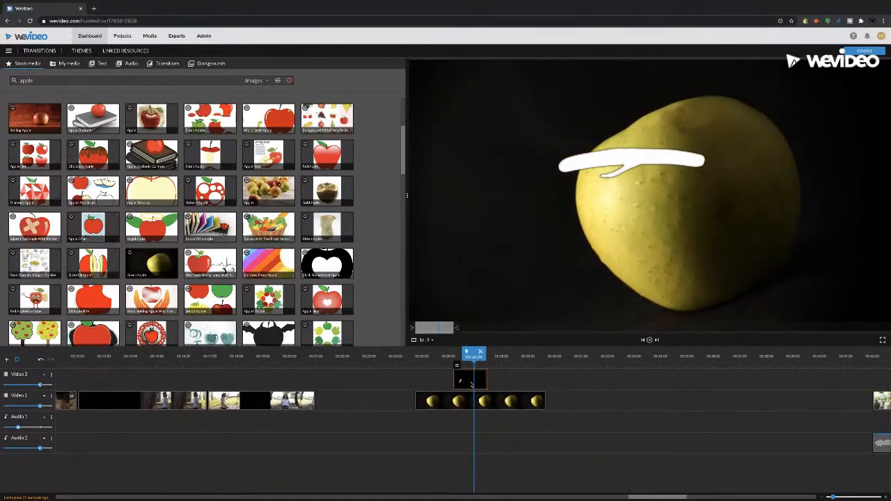
Animate the Shape Lines clip from position X -235, Y 174 to X 191, Y 1, and save the changes
double_click(471, 385)
left_click_drag(505, 222, 449, 263)
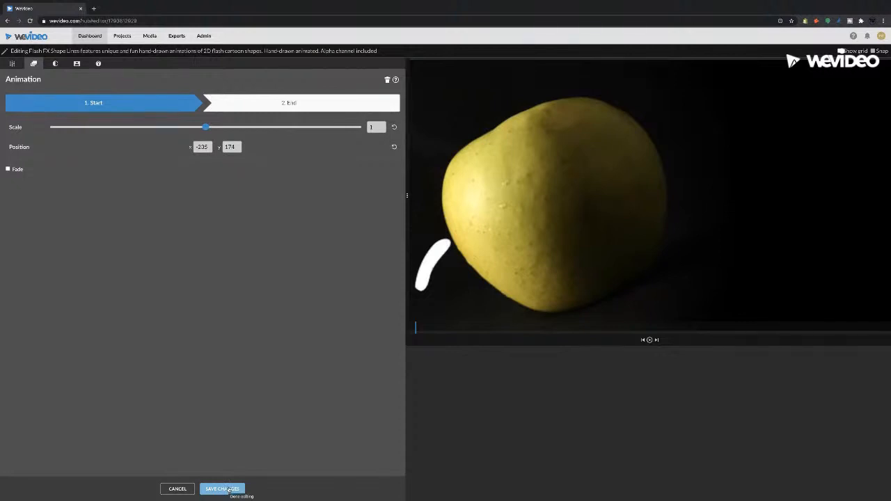
left_click(326, 103)
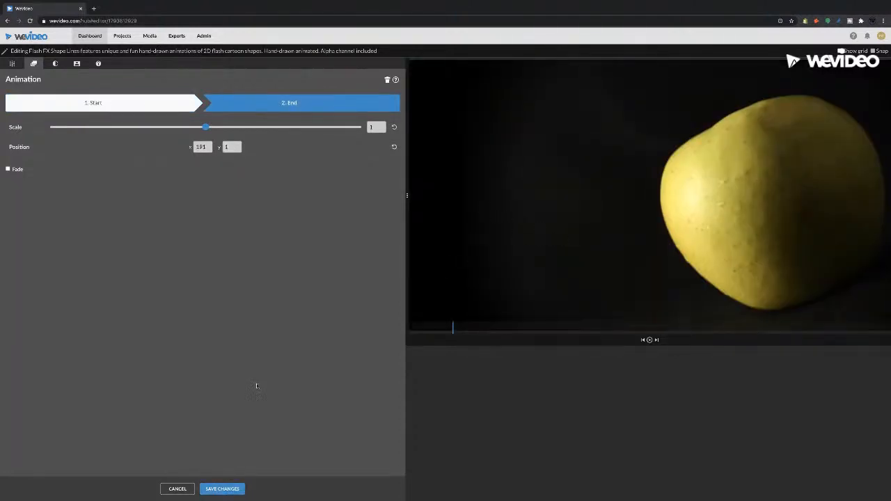
left_click(222, 490)
Play back the apple section to check how the shape lines move with the apple
left_click(432, 360)
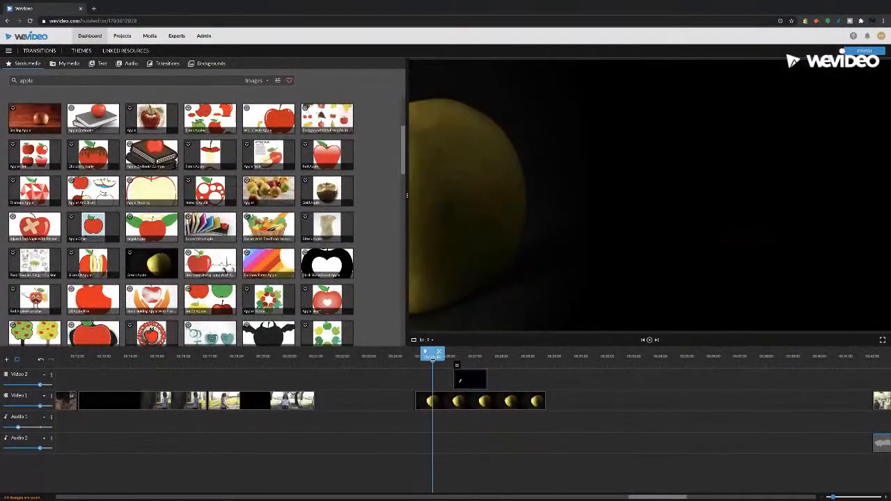
key("space")
key("space")
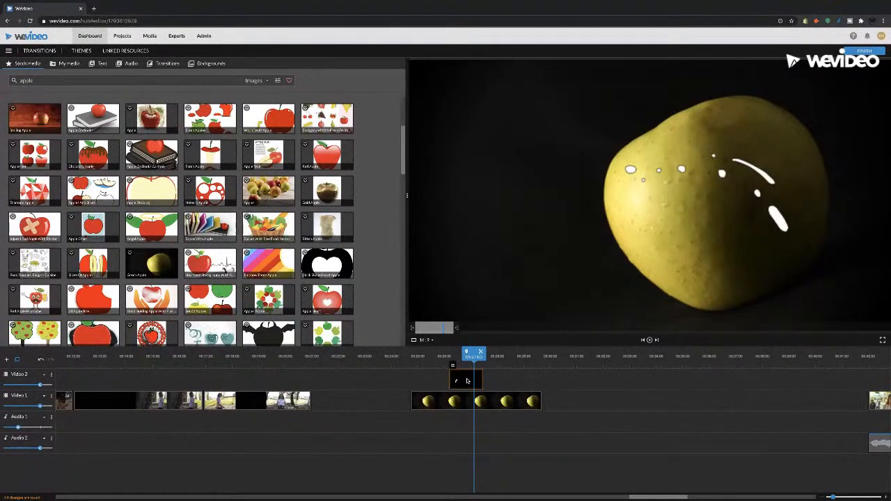
left_click_drag(481, 379, 430, 360)
scroll(501, 416, "left", 1)
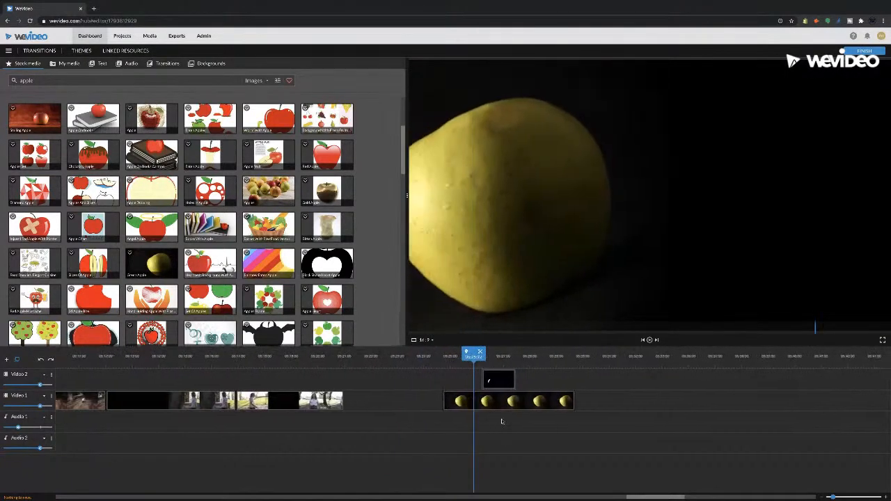
key("space")
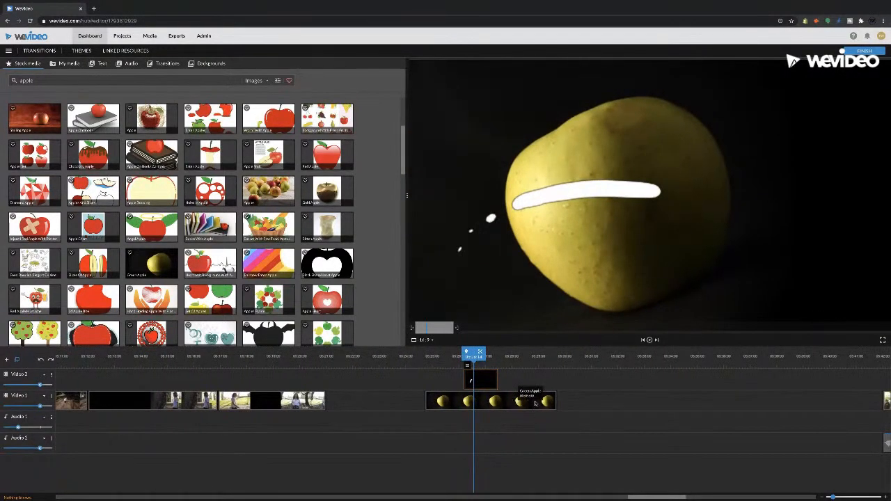
Trim the Green Apple clip to end shortly after the Shape Lines clip, and play back the section
left_click_drag(558, 404, 516, 401)
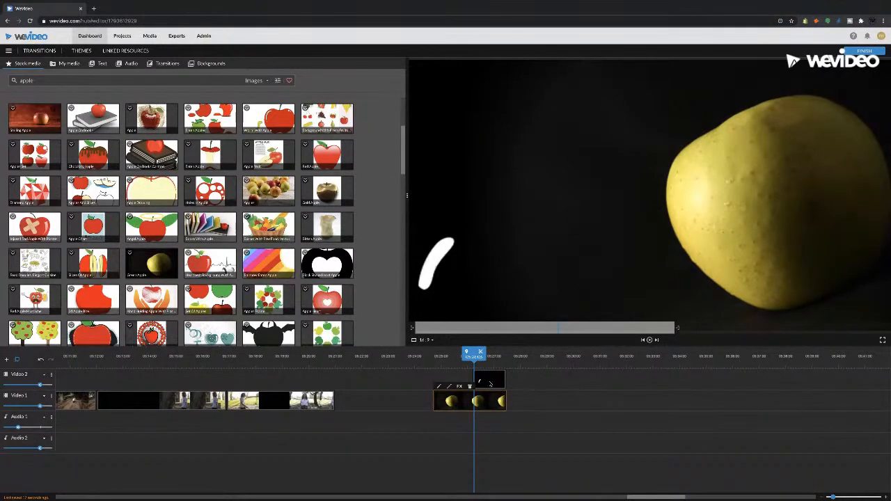
left_click_drag(505, 402, 524, 401)
left_click(461, 361)
key("space")
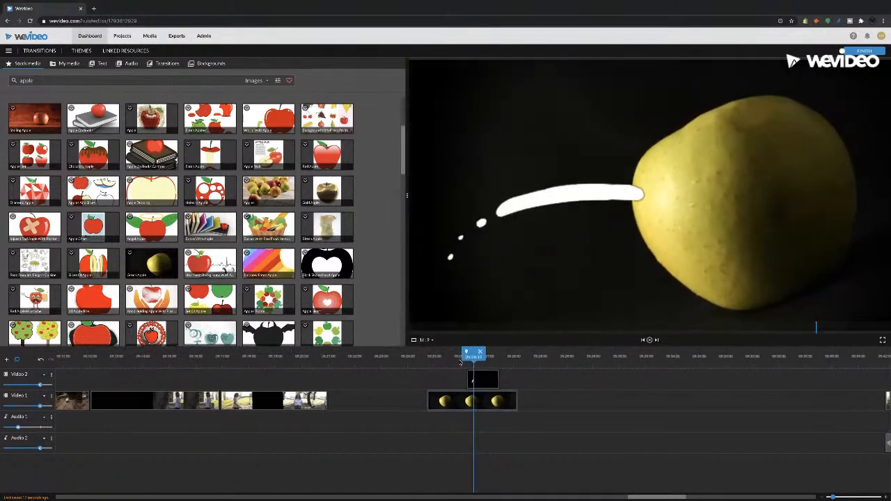
left_click(378, 360)
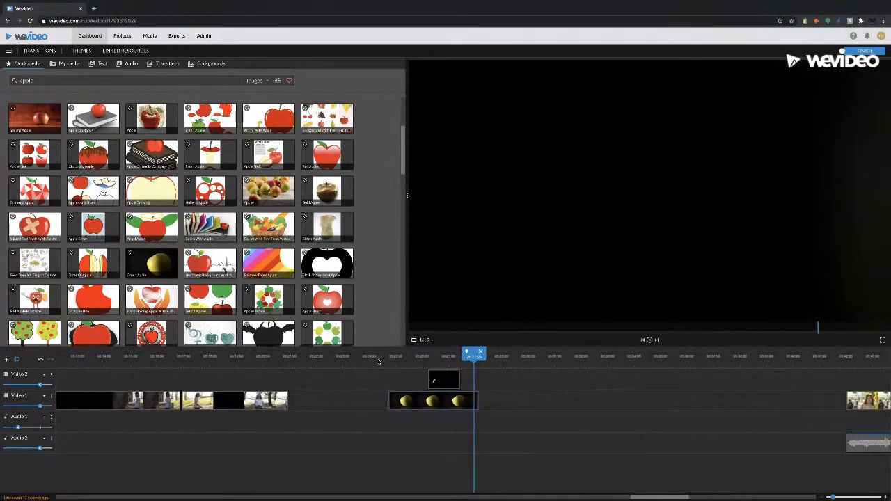
left_click(379, 360)
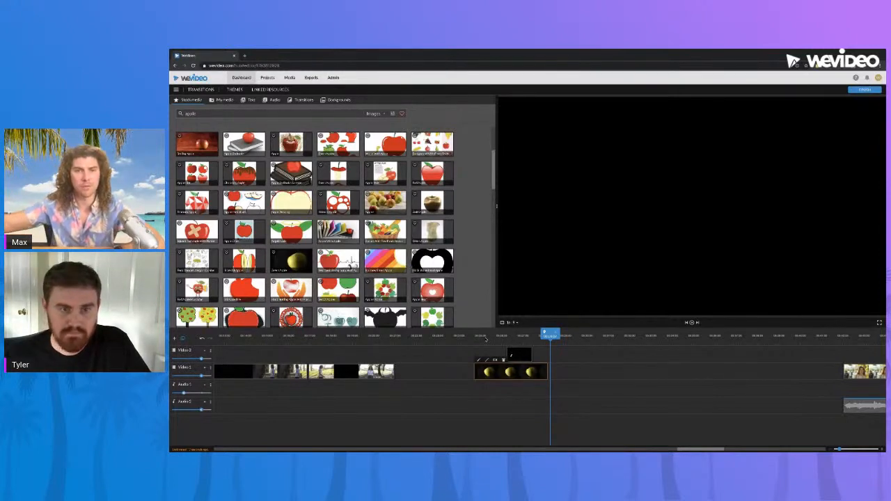
Search the stock library for "flash alpha" across all media types
left_click_drag(202, 114, 183, 119)
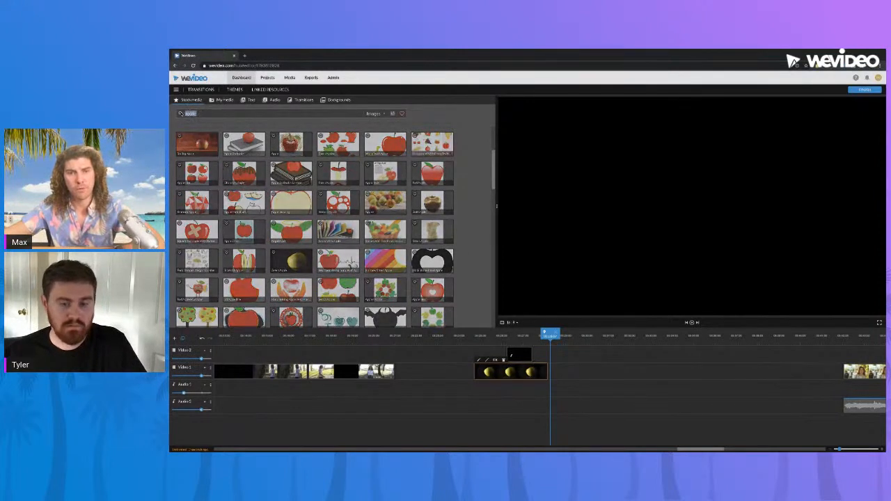
key("BackSpace")
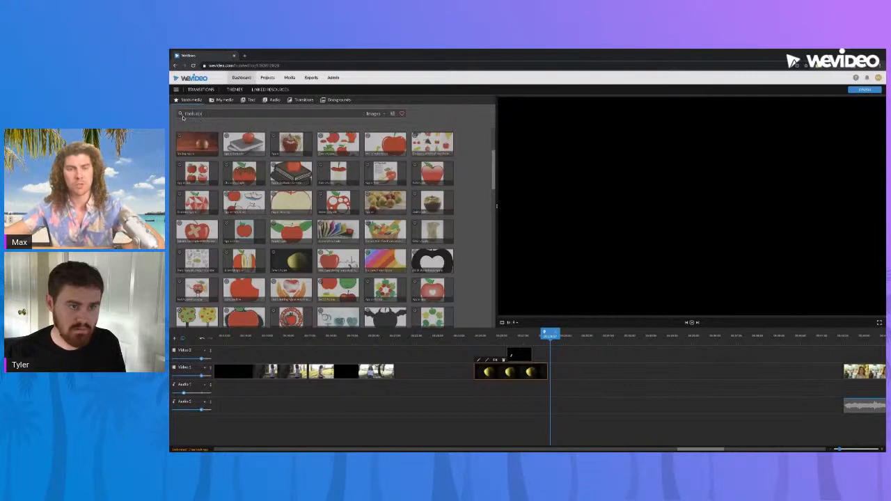
type("flash alpha")
key("Return")
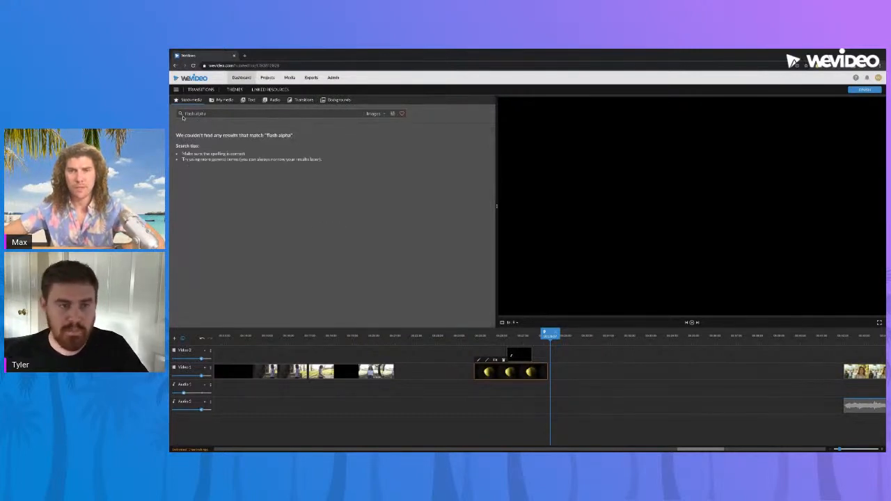
left_click(375, 115)
left_click(390, 123)
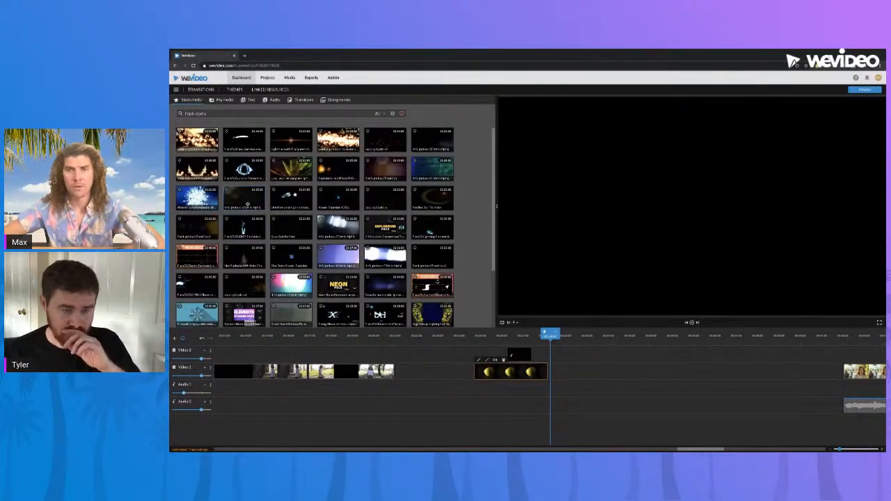
Browse the flash alpha results and preview the electric and lightning effect clips
left_click(242, 225)
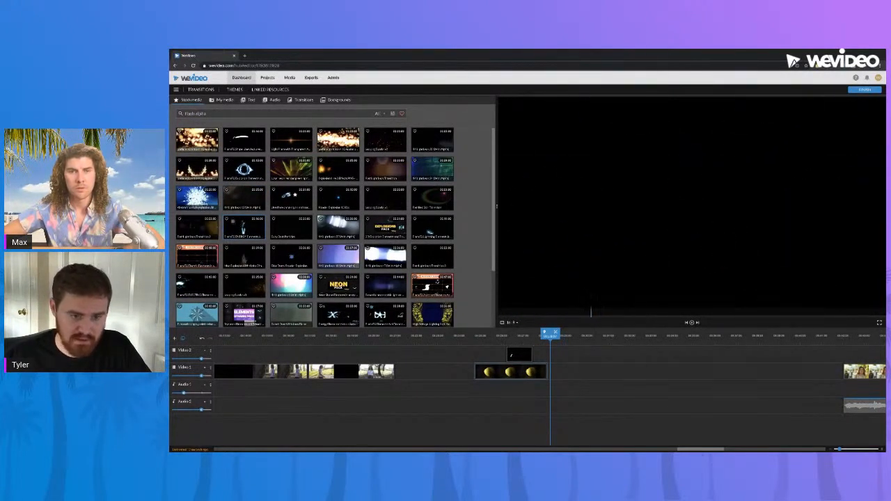
scroll(436, 281, "down", 1)
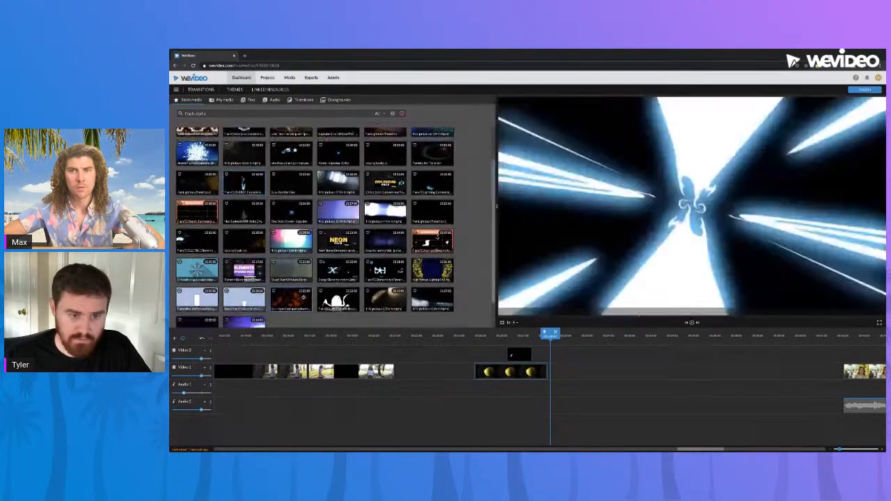
scroll(315, 226, "down", 1)
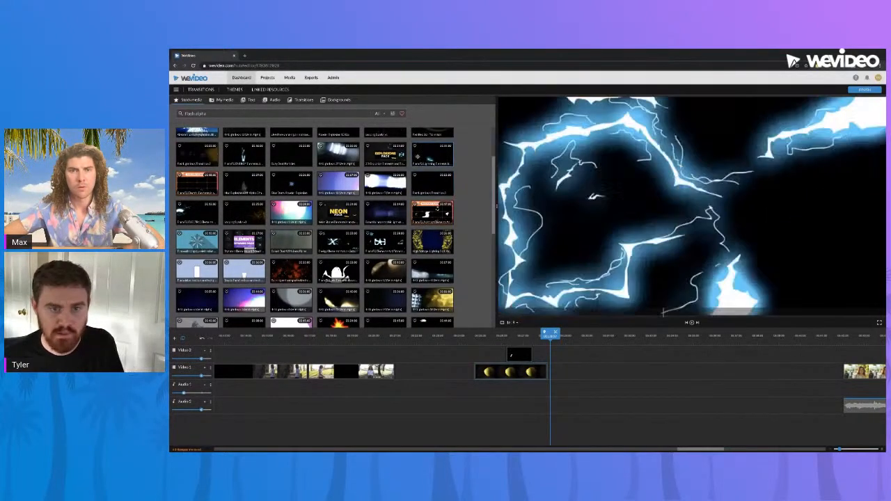
Place the blue lightning alpha clip on Video 2 above the final park clips, trim about 0.7 seconds off its beginning, and play back the section
left_click_drag(433, 156, 377, 353)
left_click_drag(505, 355, 388, 356)
left_click_drag(302, 355, 346, 357)
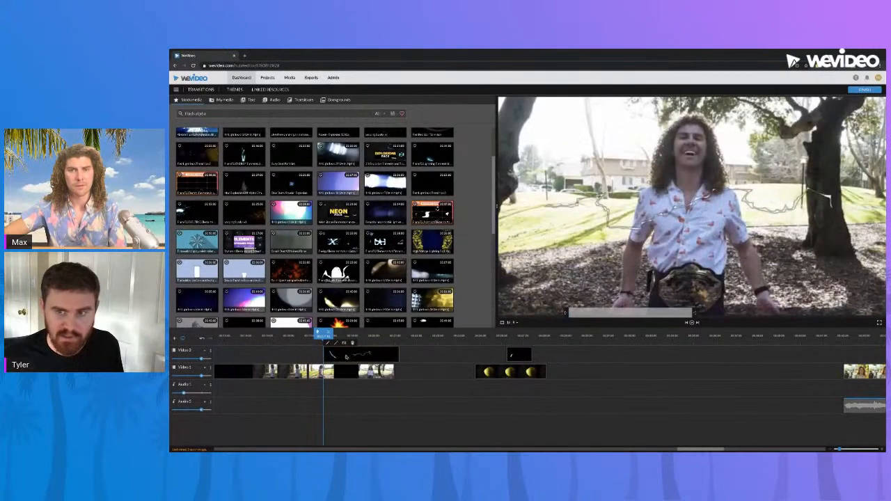
left_click_drag(324, 354, 340, 355)
key("space")
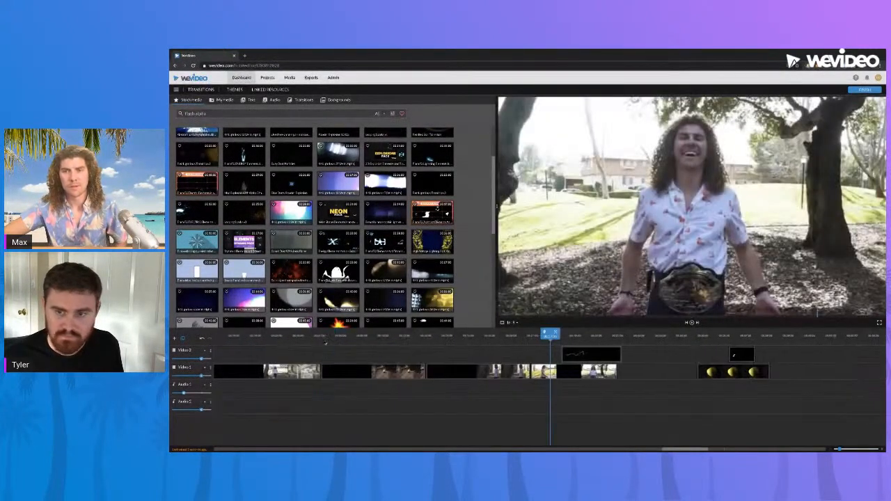